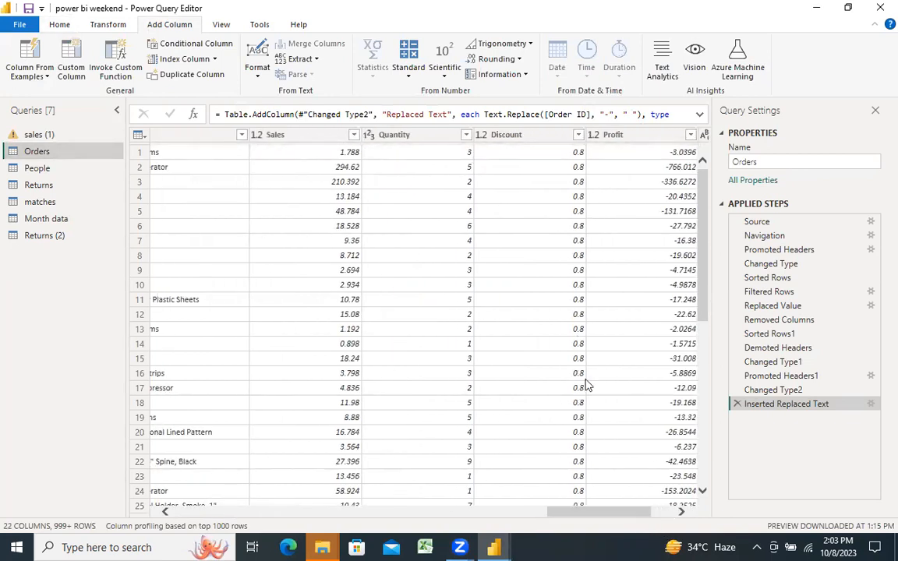
Step: Calculate the minimum of the Sales column in the Orders query, and remove that calculation step again
{"action": "left_click_drag", "start_coordinate": [611, 517], "coordinate": [585, 517]}
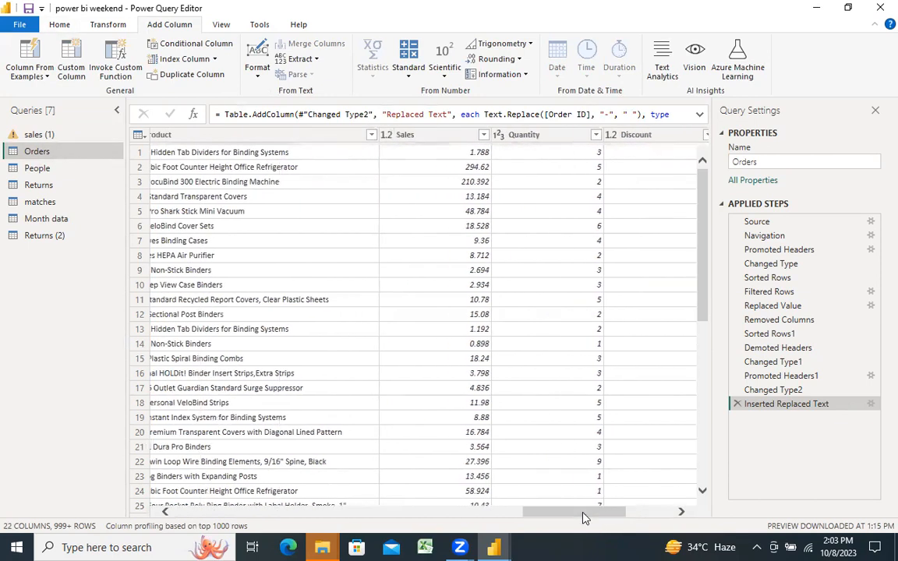
{"action": "left_click", "coordinate": [483, 136]}
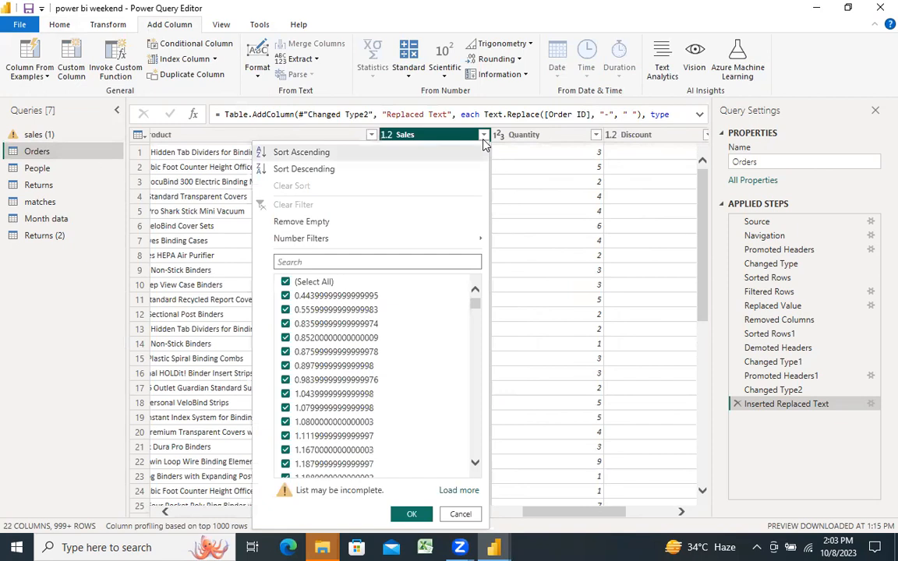
{"action": "left_click", "coordinate": [431, 135]}
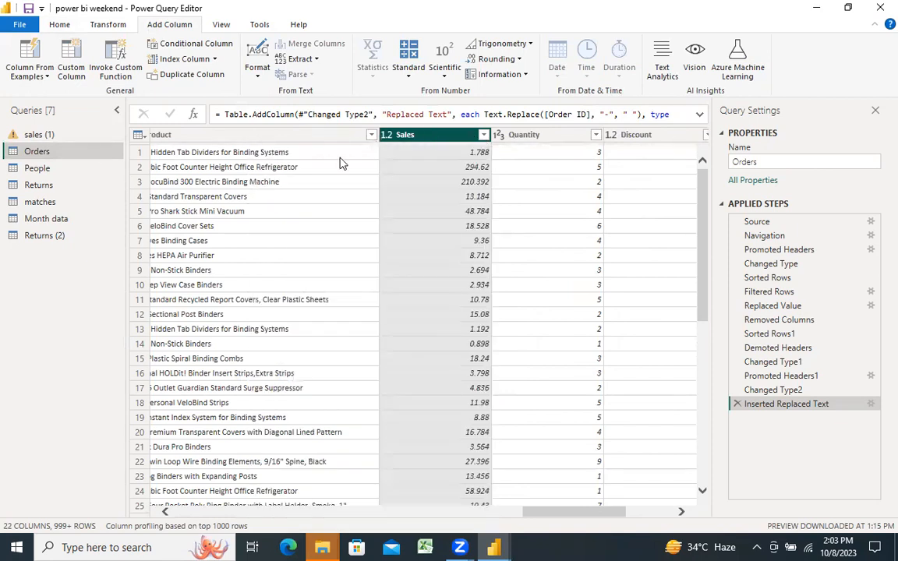
{"action": "left_click", "coordinate": [300, 135]}
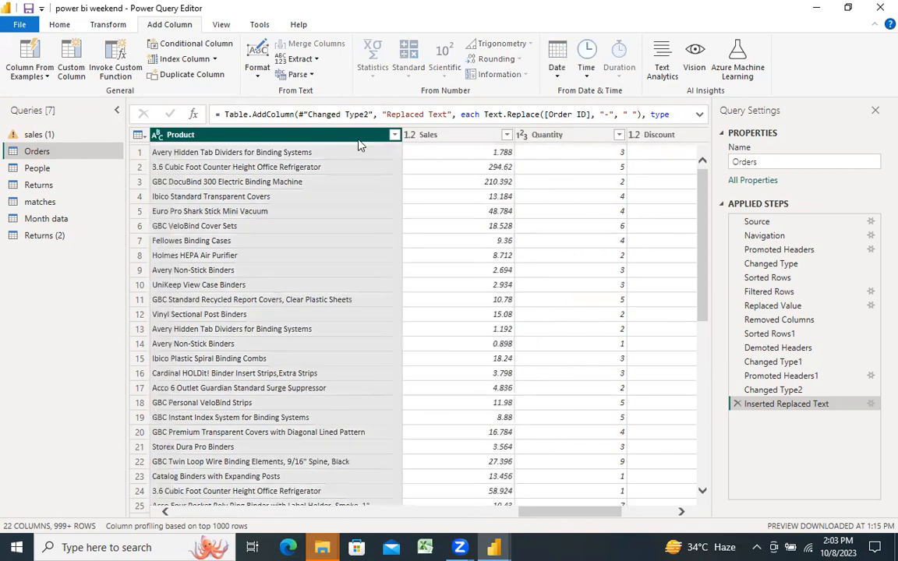
{"action": "left_click", "coordinate": [439, 138]}
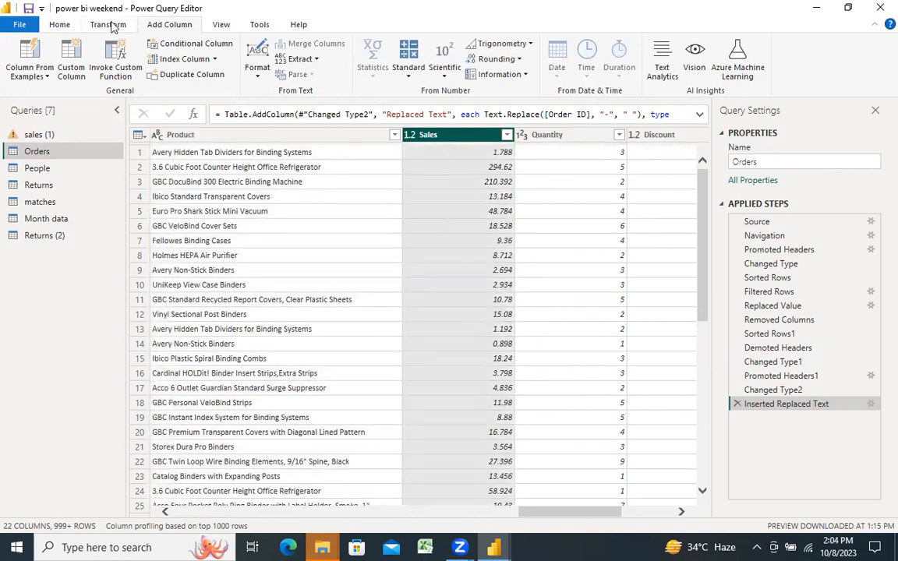
{"action": "left_click", "coordinate": [113, 26]}
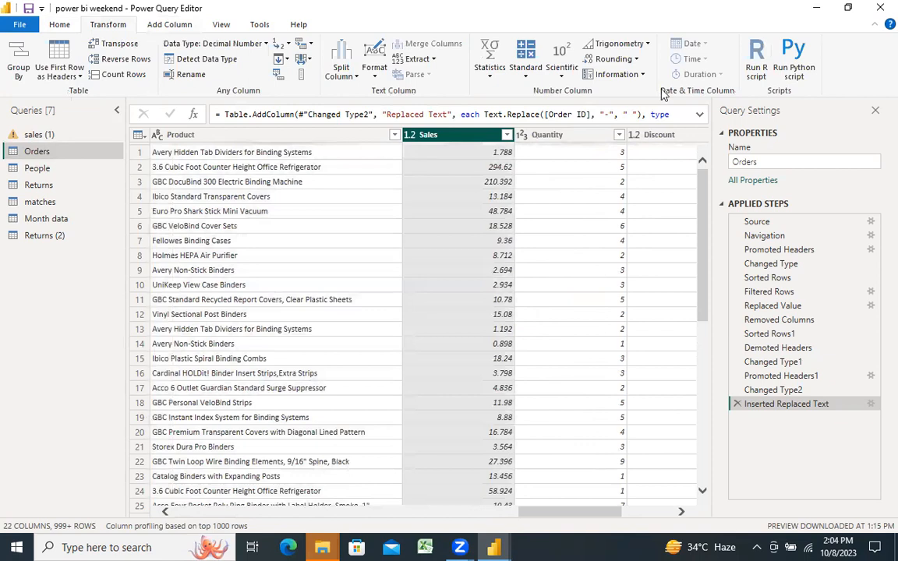
{"action": "left_click", "coordinate": [490, 61]}
{"action": "left_click", "coordinate": [513, 106]}
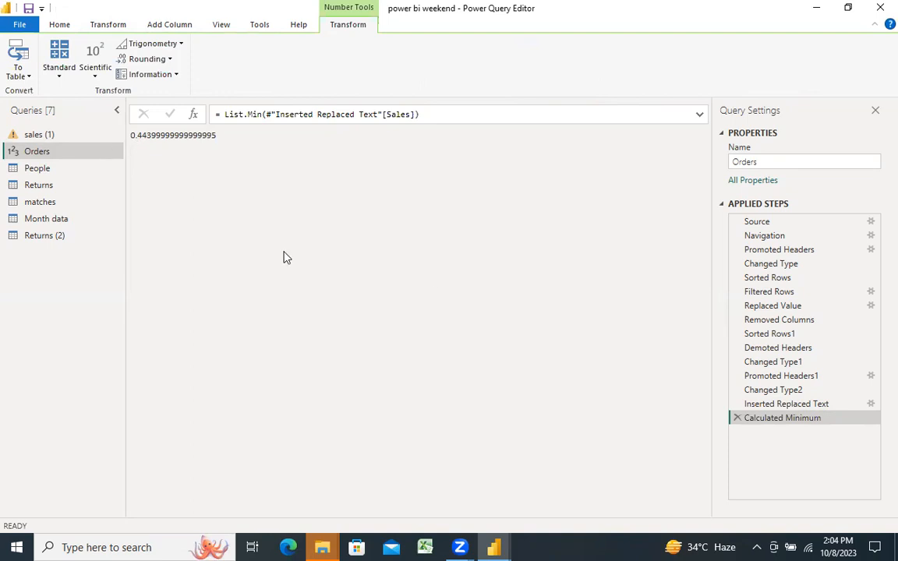
{"action": "left_click", "coordinate": [737, 418]}
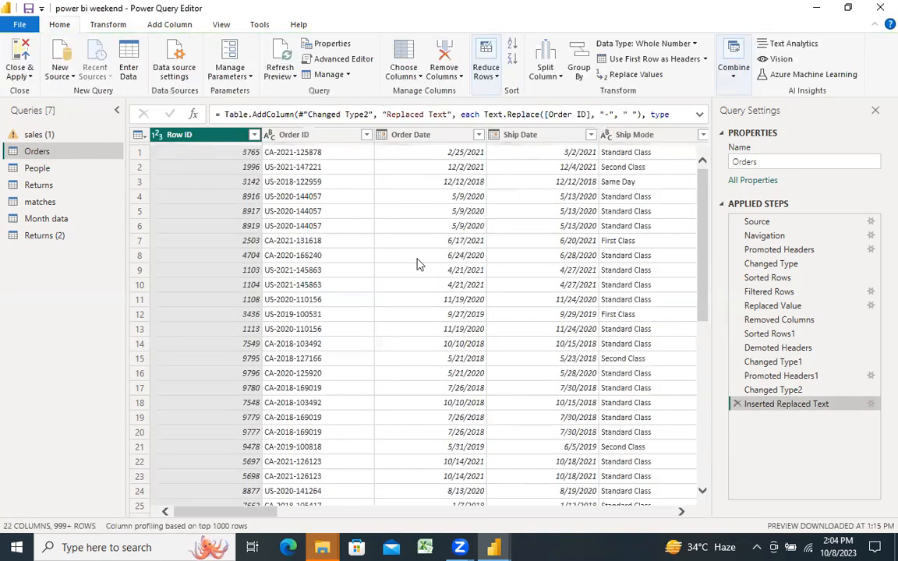
Step: Calculate the maximum of the Sales column in the Orders query, and remove that calculation step again
{"action": "left_click", "coordinate": [368, 511]}
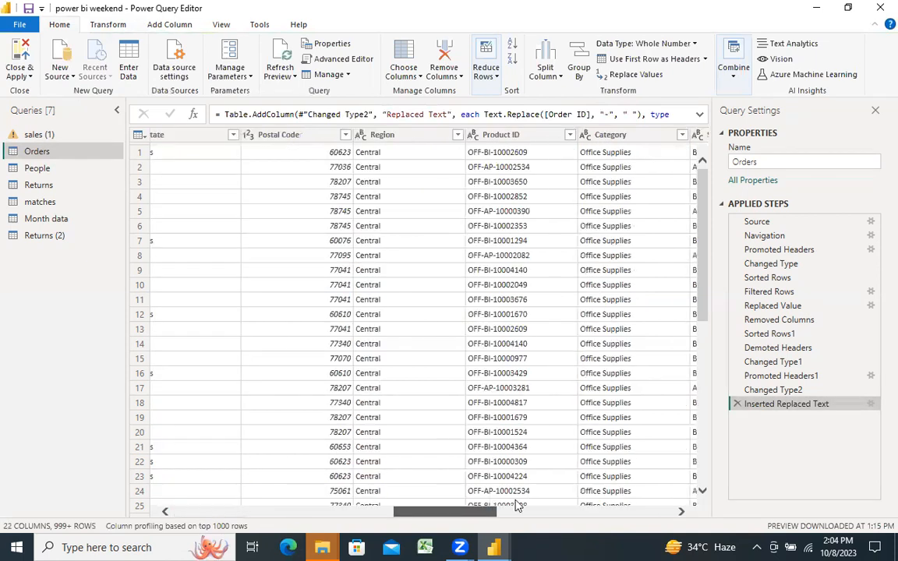
{"action": "left_click", "coordinate": [545, 511]}
{"action": "left_click_drag", "start_coordinate": [544, 512], "coordinate": [589, 482]}
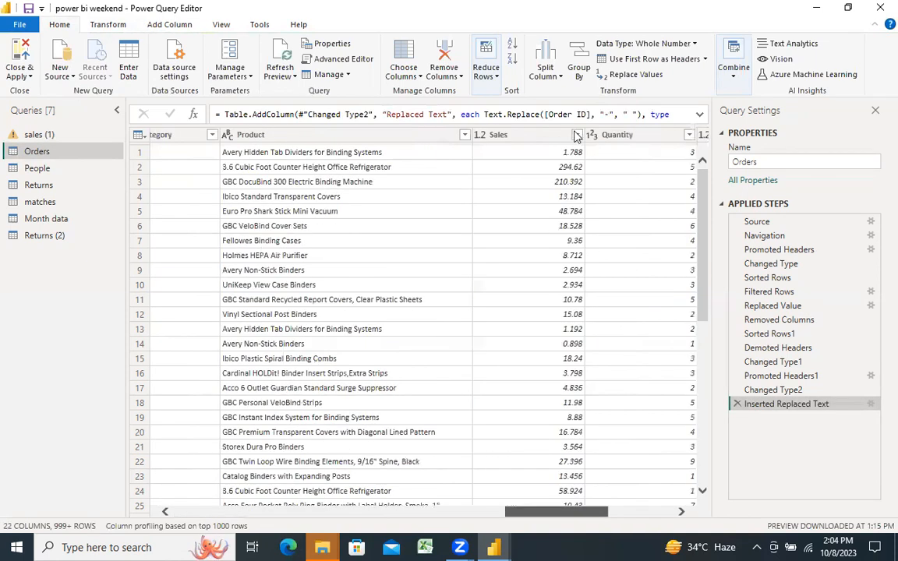
{"action": "left_click", "coordinate": [533, 136]}
{"action": "left_click", "coordinate": [86, 24]}
{"action": "left_click", "coordinate": [493, 71]}
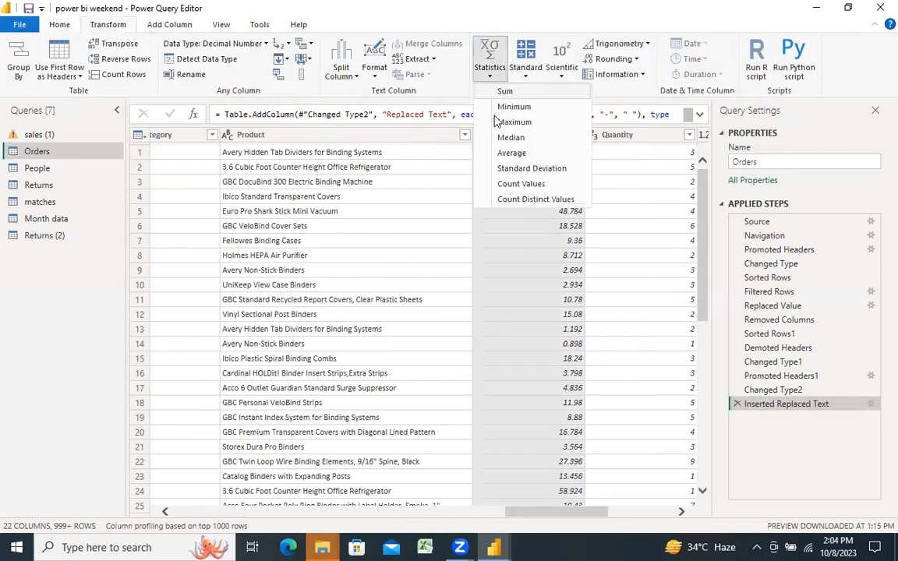
{"action": "left_click", "coordinate": [448, 106]}
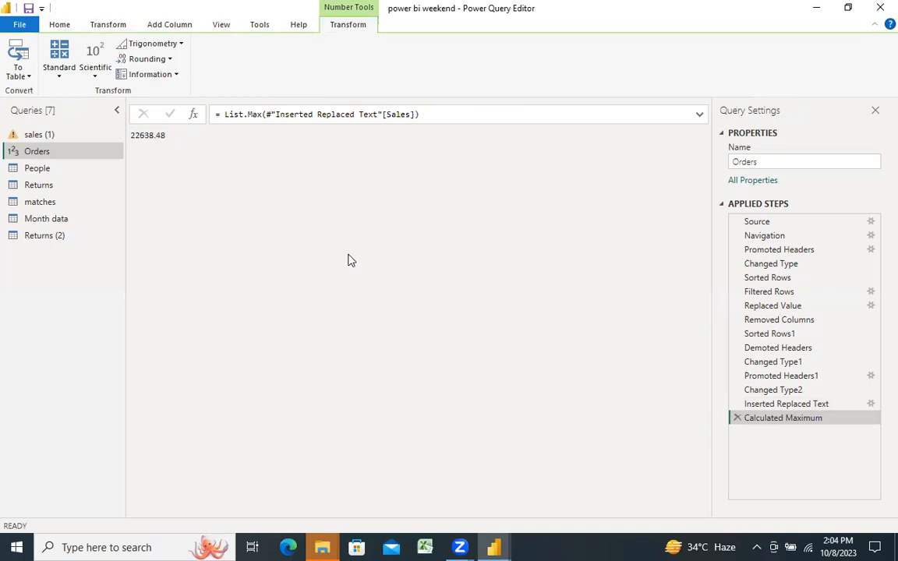
{"action": "left_click", "coordinate": [738, 419]}
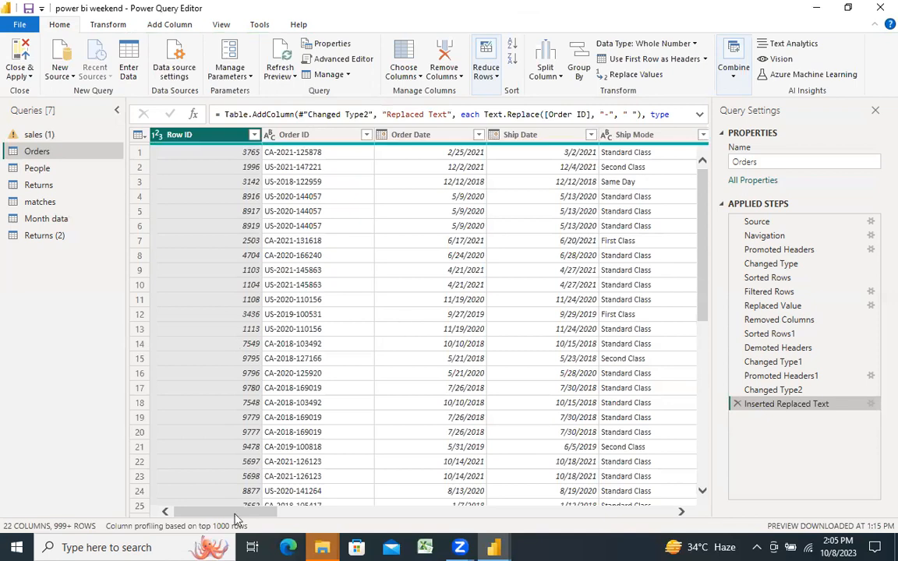
Step: Start a conditional column based on the Orders table and name it Sales Bucket
{"action": "left_click_drag", "start_coordinate": [226, 513], "coordinate": [304, 513]}
{"action": "left_click_drag", "start_coordinate": [371, 528], "coordinate": [466, 521]}
{"action": "left_click_drag", "start_coordinate": [566, 546], "coordinate": [556, 530]}
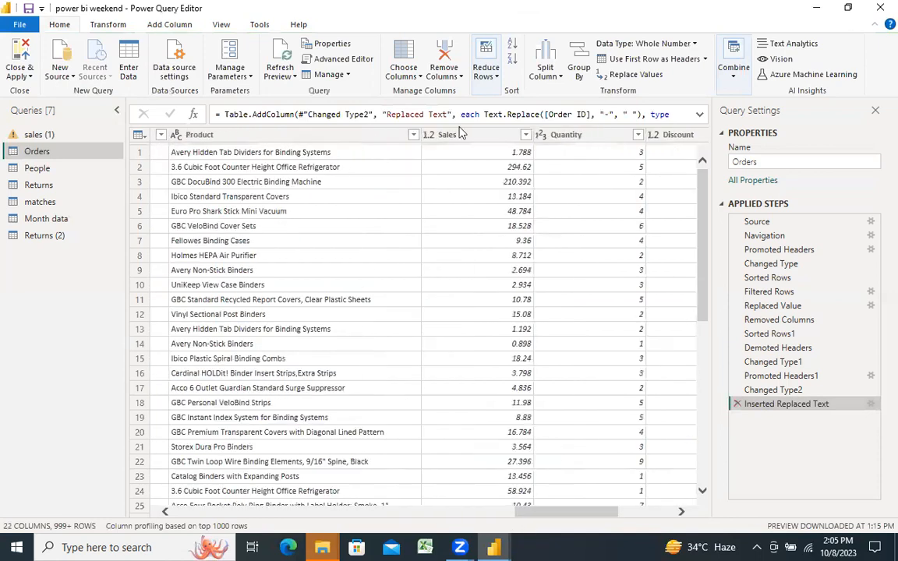
{"action": "left_click", "coordinate": [449, 137]}
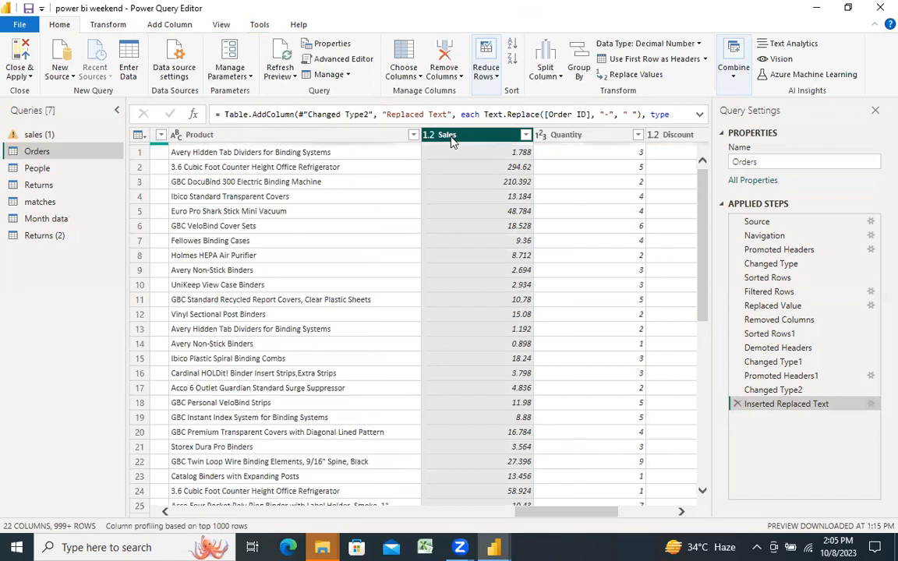
{"action": "left_click", "coordinate": [172, 26]}
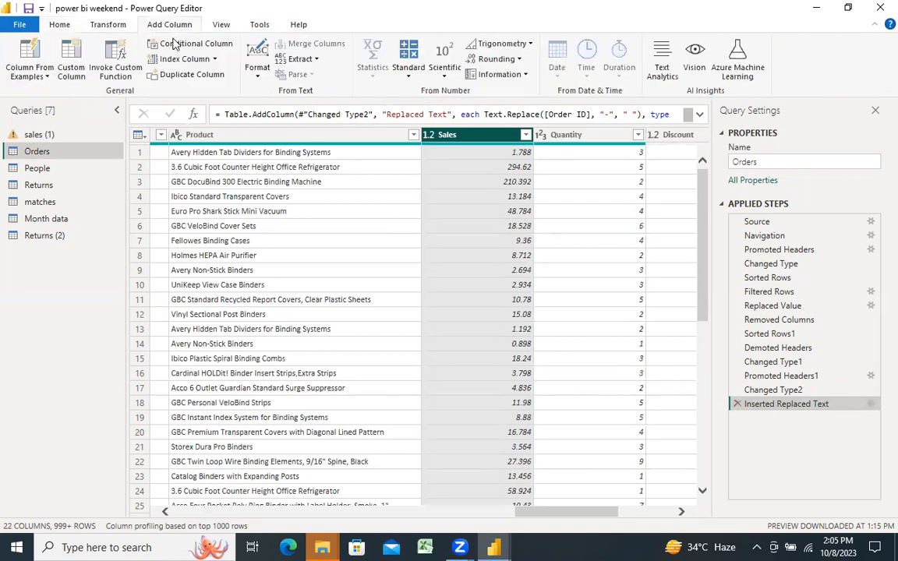
{"action": "left_click", "coordinate": [175, 44]}
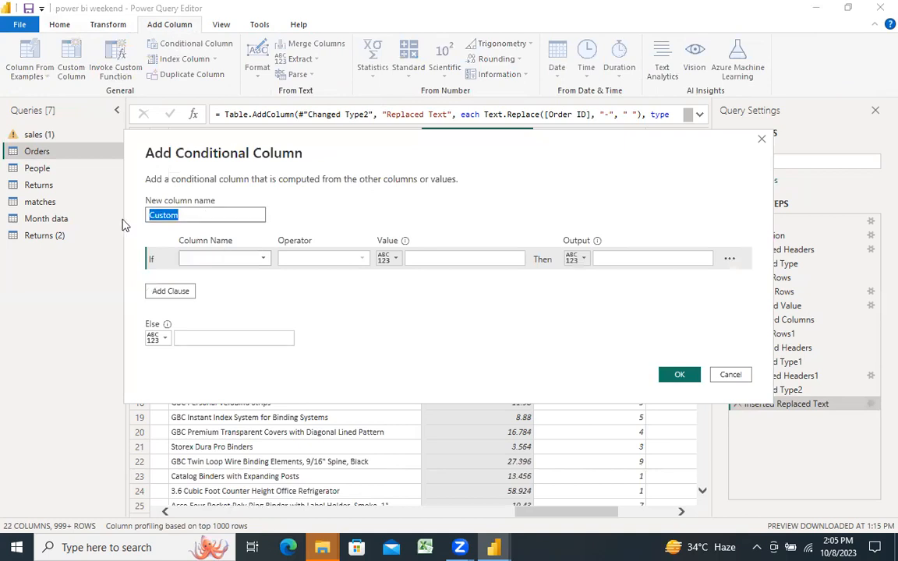
{"action": "type", "text": "Sales Bucket"}
Step: Define the first condition so that Sales less than or equal to 5000 outputs Low
{"action": "left_click", "coordinate": [264, 259]}
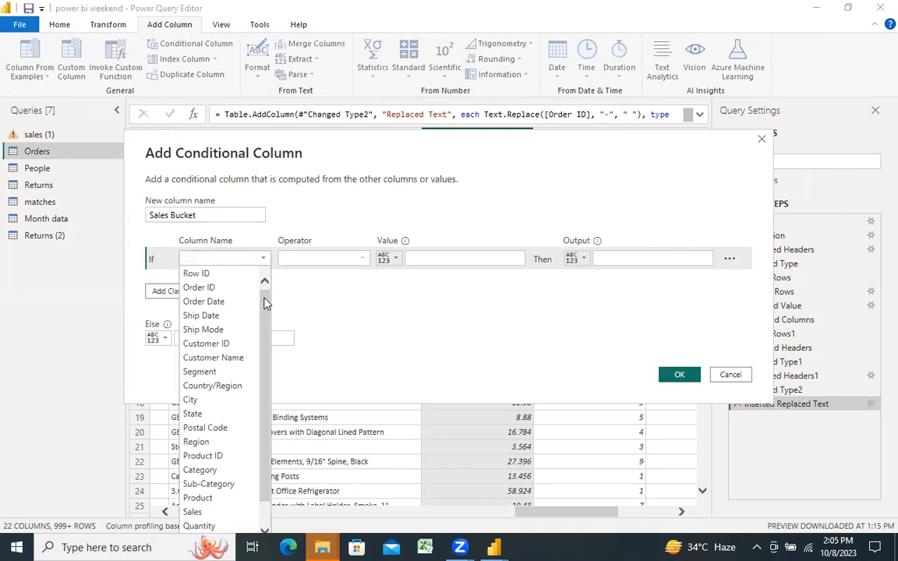
{"action": "left_click", "coordinate": [208, 511]}
{"action": "left_click", "coordinate": [362, 259]}
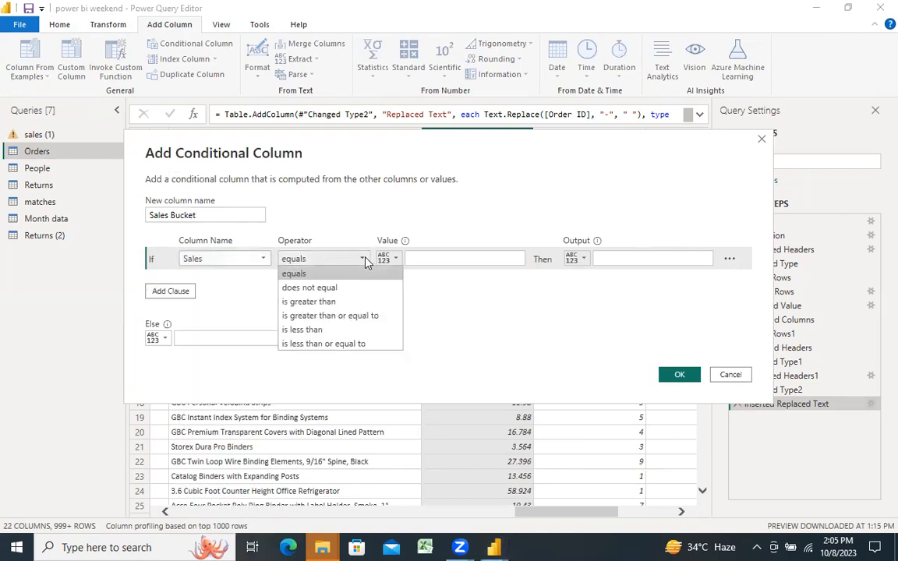
{"action": "left_click", "coordinate": [330, 344]}
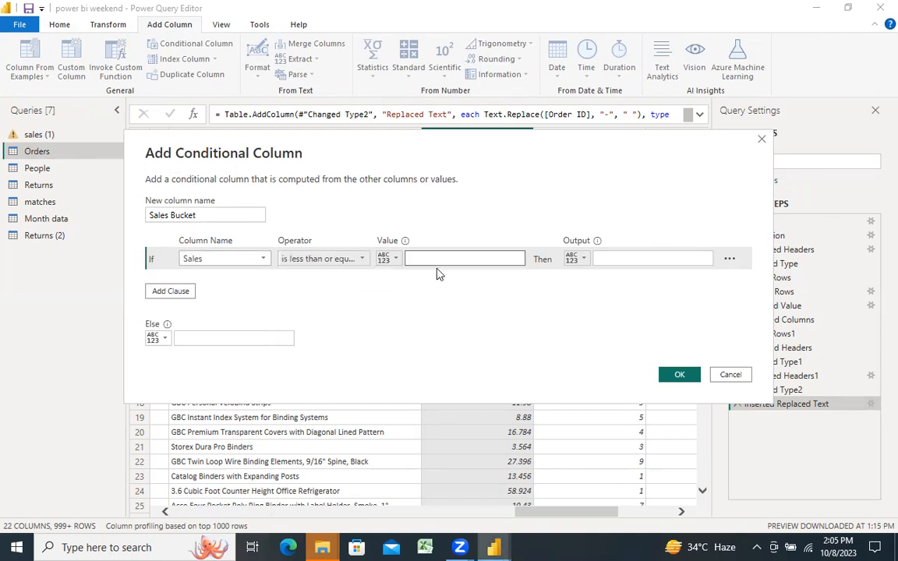
{"action": "left_click", "coordinate": [418, 262]}
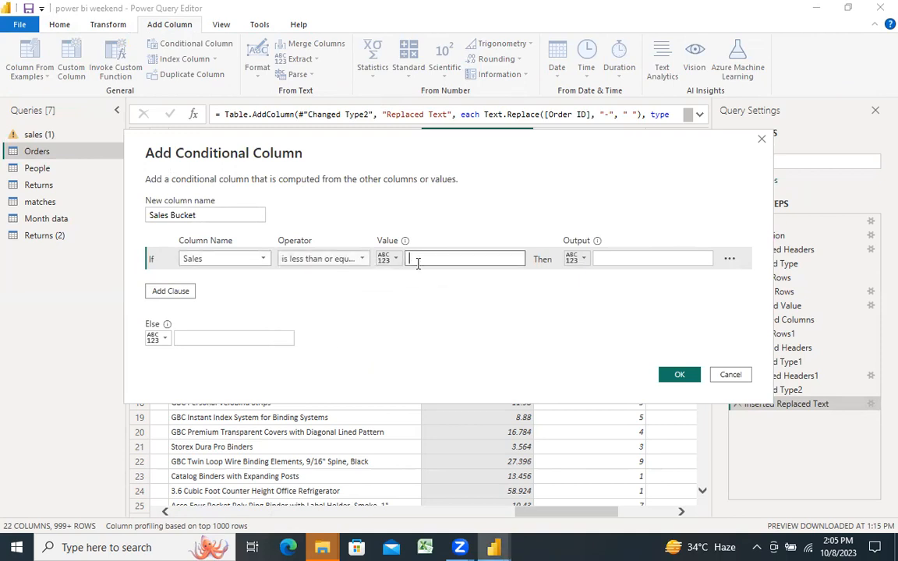
{"action": "type", "text": "5000"}
{"action": "left_click", "coordinate": [623, 261]}
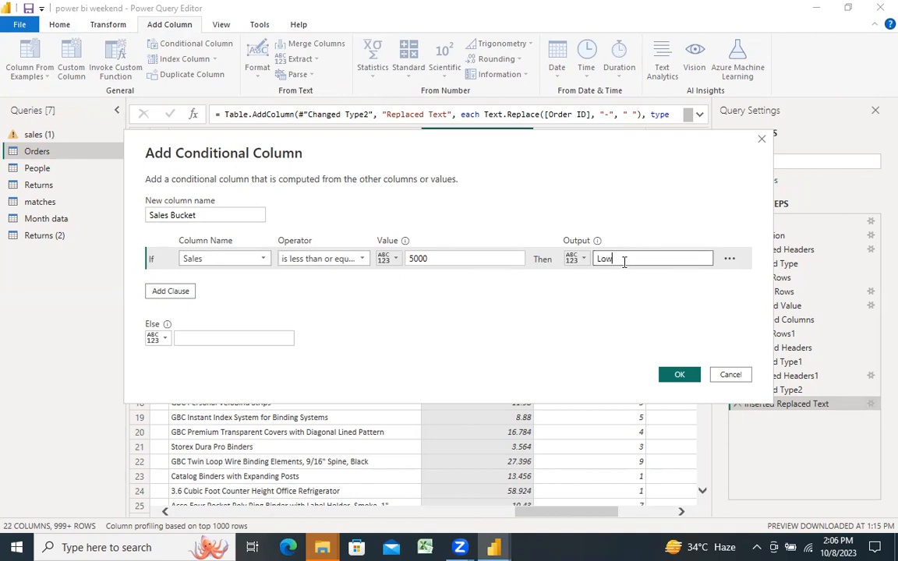
Step: Add an else-if clause so that Sales less than or equal to 15000 outputs Medium
{"action": "left_click", "coordinate": [159, 292]}
{"action": "left_click", "coordinate": [224, 281]}
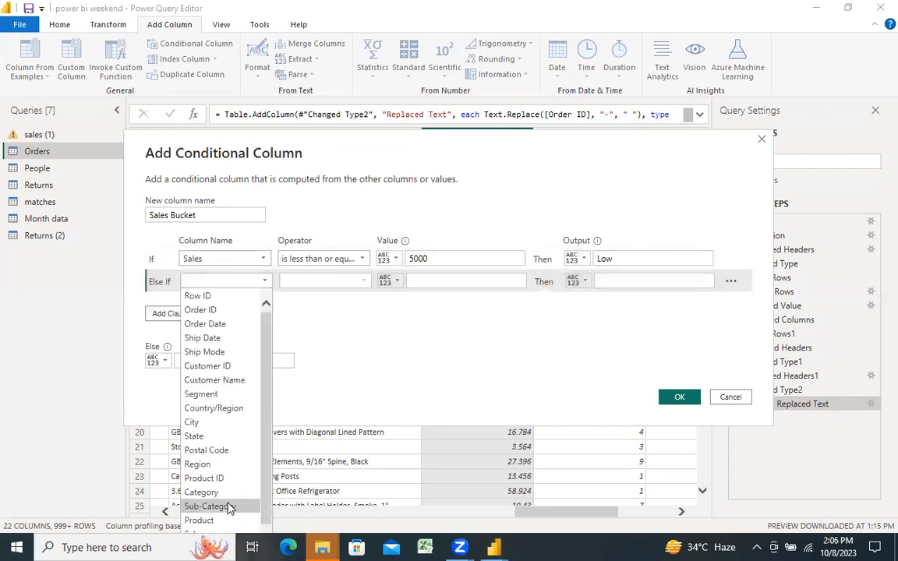
{"action": "scroll", "coordinate": [214, 493], "scroll_direction": "down", "scroll_amount": 1}
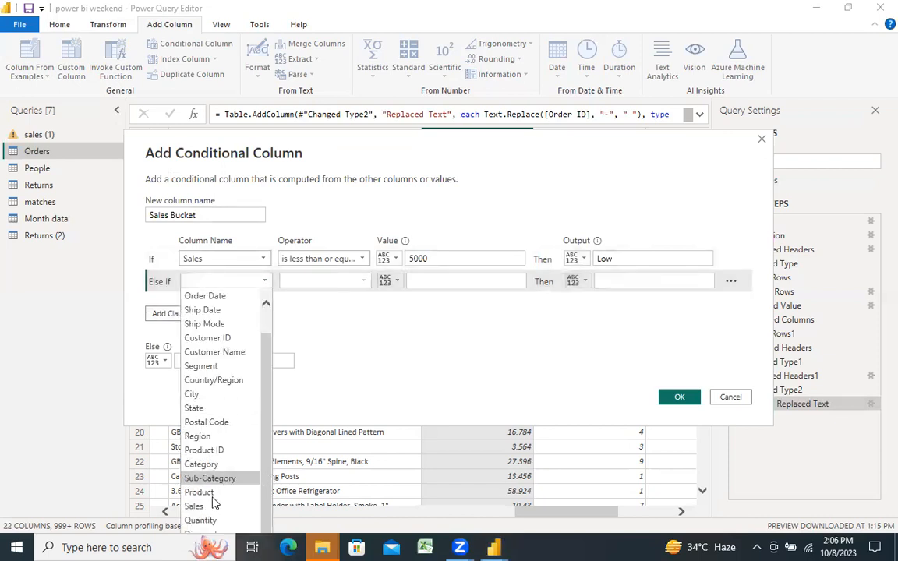
{"action": "left_click", "coordinate": [205, 505]}
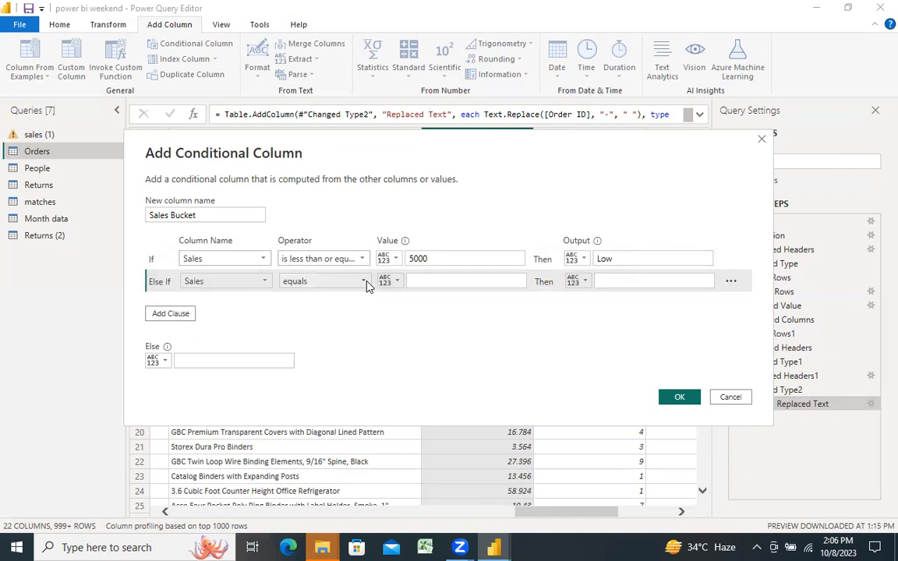
{"action": "left_click", "coordinate": [364, 282]}
{"action": "left_click", "coordinate": [338, 367]}
{"action": "left_click", "coordinate": [448, 278]}
{"action": "type", "text": "15000"}
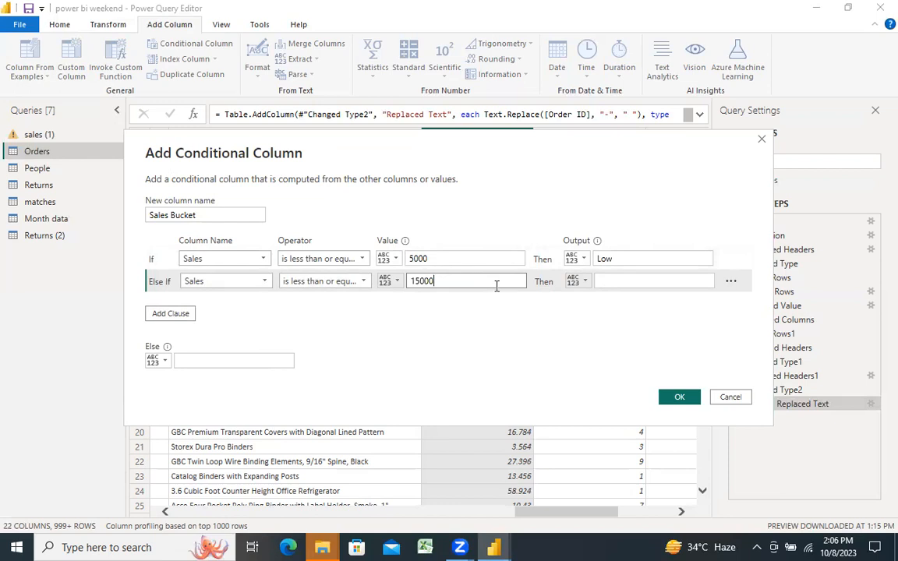
{"action": "left_click", "coordinate": [603, 280]}
{"action": "type", "text": "Medium"}
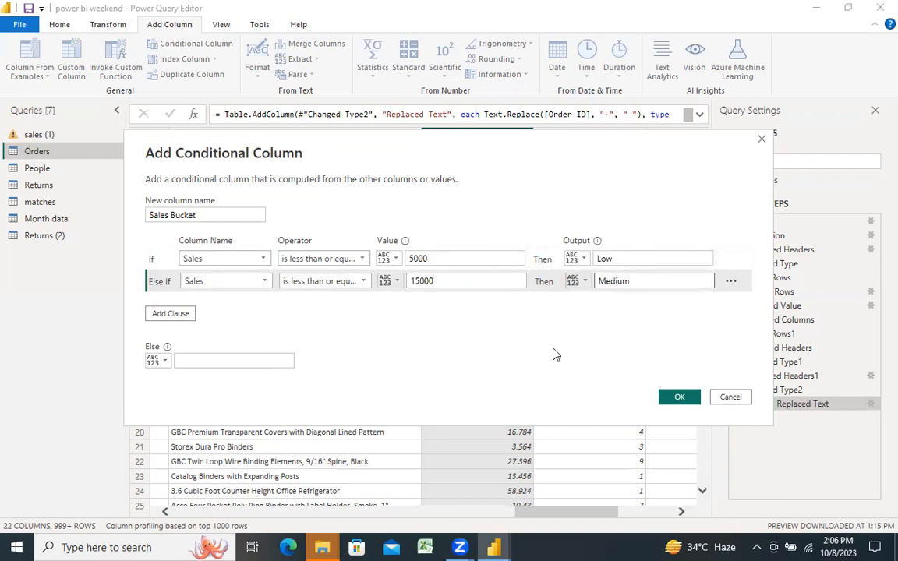
Step: Set the else output to High and create the conditional column
{"action": "left_click", "coordinate": [193, 359]}
{"action": "type", "text": "High"}
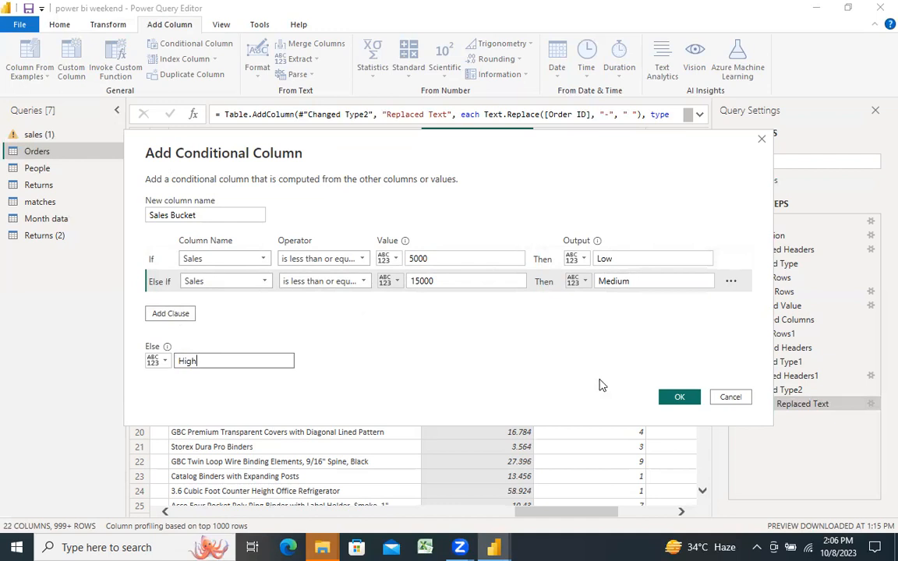
{"action": "left_click", "coordinate": [675, 398]}
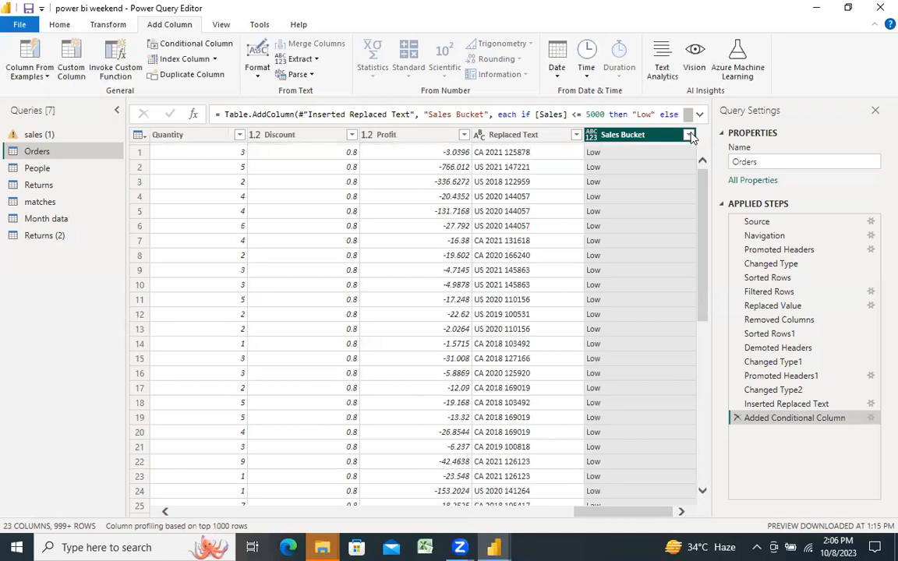
Step: Filter the Sales Bucket column to show only the High rows
{"action": "right_click", "coordinate": [689, 136]}
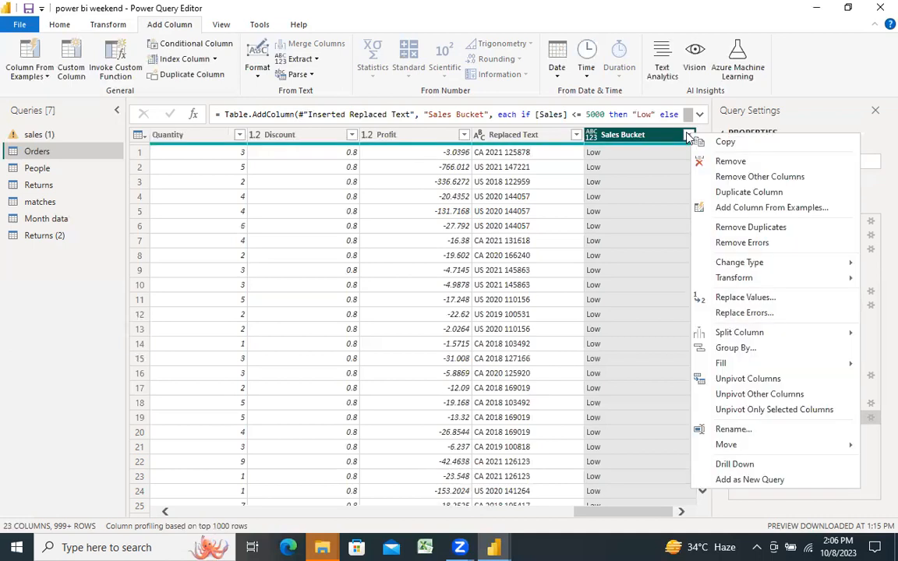
{"action": "left_click", "coordinate": [689, 137]}
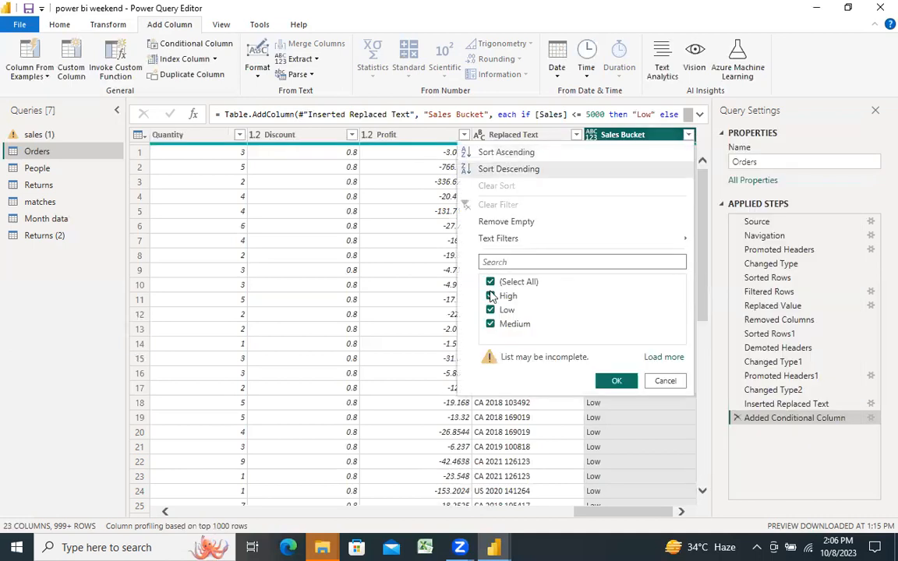
{"action": "left_click", "coordinate": [490, 282]}
{"action": "left_click", "coordinate": [491, 296]}
{"action": "left_click", "coordinate": [616, 382]}
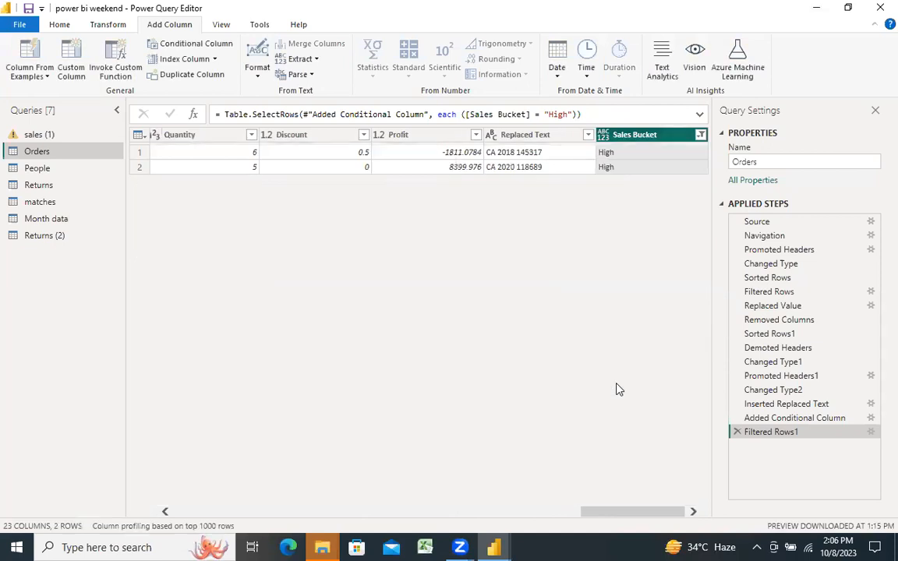
Step: Examine the filtered High rows across the Orders columns
{"action": "left_click", "coordinate": [541, 511]}
{"action": "scroll", "coordinate": [227, 464], "scroll_direction": "left", "scroll_amount": 5}
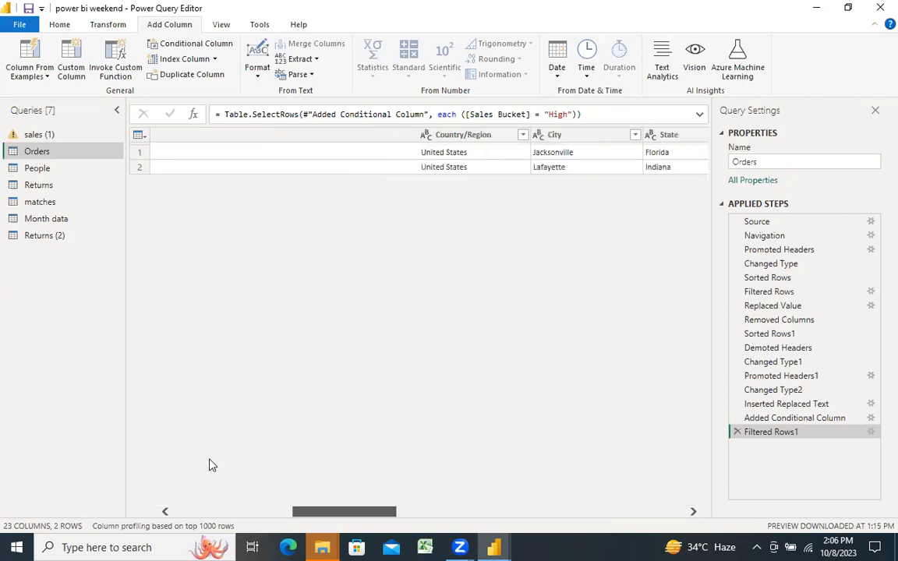
{"action": "scroll", "coordinate": [209, 465], "scroll_direction": "left", "scroll_amount": 5}
{"action": "scroll", "coordinate": [256, 473], "scroll_direction": "right", "scroll_amount": 2}
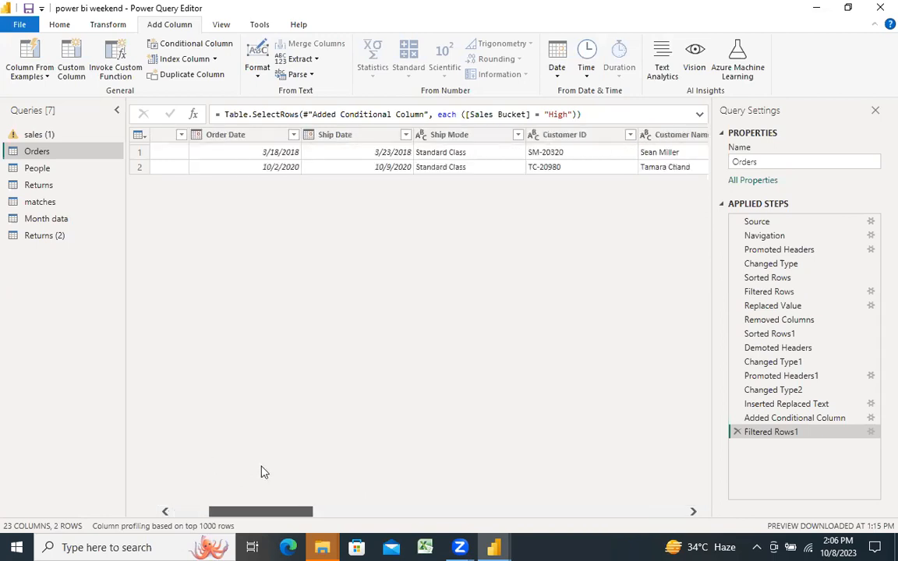
{"action": "scroll", "coordinate": [411, 459], "scroll_direction": "right", "scroll_amount": 5}
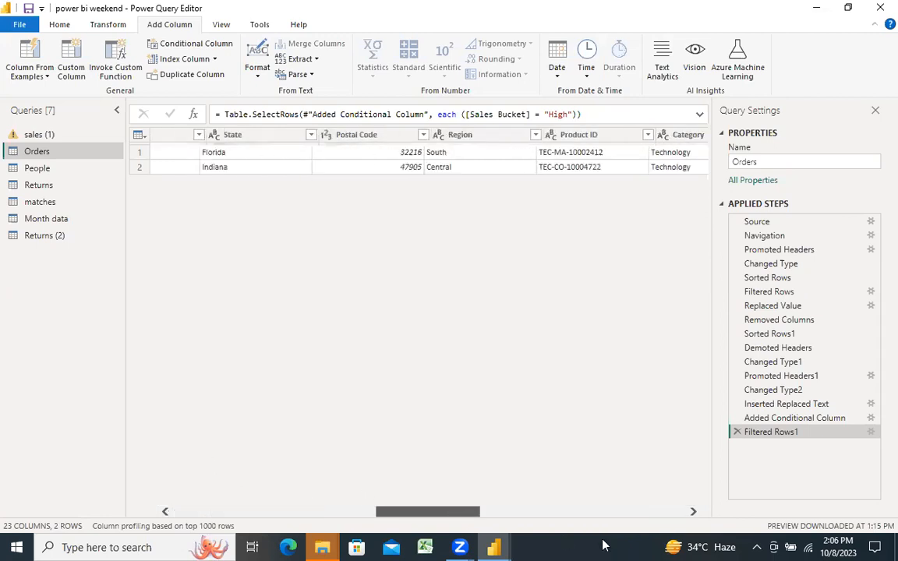
{"action": "scroll", "coordinate": [615, 543], "scroll_direction": "right", "scroll_amount": 5}
{"action": "scroll", "coordinate": [645, 541], "scroll_direction": "right", "scroll_amount": 3}
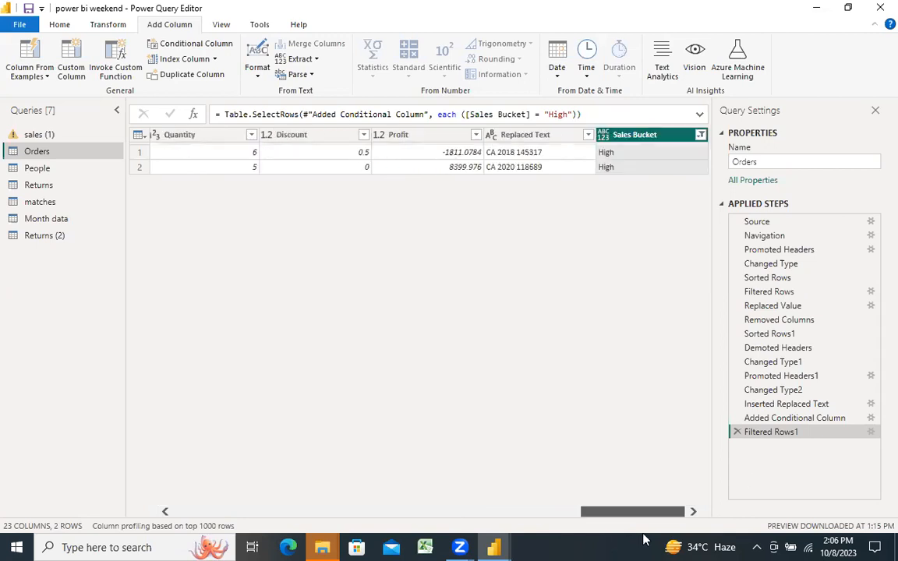
Step: Delete the Filtered Rows1 and Inserted Replaced Text steps from the Orders query
{"action": "left_click", "coordinate": [737, 433]}
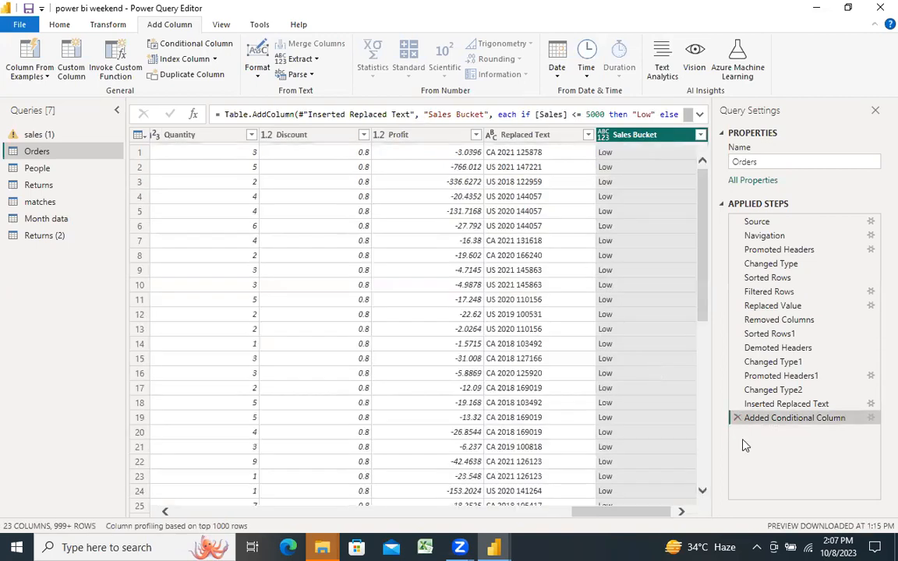
{"action": "left_click", "coordinate": [736, 404]}
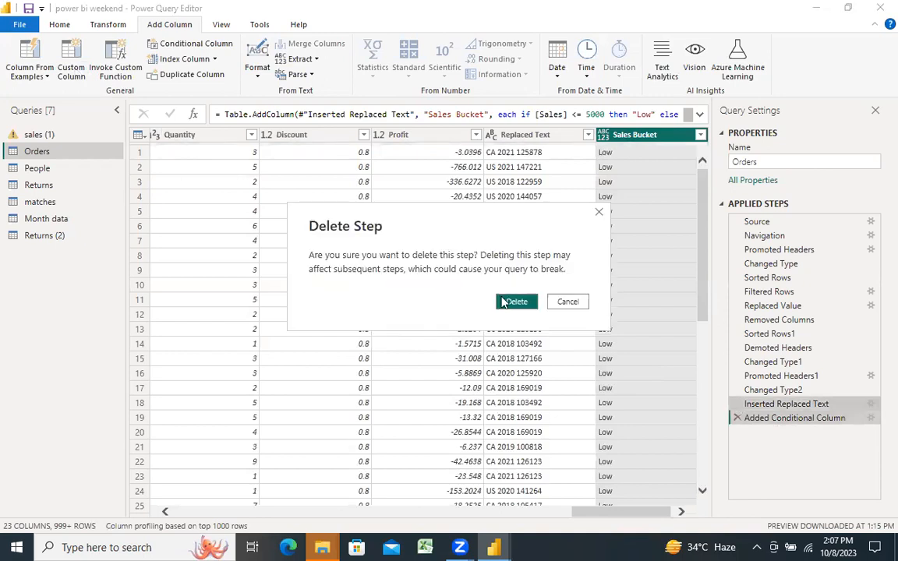
{"action": "left_click", "coordinate": [505, 300]}
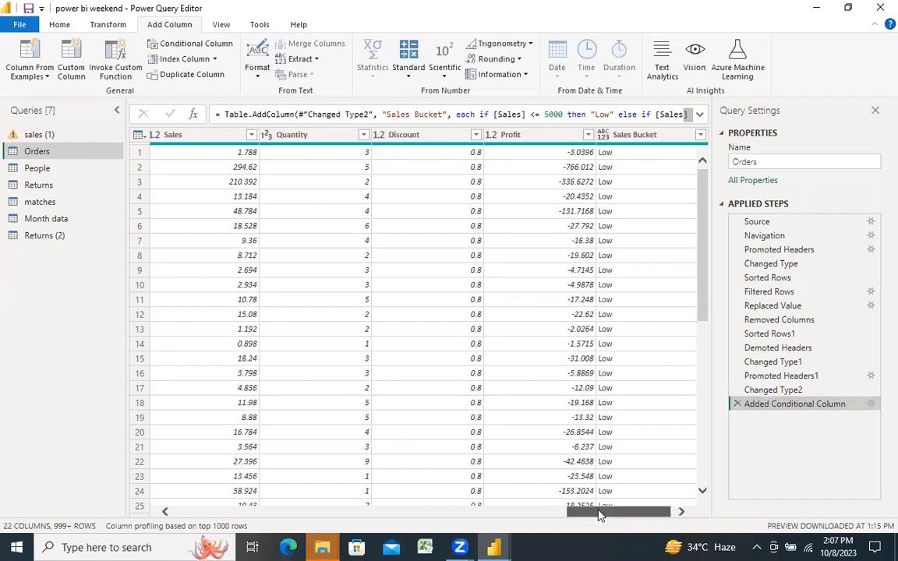
{"action": "left_click_drag", "start_coordinate": [596, 516], "coordinate": [599, 516]}
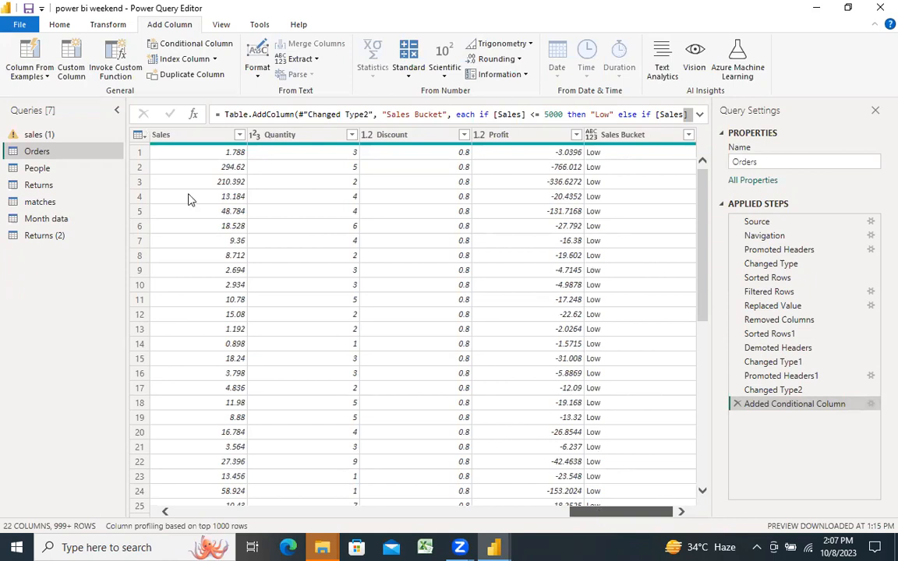
Step: Start a custom column and bring up formula suggestions for "if" and "text.", clearing each entry
{"action": "left_click", "coordinate": [78, 78]}
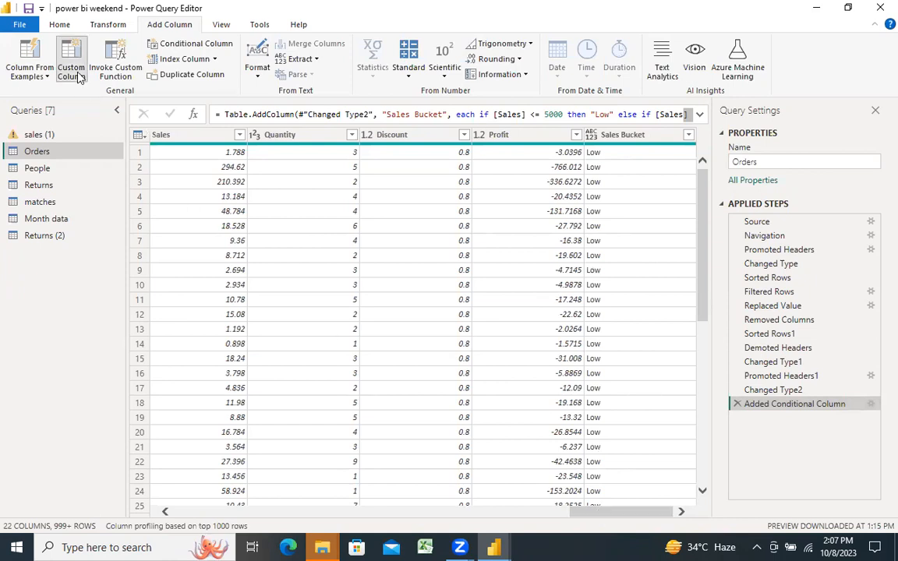
{"action": "left_click", "coordinate": [259, 232]}
{"action": "type", "text": "if"}
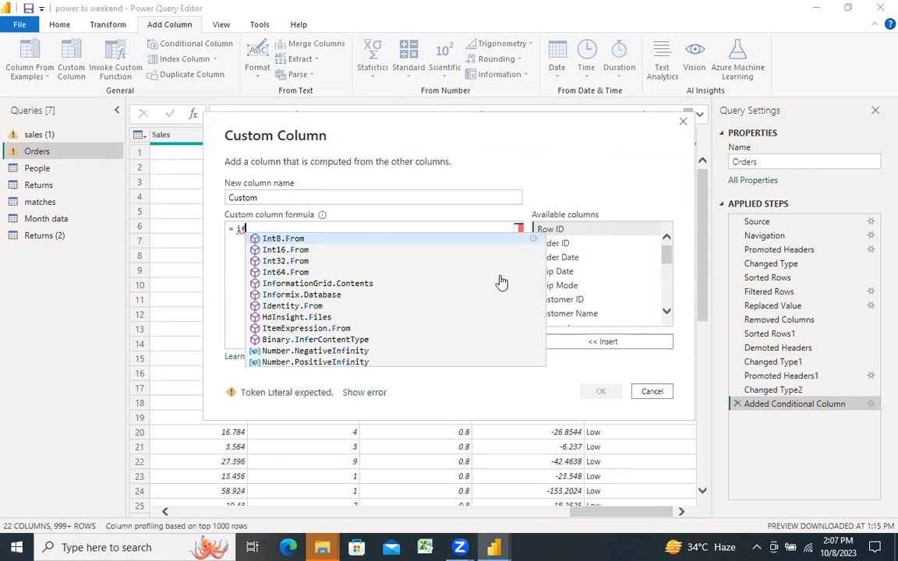
{"action": "left_click_drag", "start_coordinate": [541, 328], "coordinate": [539, 257]}
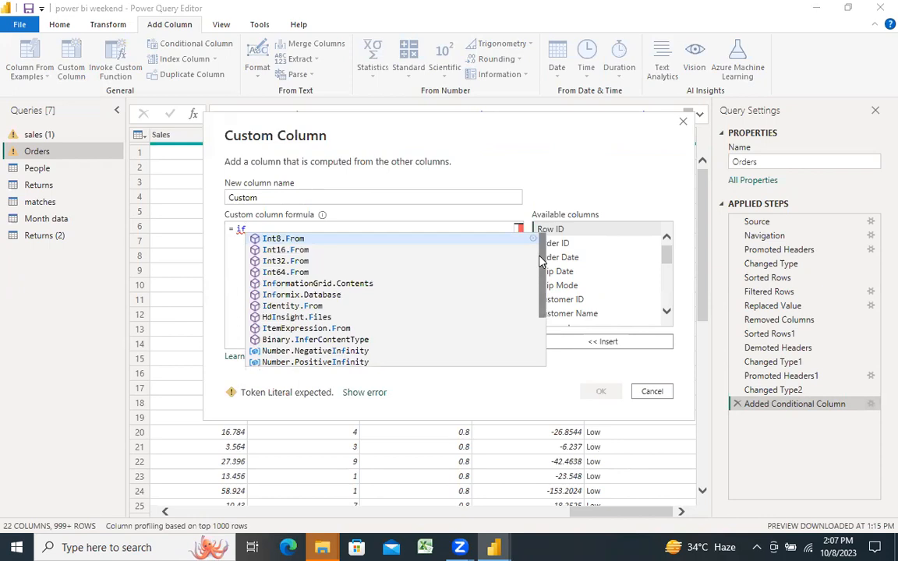
{"action": "key", "text": "BackSpace"}
{"action": "key", "text": "BackSpace"}
{"action": "type", "text": "te"}
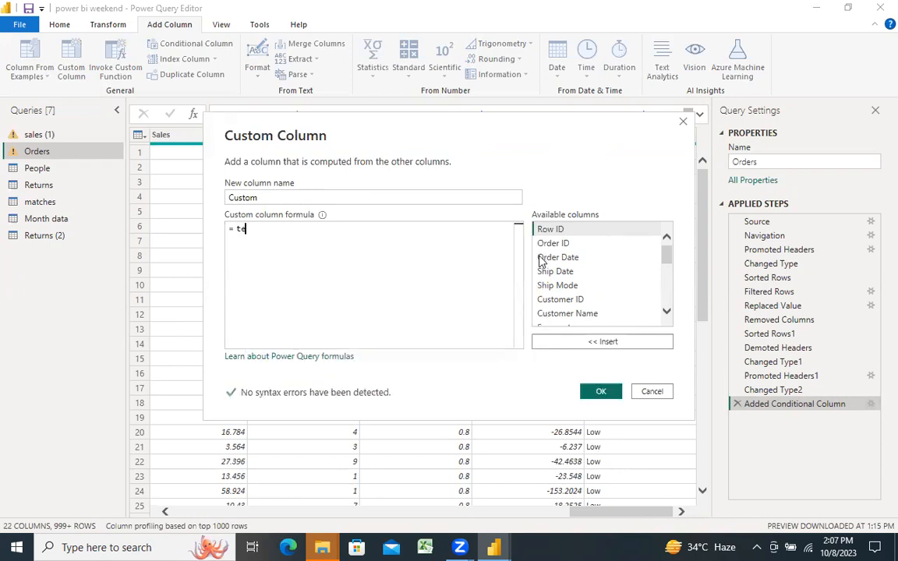
{"action": "type", "text": "xt."}
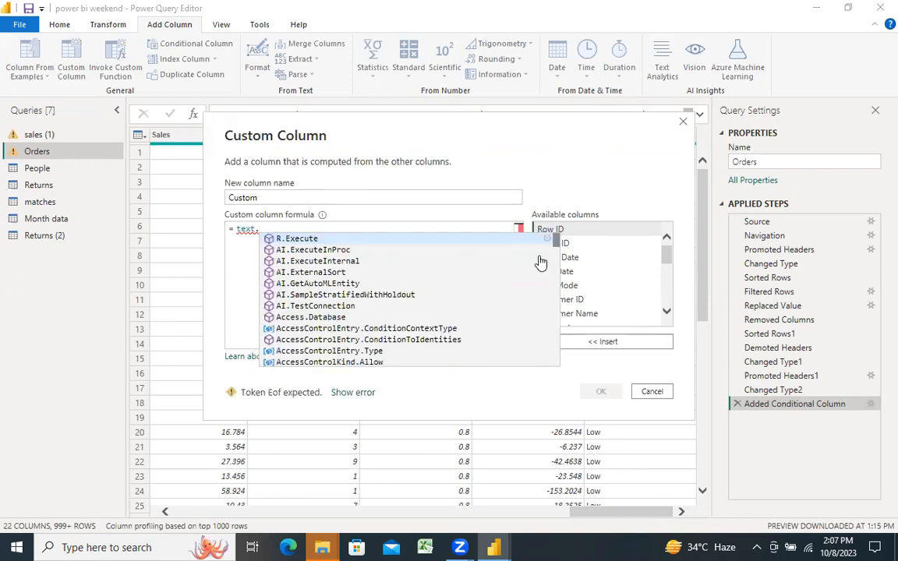
{"action": "key", "text": "BackSpace"}
{"action": "key", "text": "BackSpace"}
{"action": "key", "text": "BackSpace"}
{"action": "key", "text": "BackSpace"}
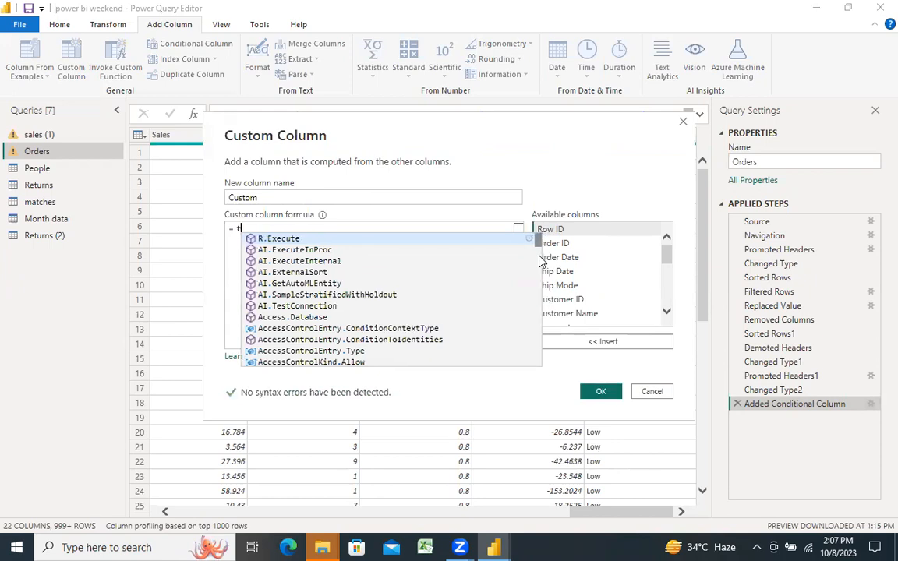
{"action": "key", "text": "BackSpace"}
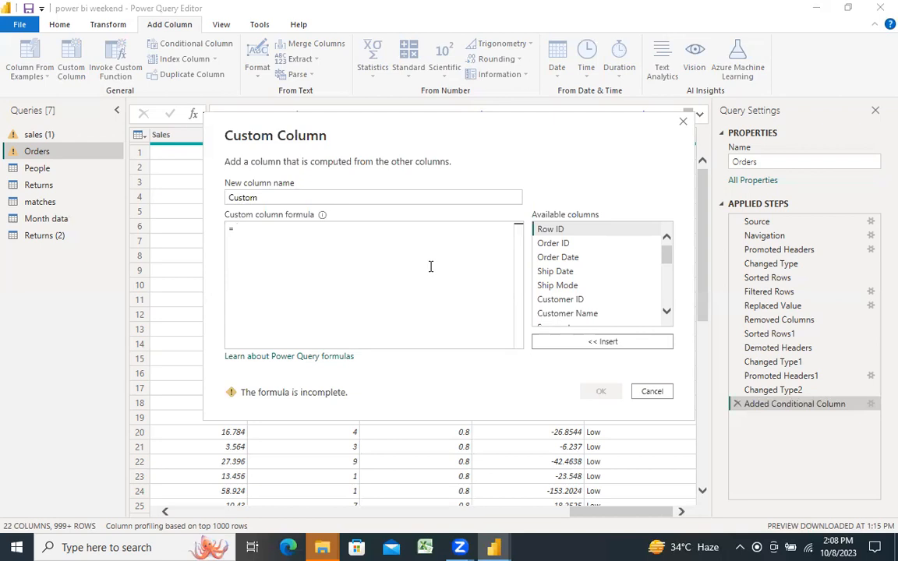
Step: Begin the custom column formula with the condition if [Sales]>15000
{"action": "type", "text": "if"}
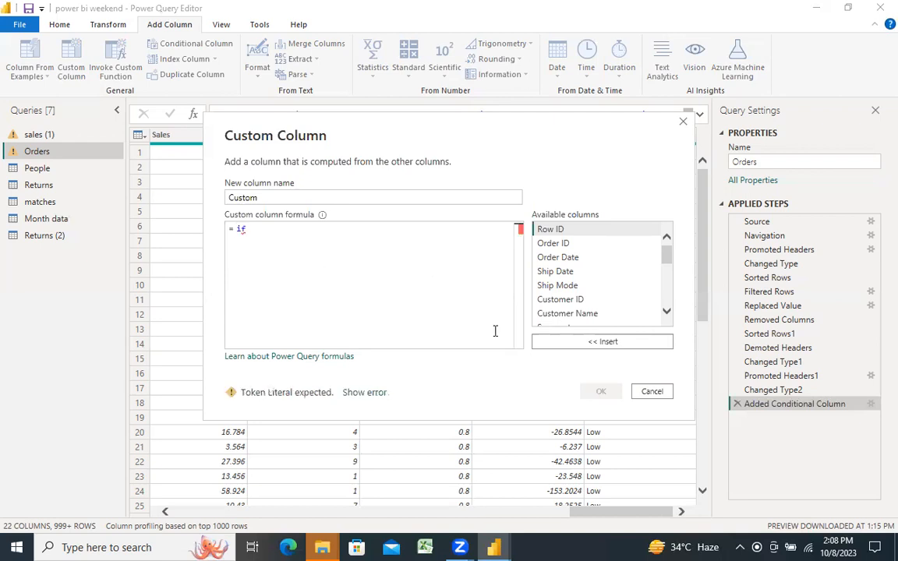
{"action": "left_click", "coordinate": [667, 250]}
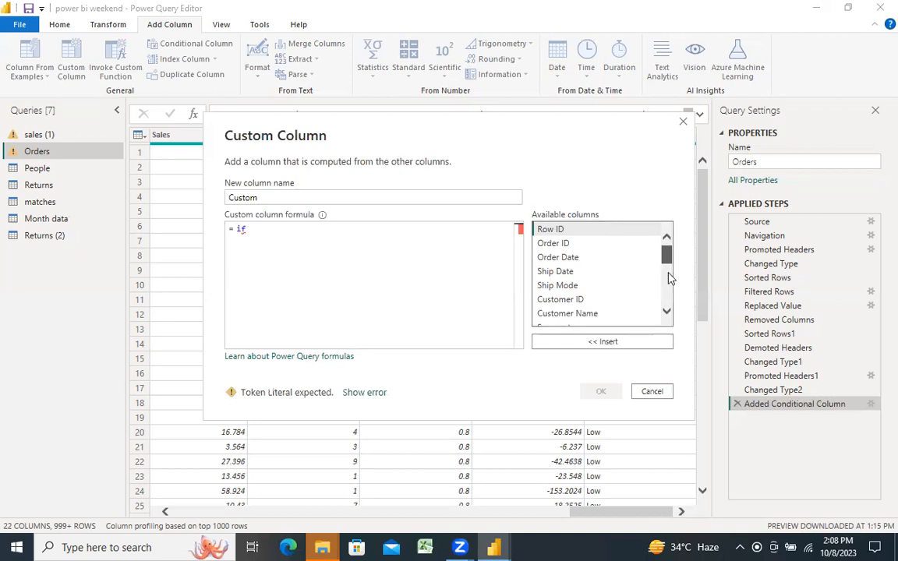
{"action": "left_click_drag", "start_coordinate": [670, 275], "coordinate": [669, 293]}
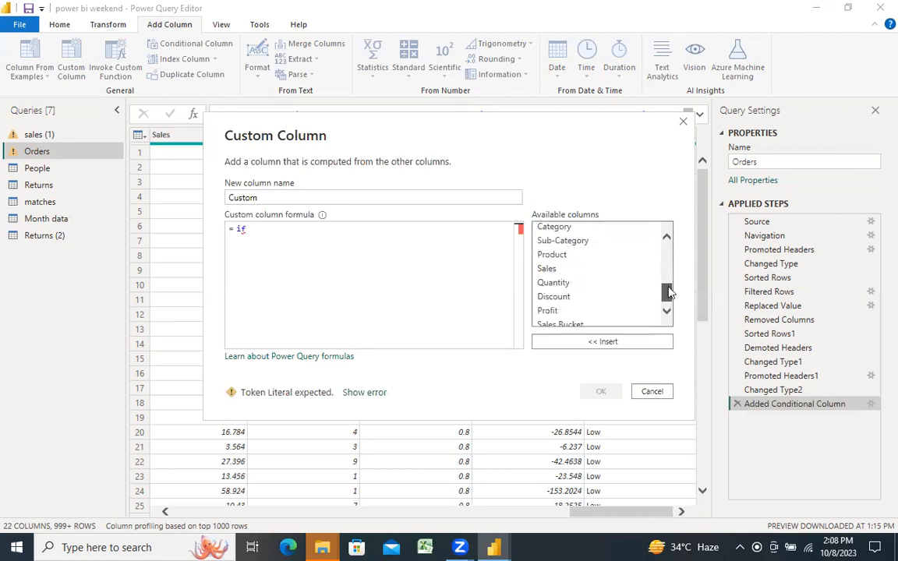
{"action": "double_click", "coordinate": [543, 265]}
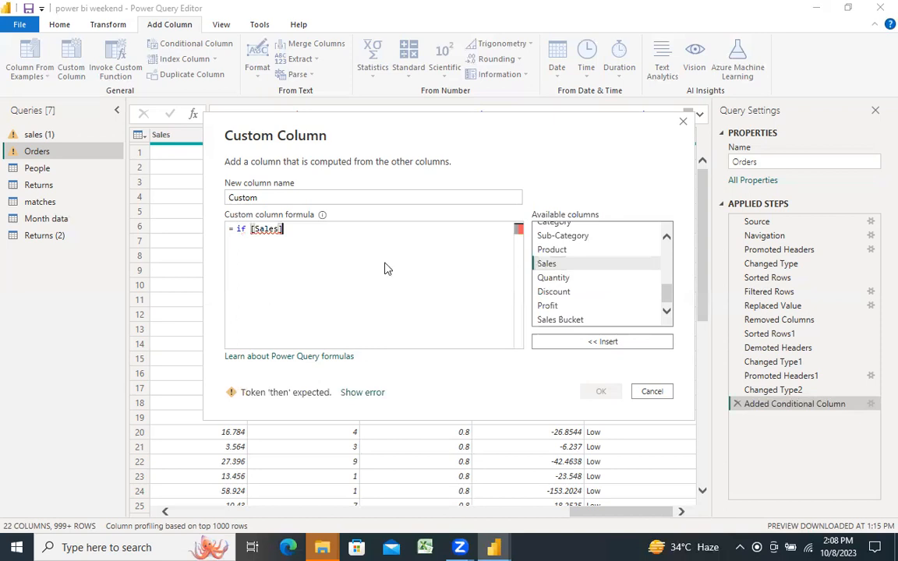
{"action": "type", "text": ">15000 "}
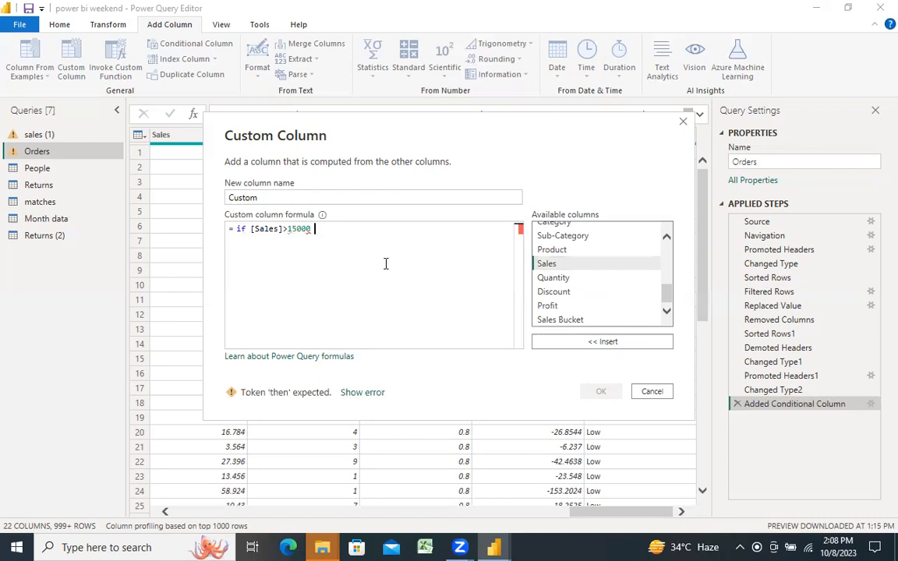
{"action": "type", "text": "then "}
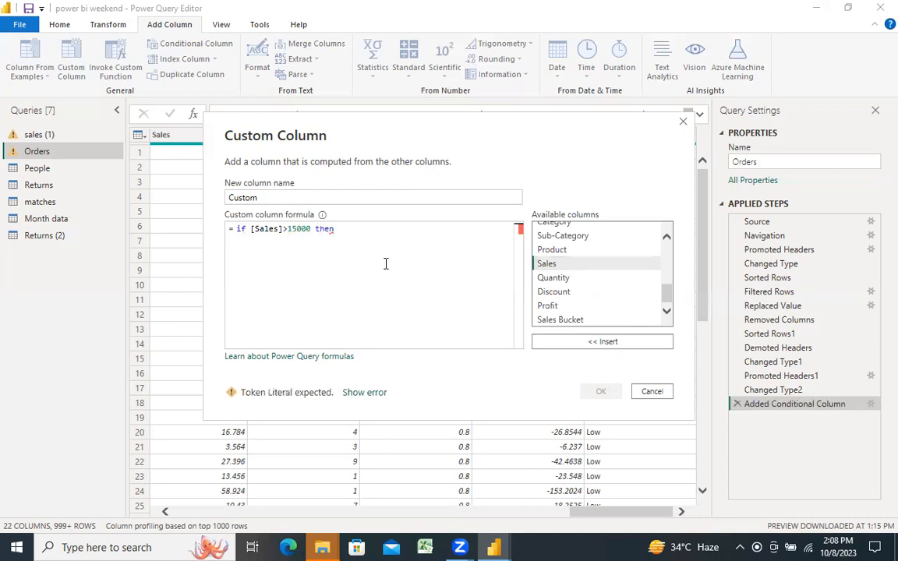
{"action": "type", "text": "\""}
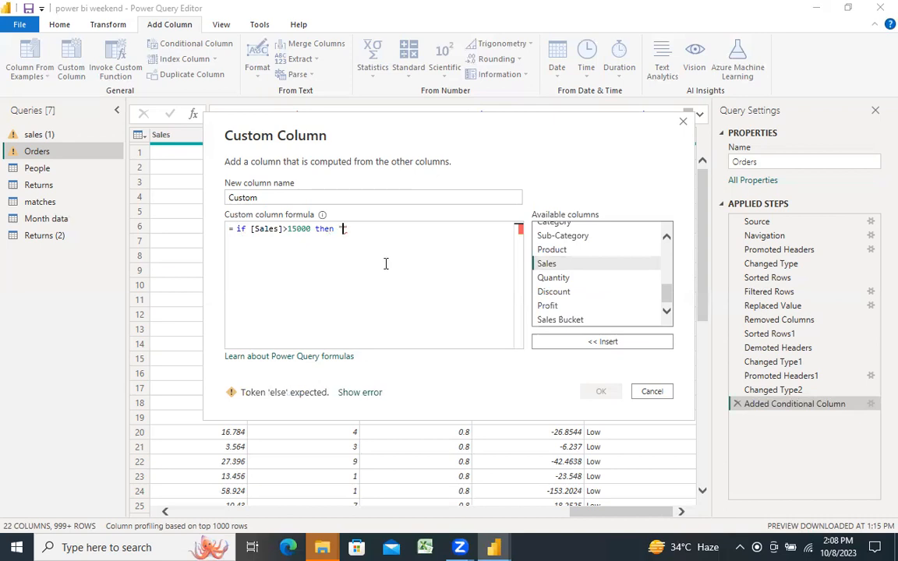
{"action": "type", "text": "High\" else \"Lo"}
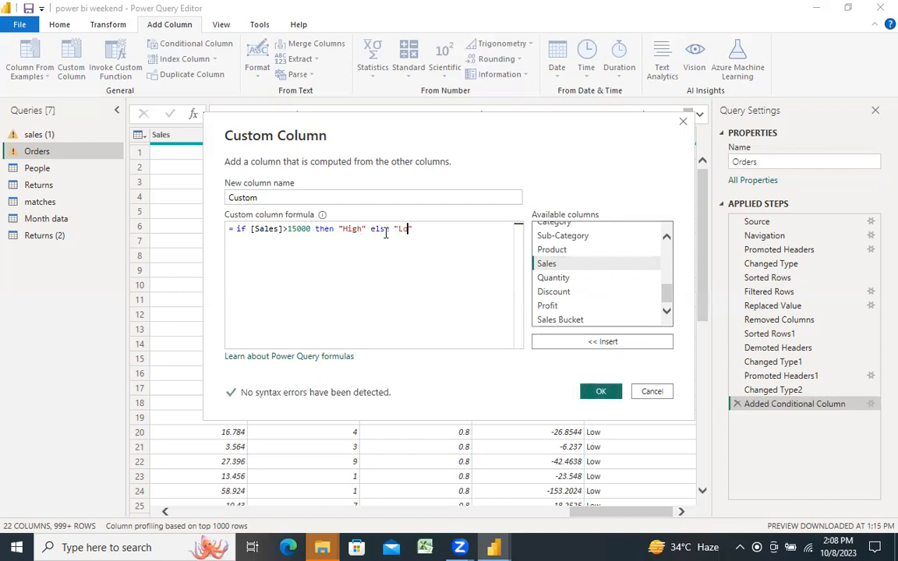
{"action": "type", "text": "w"}
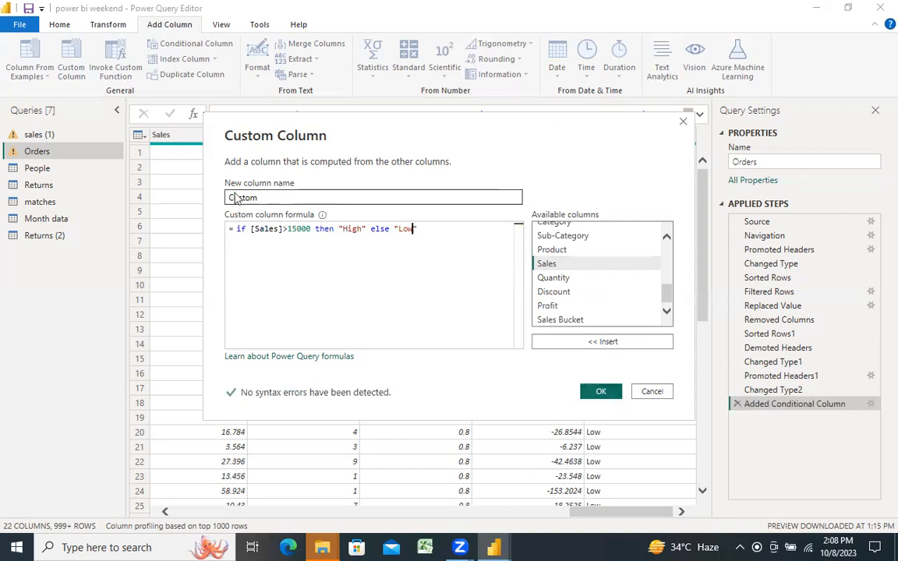
Step: Complete the formula with then "High" else "Low" and create the column named Custom
{"action": "left_click_drag", "start_coordinate": [264, 198], "coordinate": [175, 179]}
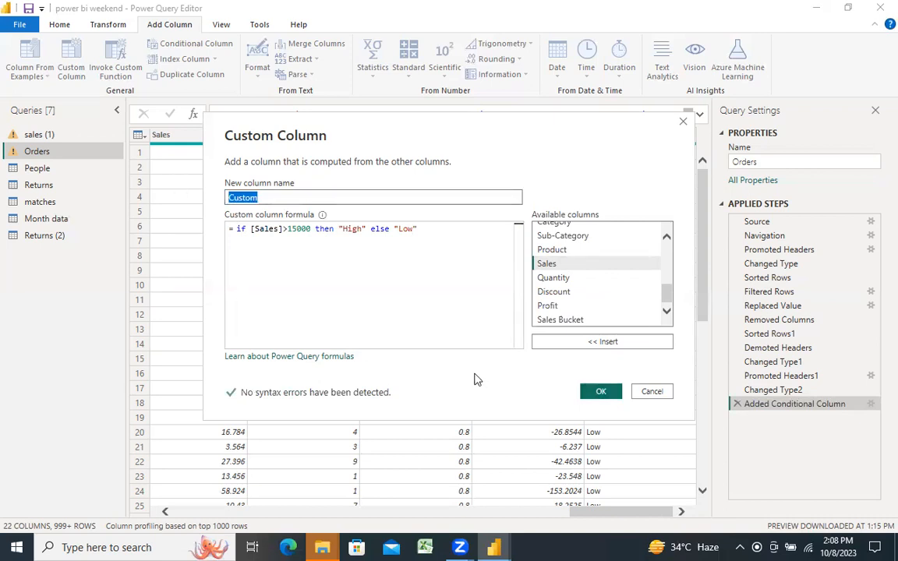
{"action": "left_click", "coordinate": [595, 392]}
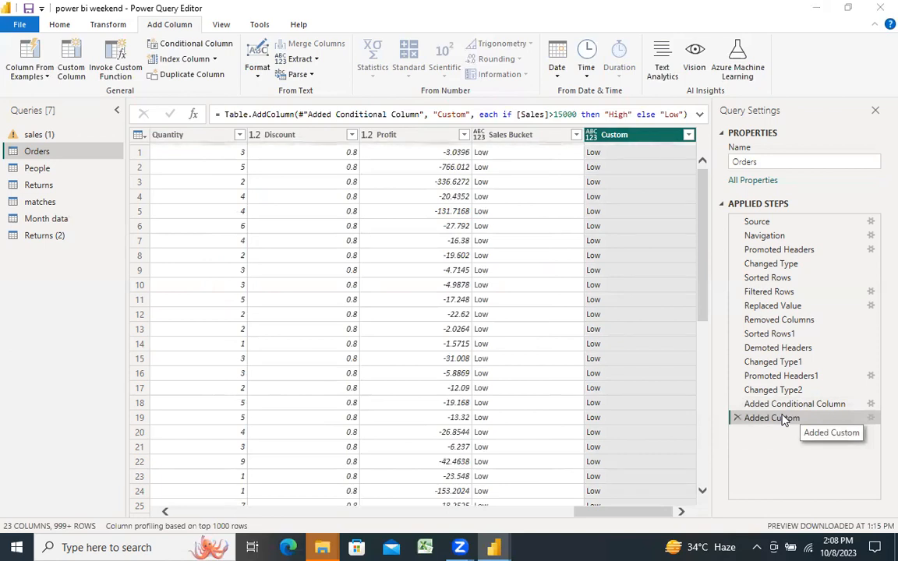
Step: Review the settings of the Added Custom step without changing them, and delete that step
{"action": "double_click", "coordinate": [784, 419]}
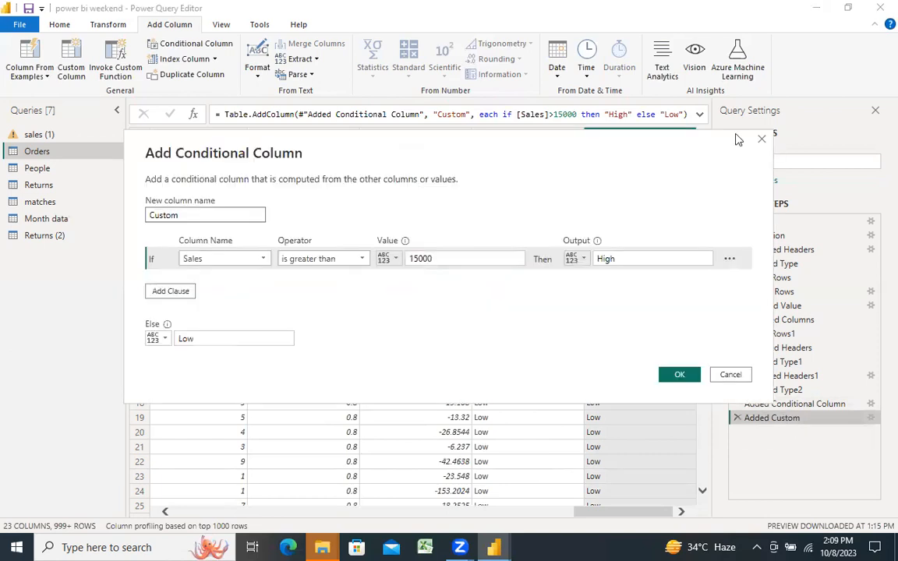
{"action": "key", "text": "Escape"}
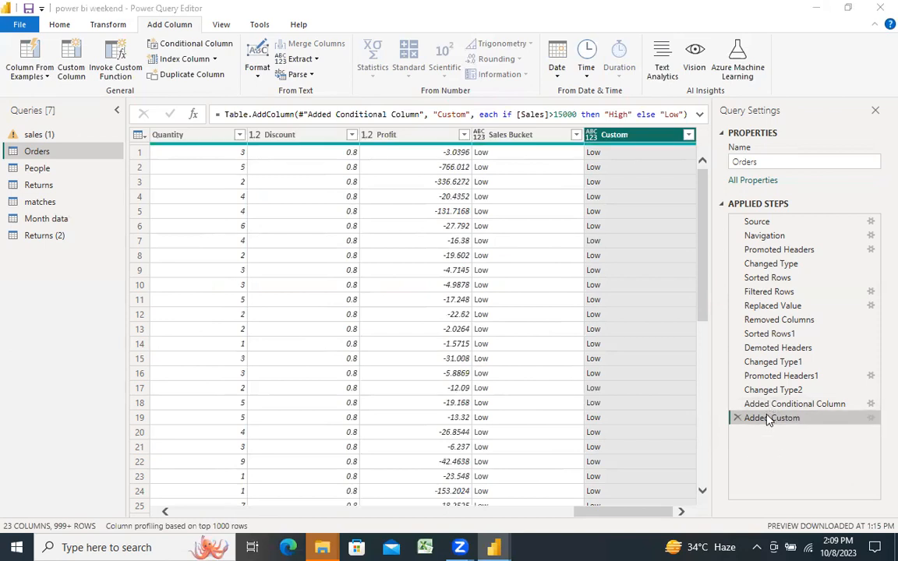
{"action": "double_click", "coordinate": [769, 419]}
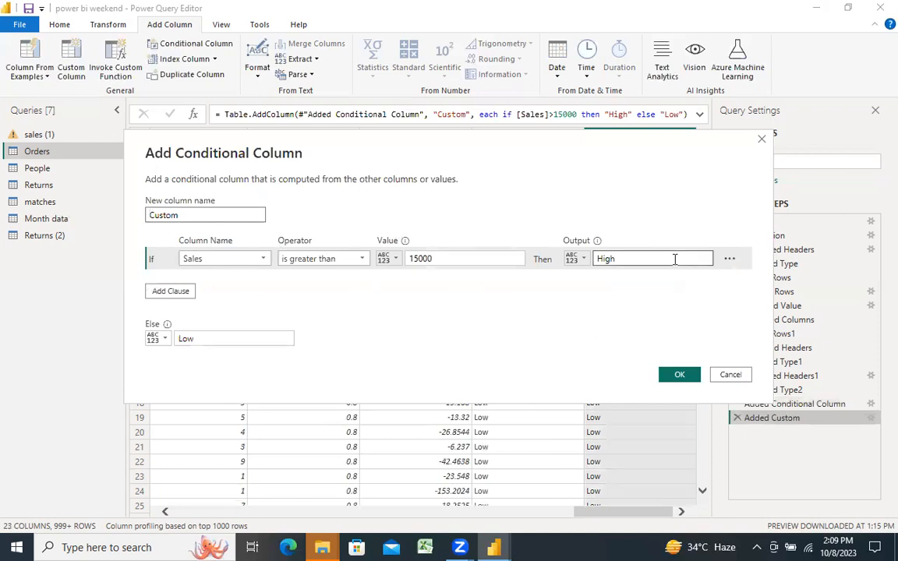
{"action": "left_click", "coordinate": [762, 142]}
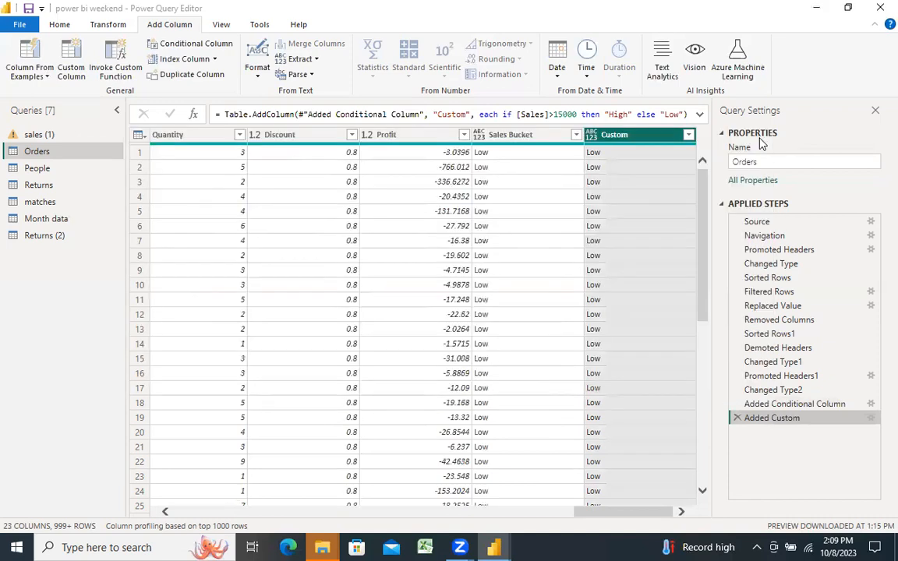
{"action": "left_click", "coordinate": [735, 418]}
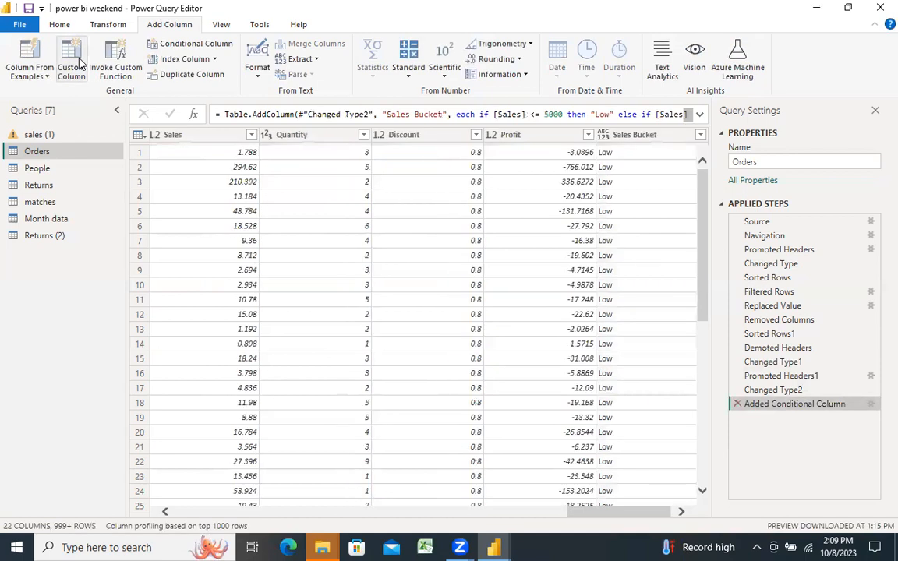
Step: Start a custom column in Orders whose formula begins with the condition if [Sales]>15000
{"action": "left_click", "coordinate": [77, 63]}
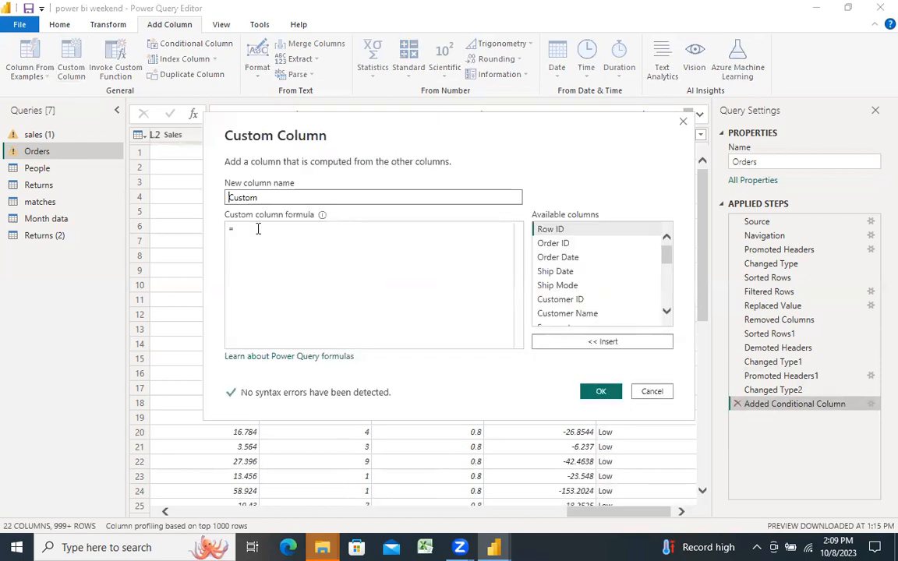
{"action": "left_click", "coordinate": [258, 228]}
{"action": "type", "text": "if"}
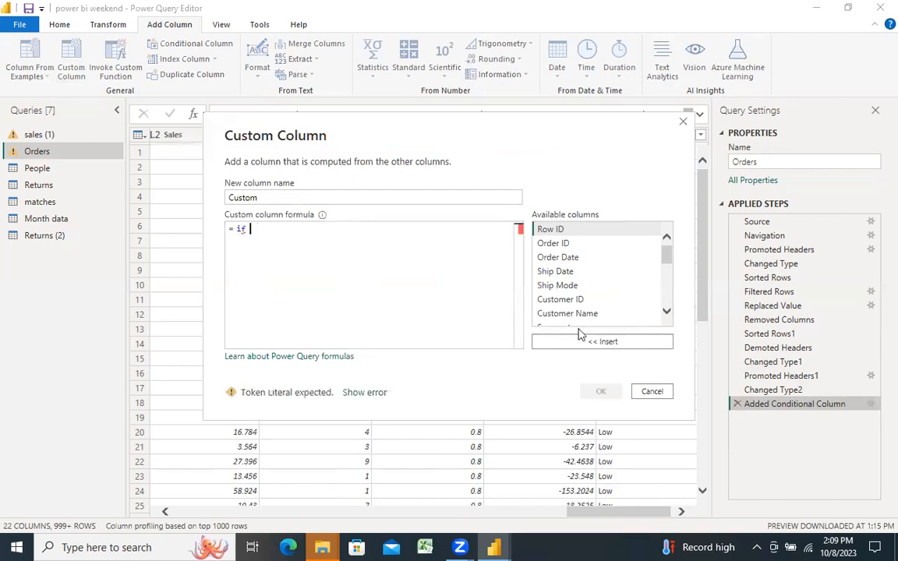
{"action": "left_click_drag", "start_coordinate": [669, 267], "coordinate": [670, 288]}
{"action": "scroll", "coordinate": [556, 285], "scroll_direction": "down", "scroll_amount": 1}
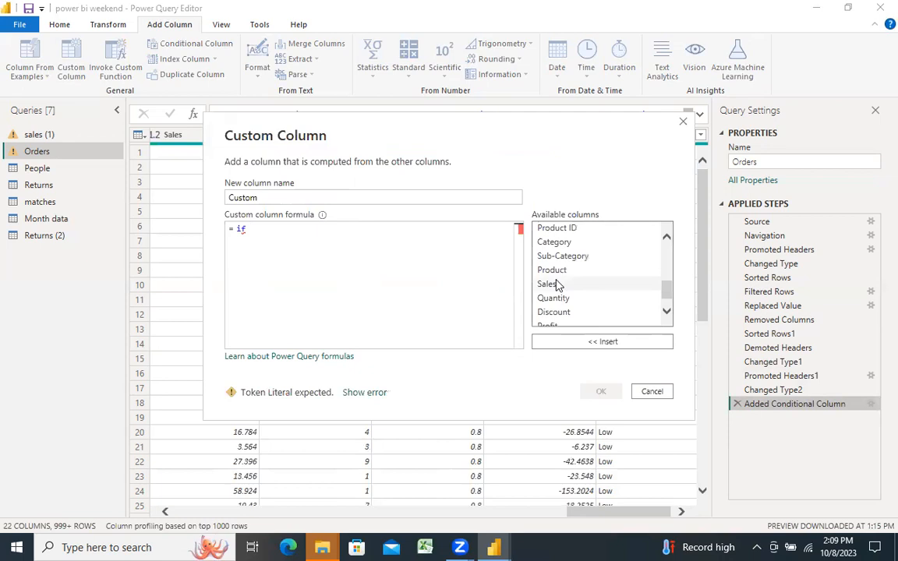
{"action": "double_click", "coordinate": [556, 286]}
{"action": "type", "text": ">1"}
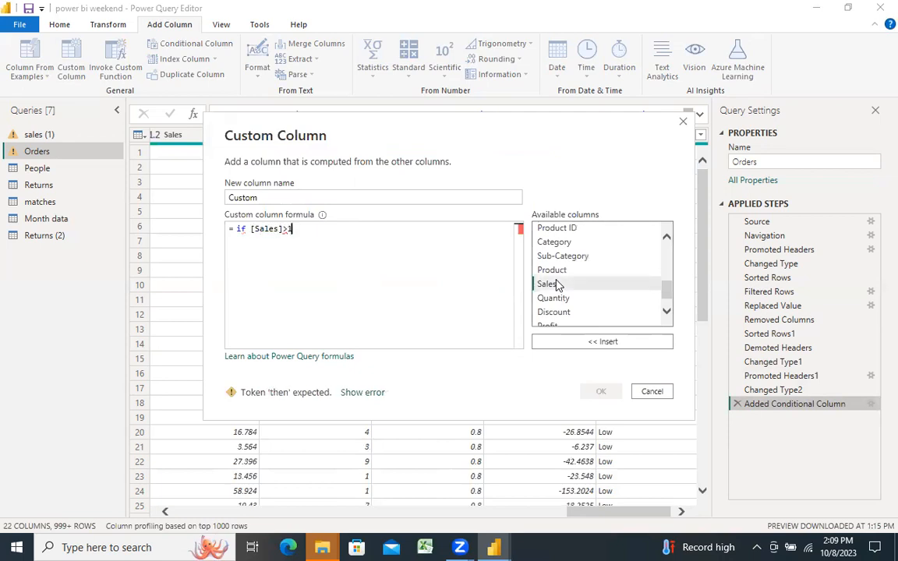
{"action": "type", "text": "5000 then"}
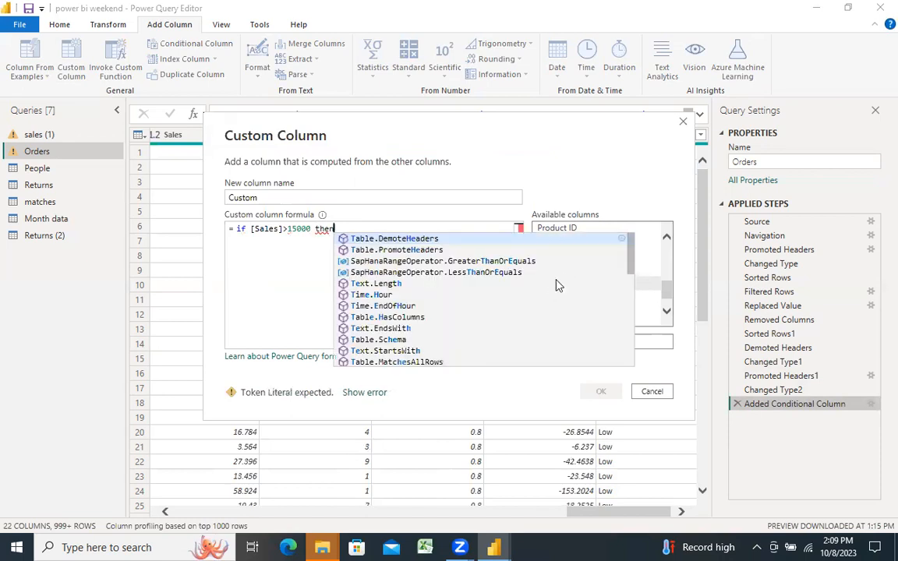
{"action": "type", "text": " \""}
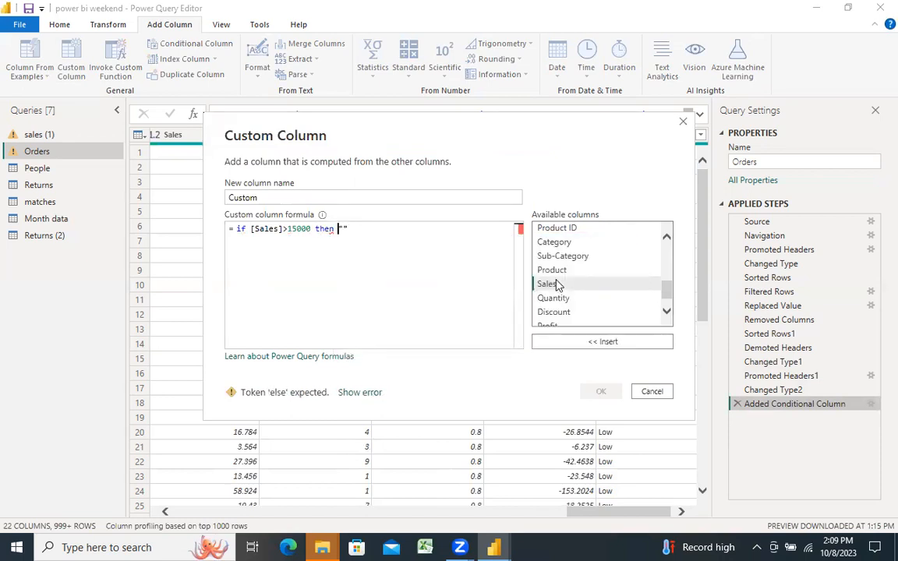
{"action": "type", "text": "high\" else \"\""}
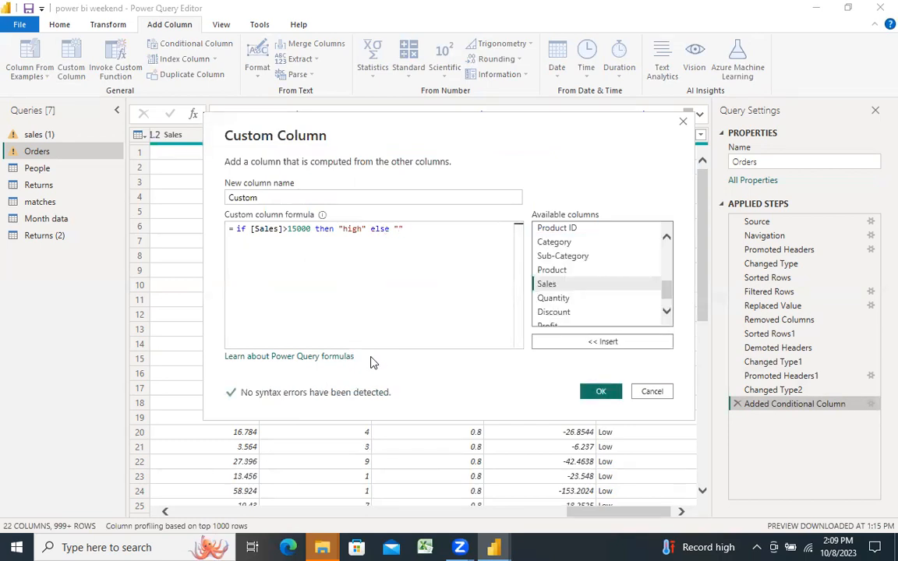
Step: Complete the formula with then "high" else "low" and create the column named Custom
{"action": "key", "text": "BackSpace"}
{"action": "key", "text": "BackSpace"}
{"action": "type", "text": "\"low"}
{"action": "left_click", "coordinate": [600, 393]}
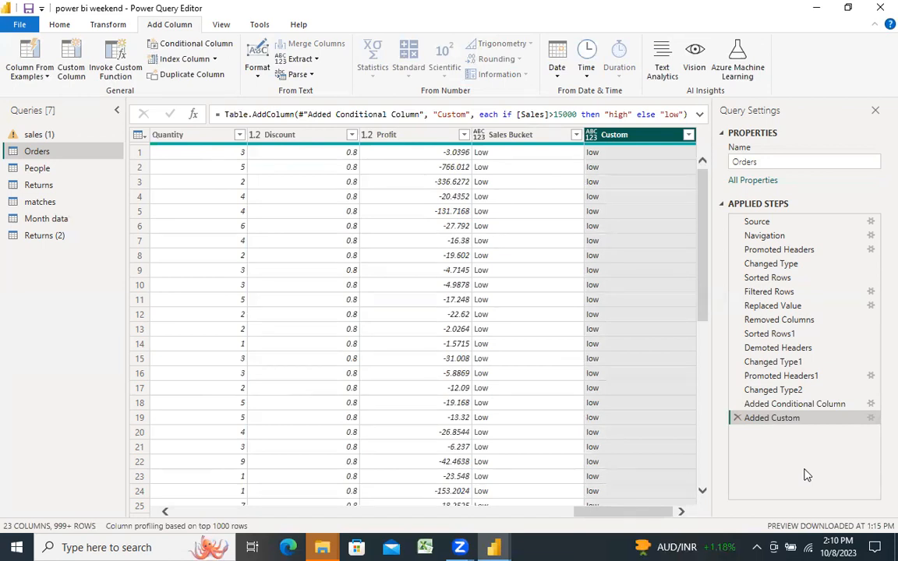
Step: Examine the Orders table as it stands at the Added Conditional Column step, including the Sales Bucket column
{"action": "left_click", "coordinate": [783, 405]}
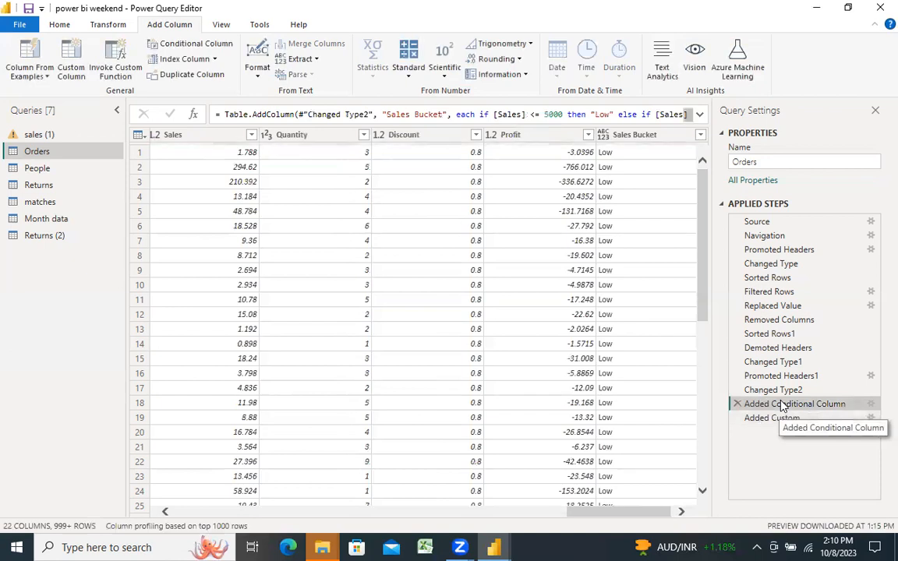
{"action": "left_click_drag", "start_coordinate": [706, 211], "coordinate": [706, 163]}
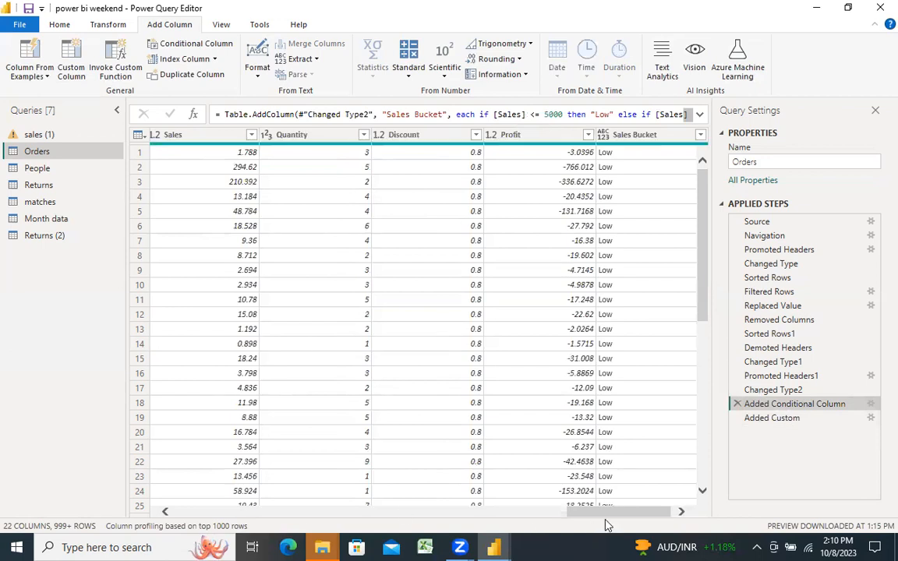
{"action": "left_click_drag", "start_coordinate": [616, 508], "coordinate": [633, 509]}
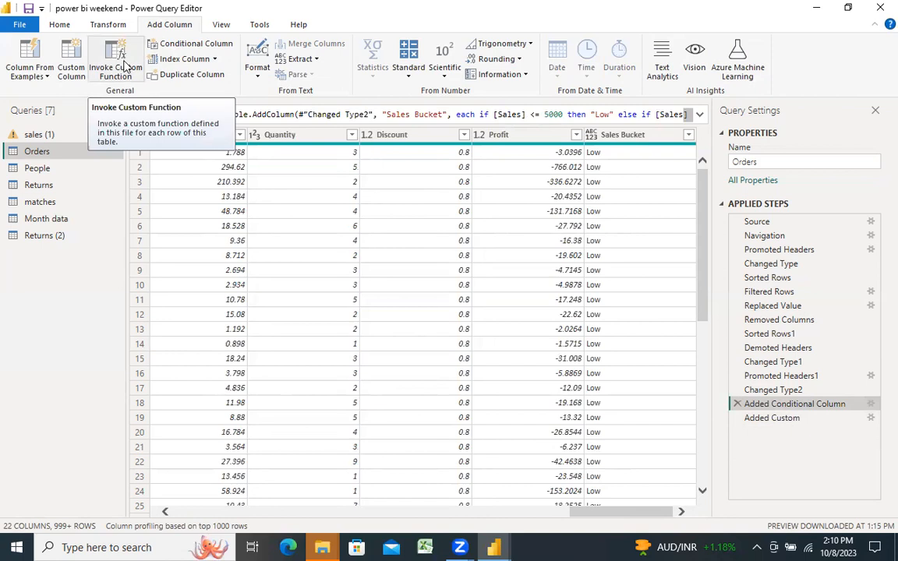
Step: Create a blank query and begin a function definition with the parameter Sales as number
{"action": "right_click", "coordinate": [53, 269]}
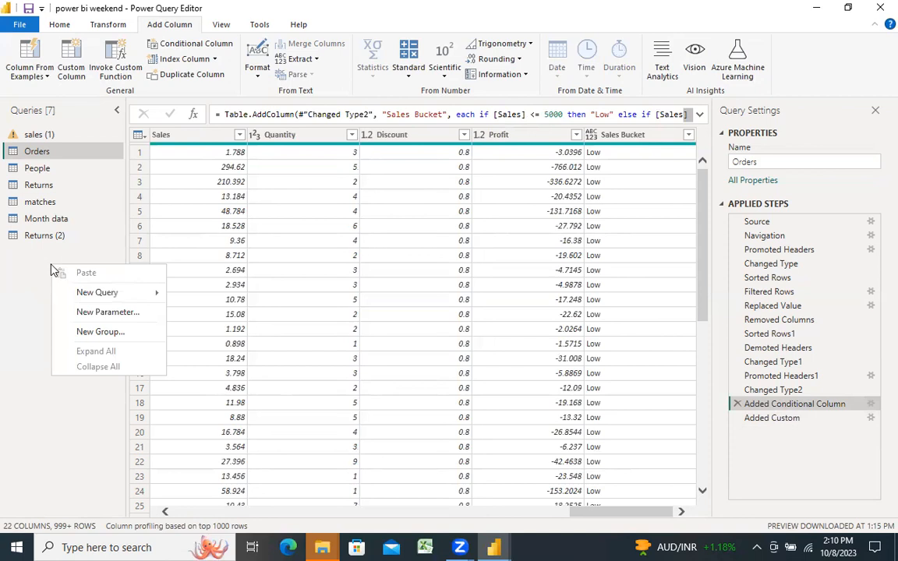
{"action": "mouse_move", "coordinate": [121, 290]}
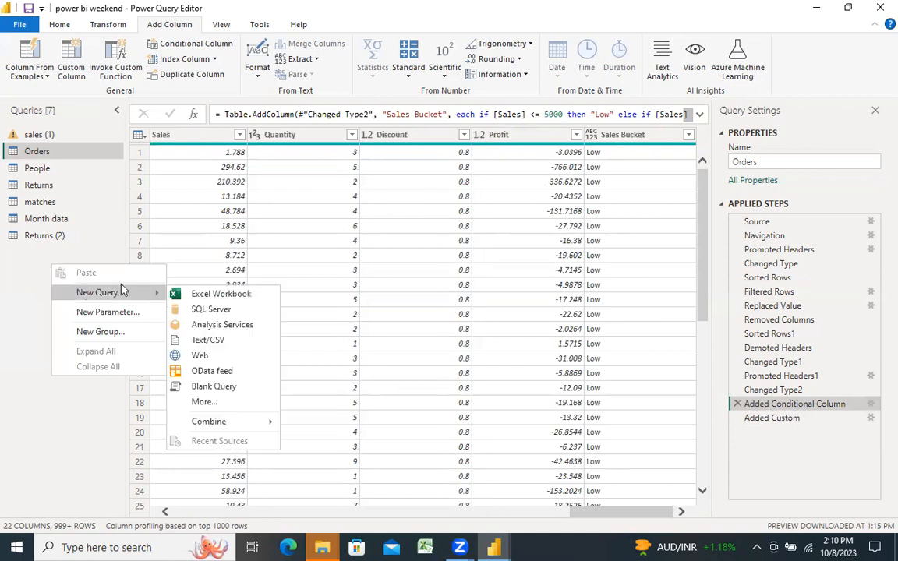
{"action": "left_click", "coordinate": [204, 389]}
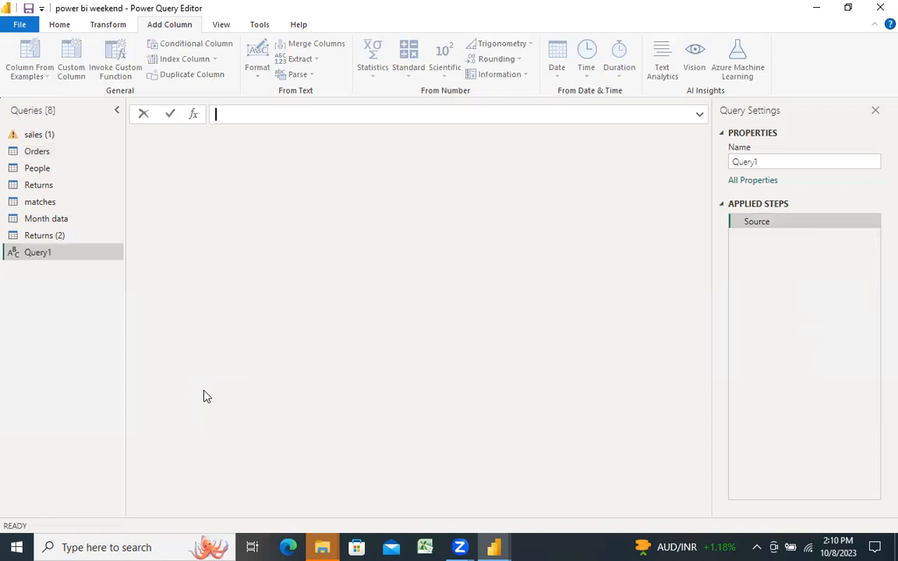
{"action": "type", "text": "=(Sal"}
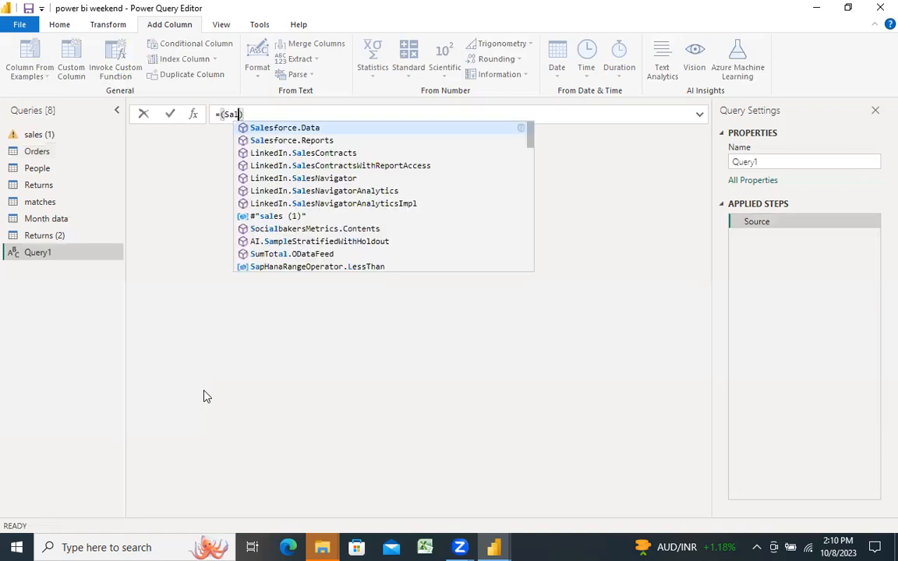
{"action": "type", "text": "es as "}
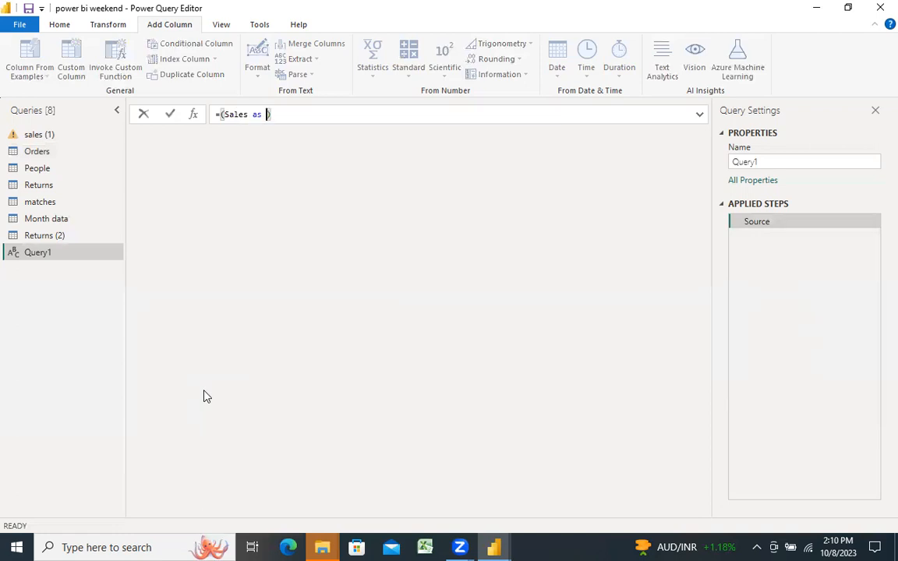
{"action": "type", "text": "number"}
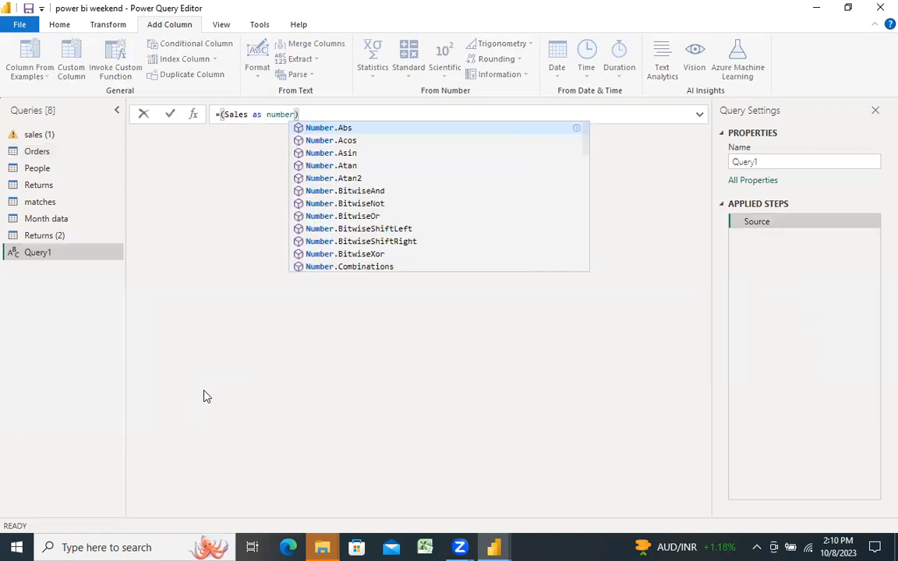
{"action": "type", "text": ", pro"}
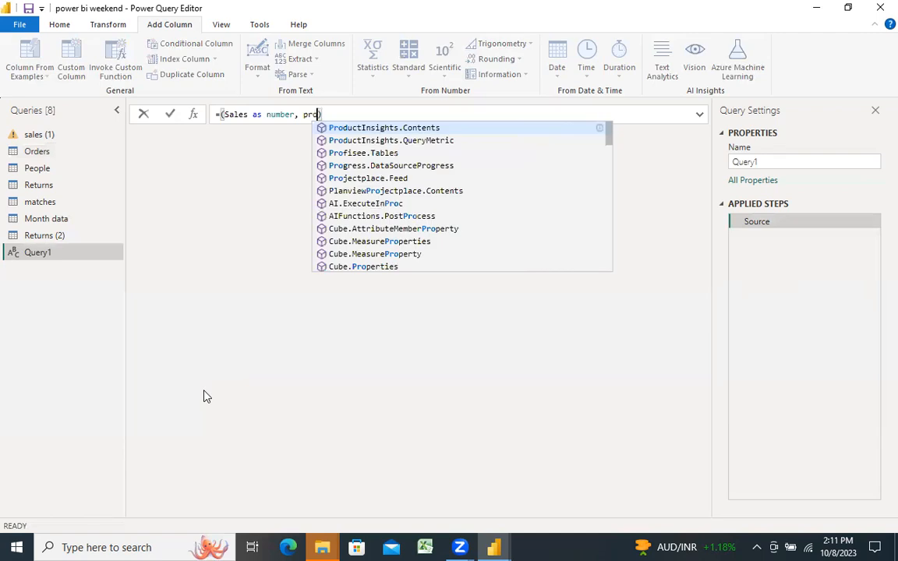
{"action": "type", "text": "fit "}
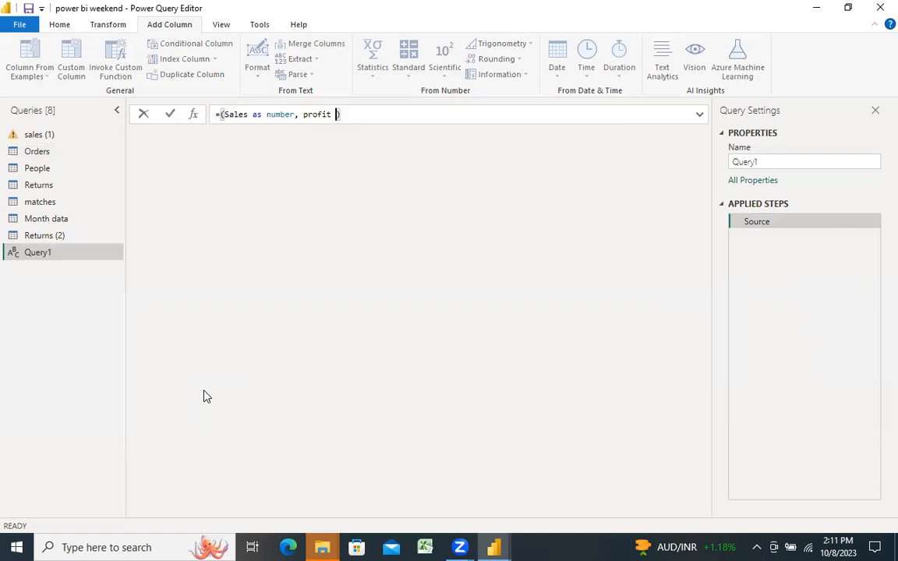
{"action": "type", "text": "asa"}
Step: Add the parameters profit as number and discount as number to the function definition
{"action": "key", "text": "BackSpace"}
{"action": "type", "text": "number"}
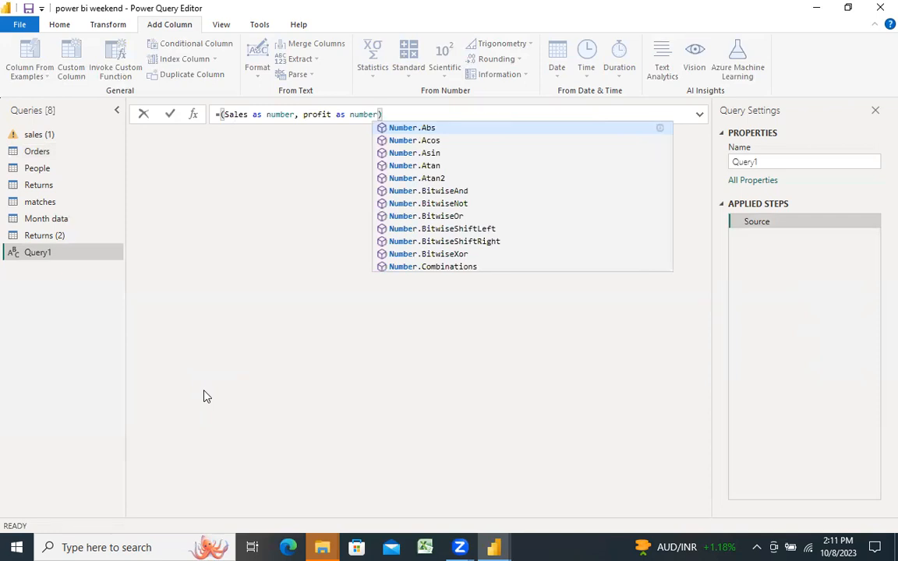
{"action": "type", "text": ", discount as number"}
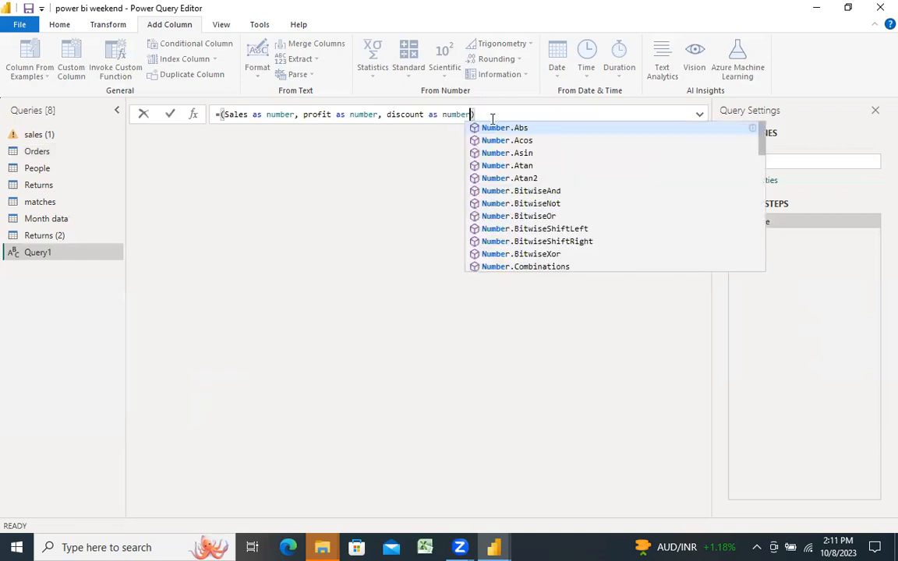
Step: Complete the function with the body =>Sales+profit-discount and commit the formula
{"action": "left_click", "coordinate": [494, 113]}
{"action": "type", "text": "="}
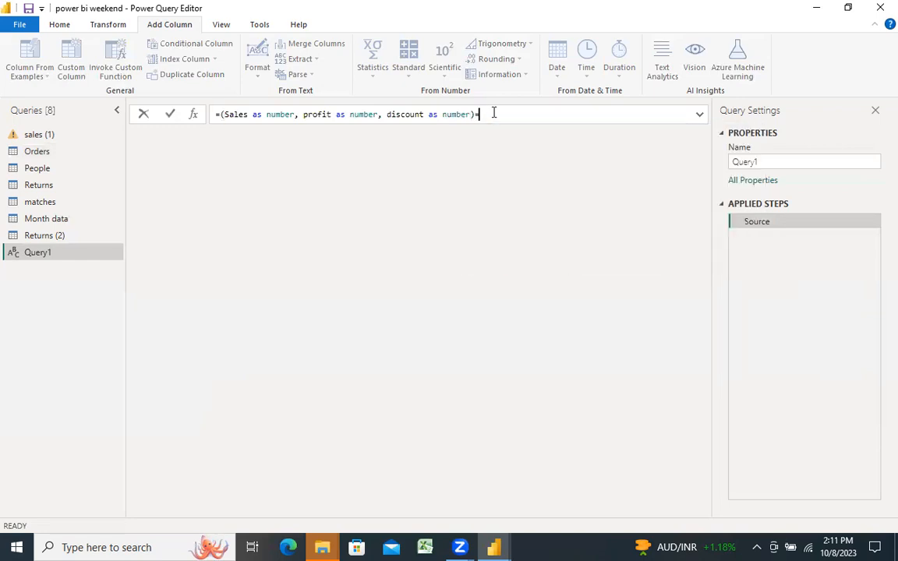
{"action": "type", "text": ">"}
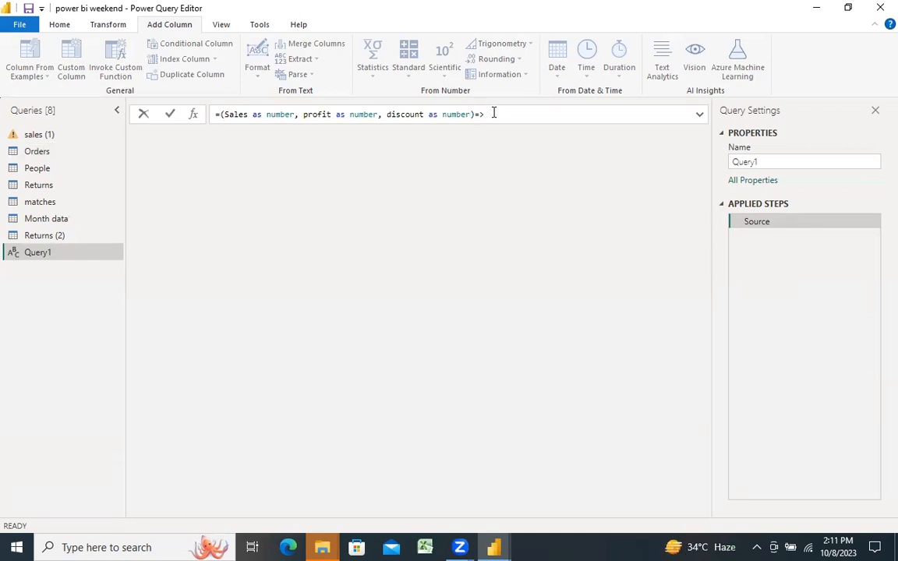
{"action": "type", "text": "Sales+profit-discount"}
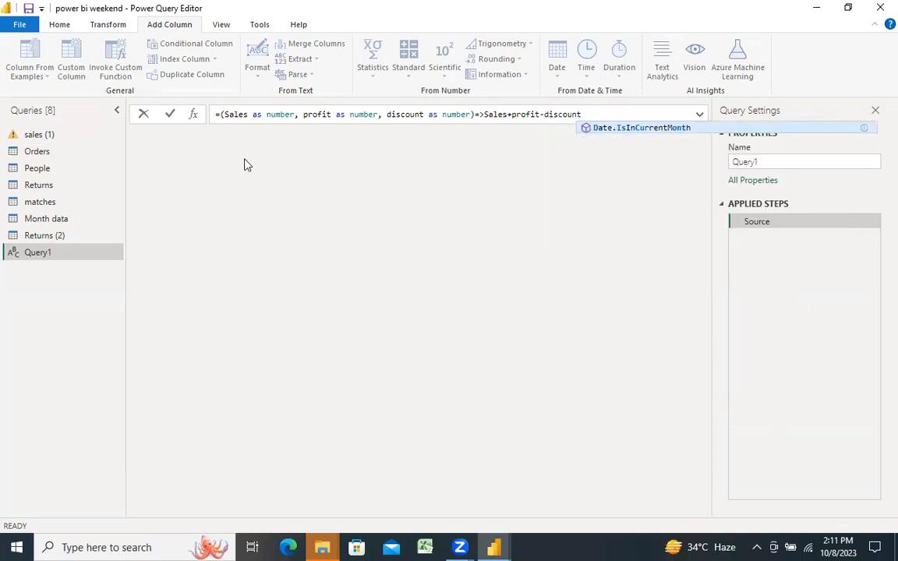
{"action": "left_click", "coordinate": [171, 117]}
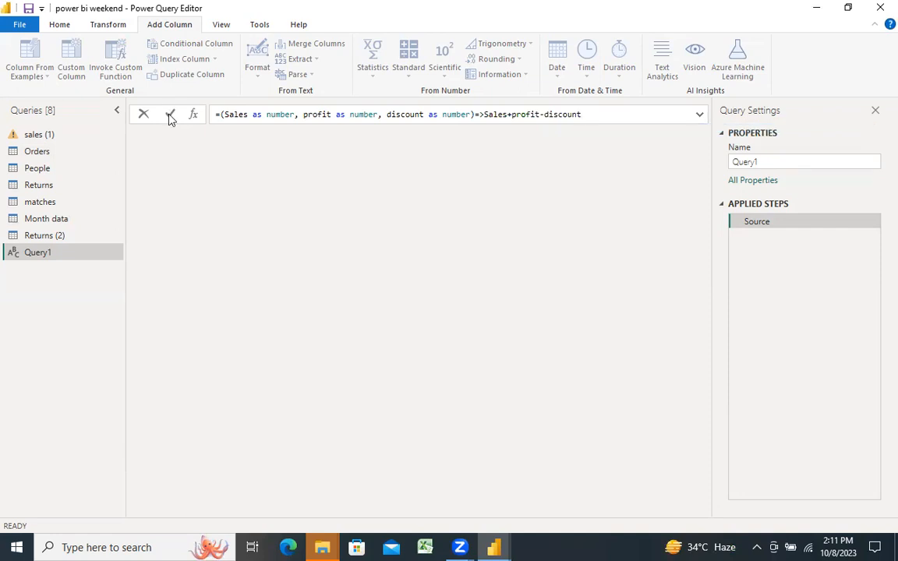
{"action": "left_click", "coordinate": [171, 115]}
Step: Test the function by invoking it with Sales 1, profit 2 and discount 3
{"action": "left_click", "coordinate": [176, 178]}
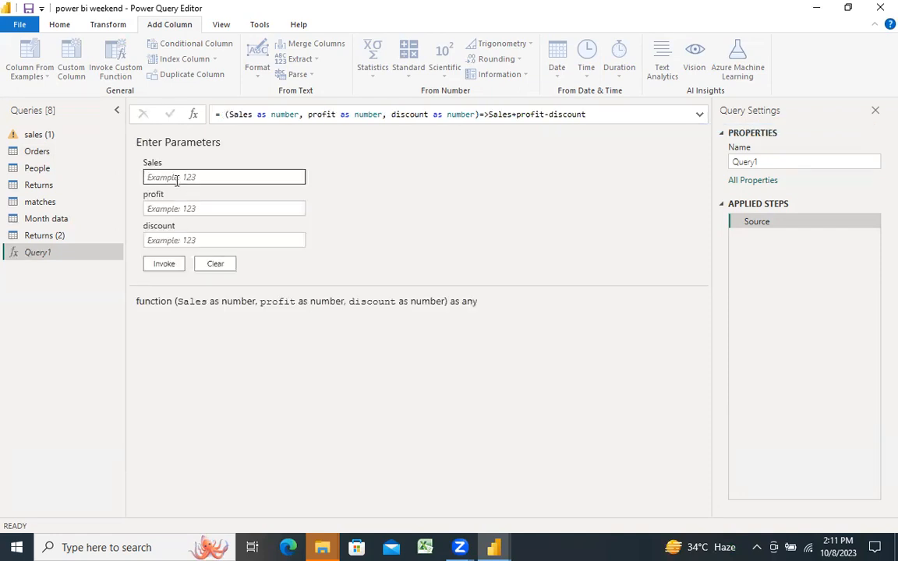
{"action": "type", "text": "1"}
{"action": "left_click", "coordinate": [166, 207]}
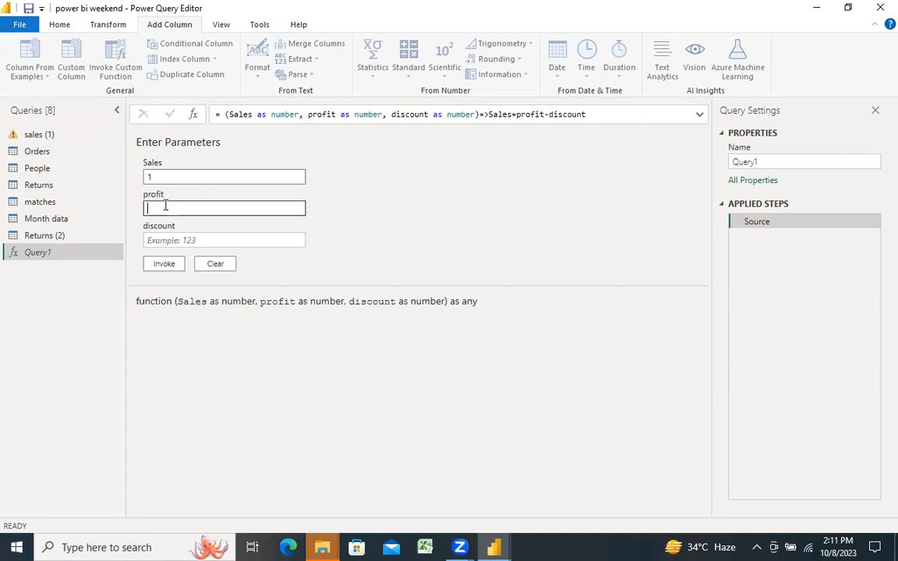
{"action": "type", "text": "2"}
{"action": "left_click", "coordinate": [162, 239]}
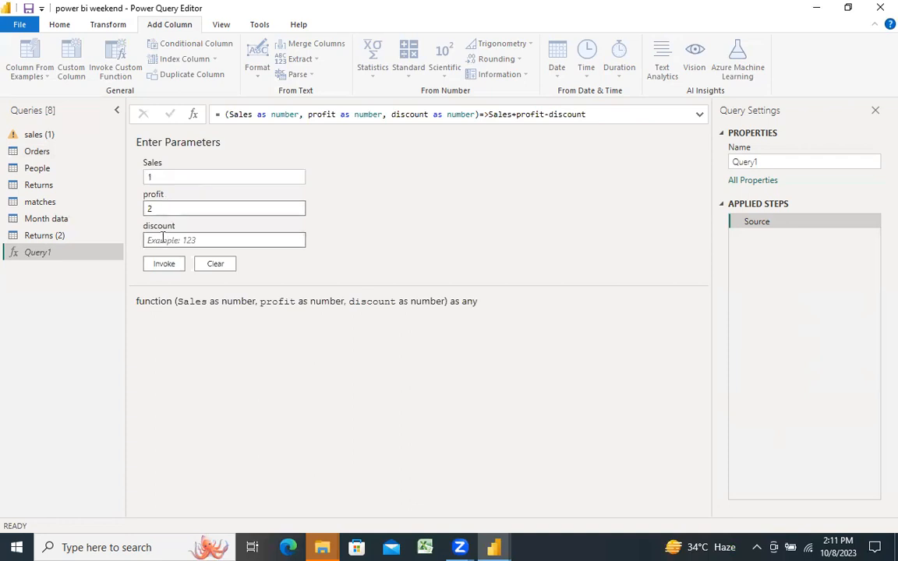
{"action": "type", "text": "3"}
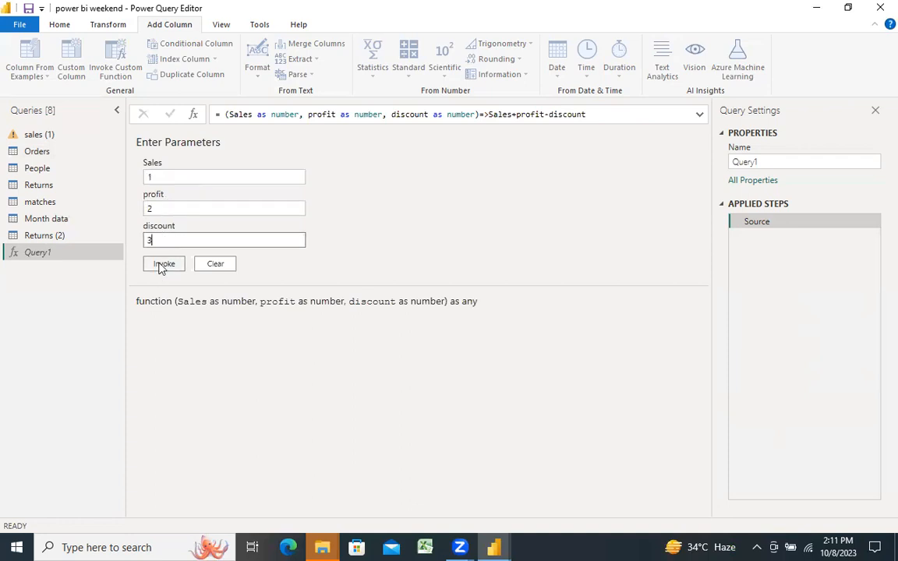
{"action": "left_click", "coordinate": [162, 265]}
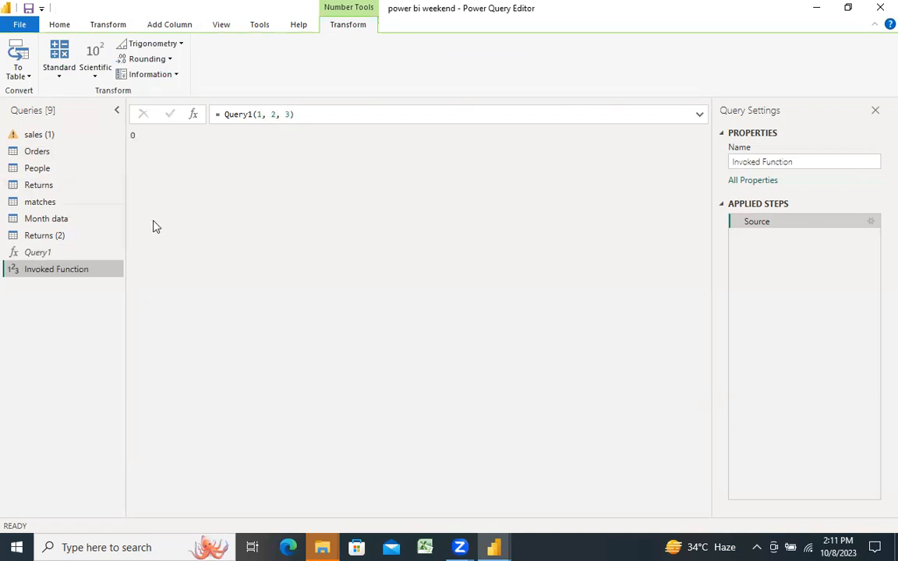
Step: Delete the Invoked Function query, keeping the function query
{"action": "right_click", "coordinate": [53, 270]}
{"action": "left_click", "coordinate": [77, 311]}
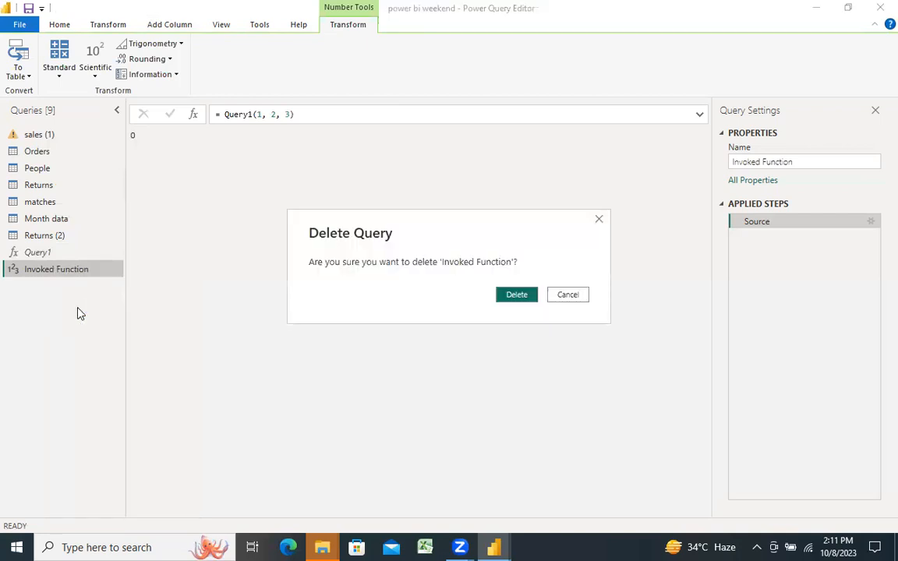
{"action": "left_click", "coordinate": [514, 298]}
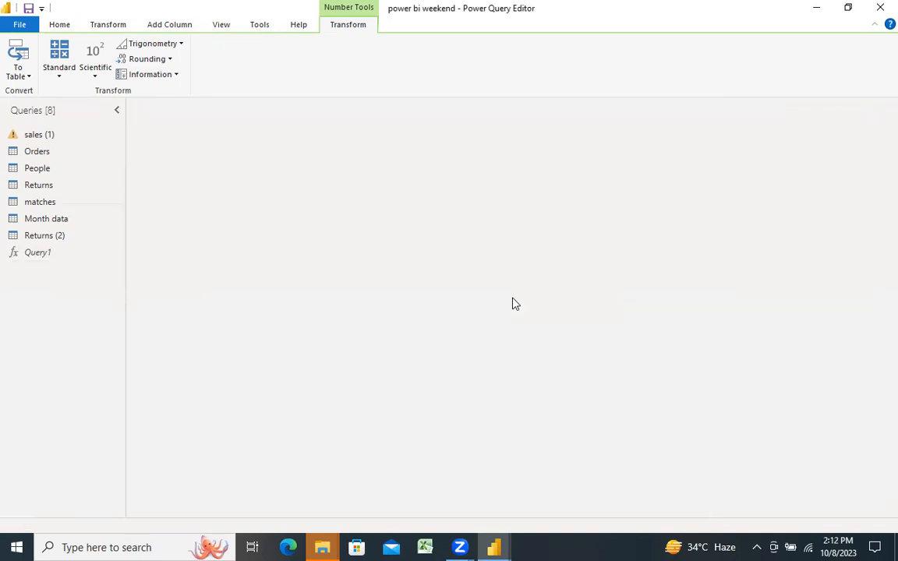
Step: Check the Query1 function, and return to the Orders query's Sales Bucket and Custom columns
{"action": "left_click", "coordinate": [30, 256]}
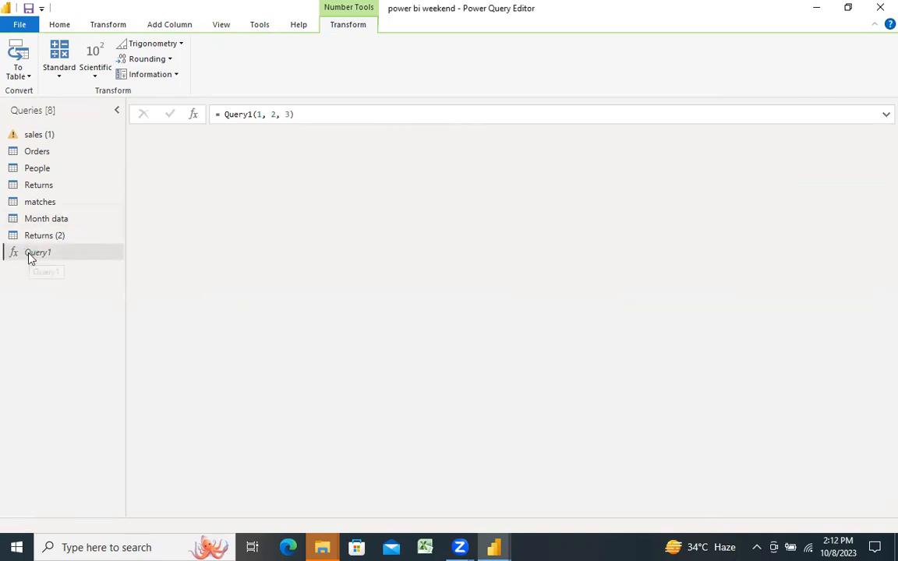
{"action": "left_click", "coordinate": [43, 151]}
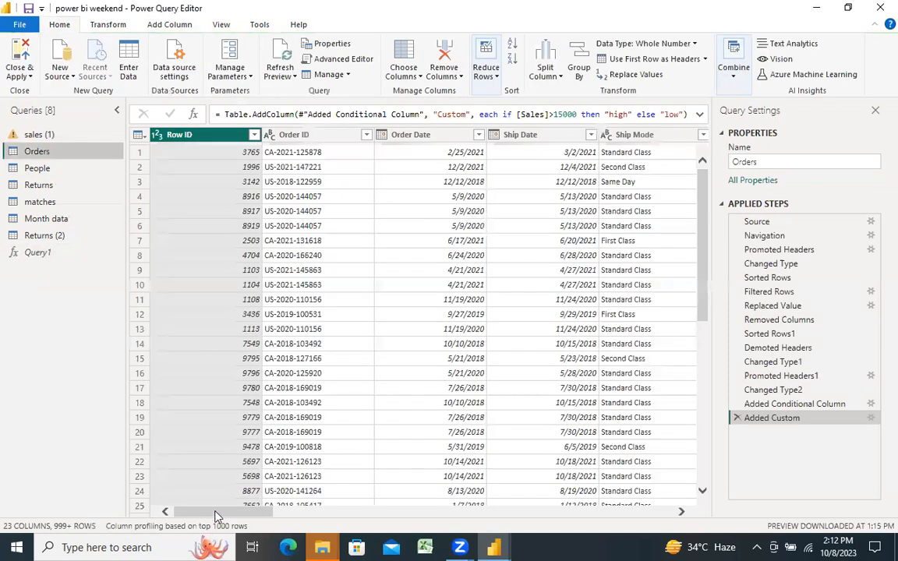
{"action": "left_click_drag", "start_coordinate": [215, 511], "coordinate": [643, 488]}
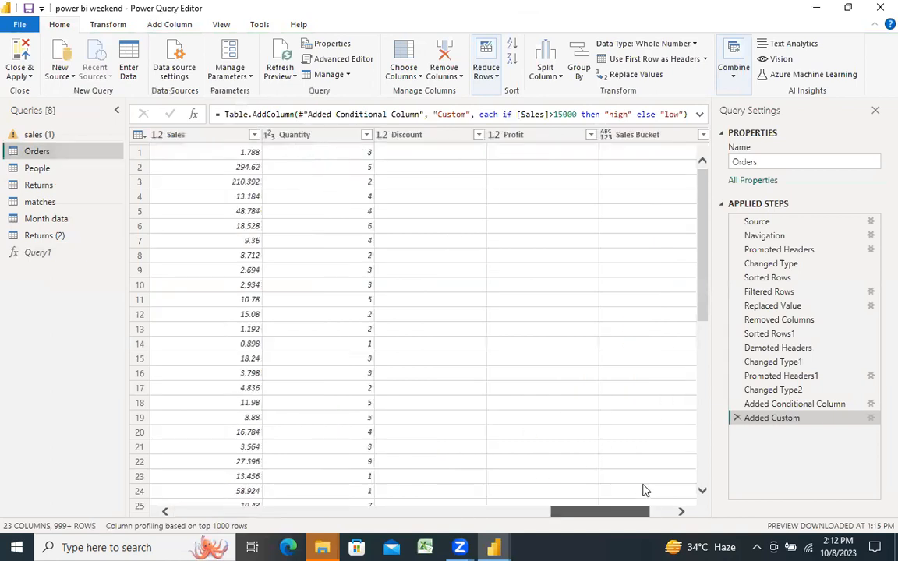
Step: Start invoking a custom function on the Orders table with new column name Actual sales and function query Query1
{"action": "left_click", "coordinate": [154, 25]}
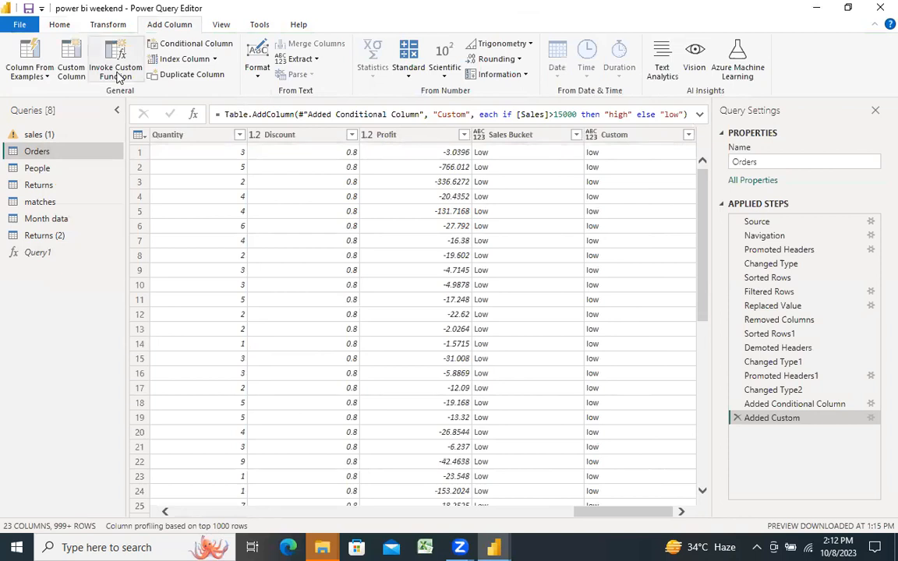
{"action": "left_click", "coordinate": [117, 76]}
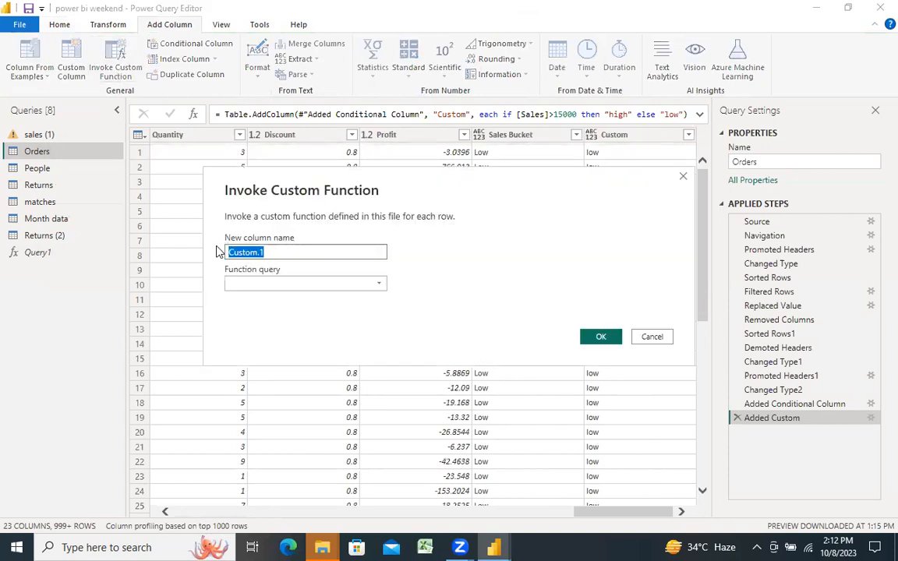
{"action": "type", "text": "Actu"}
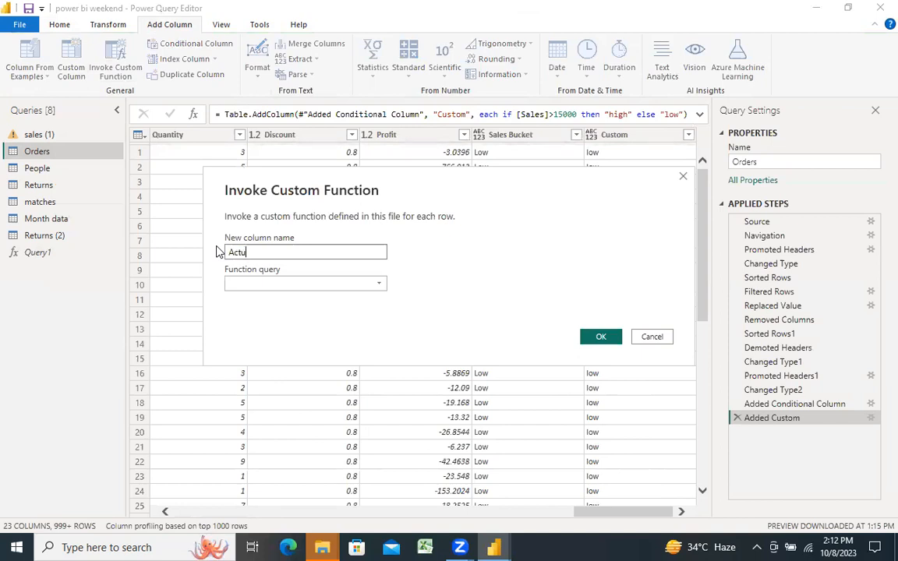
{"action": "type", "text": "al sales"}
{"action": "left_click", "coordinate": [335, 283]}
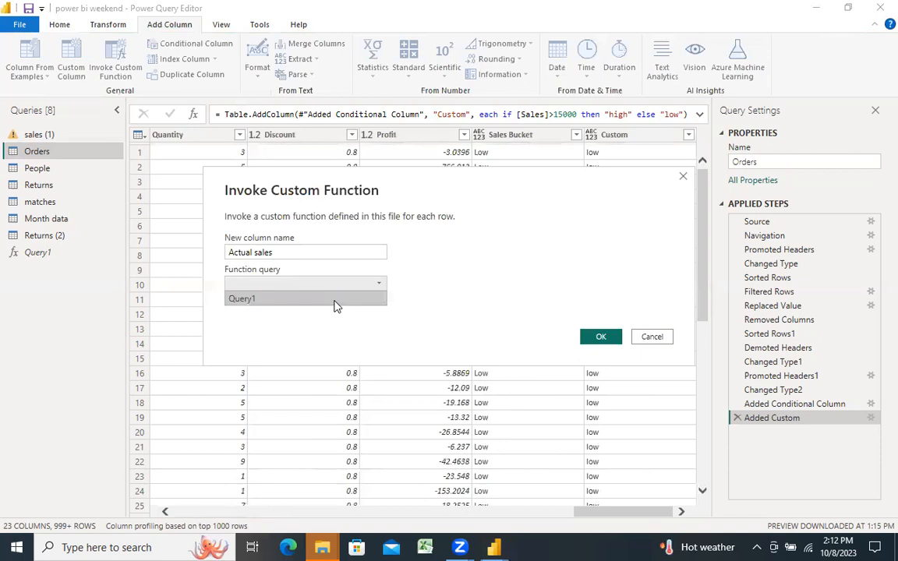
{"action": "left_click", "coordinate": [335, 300]}
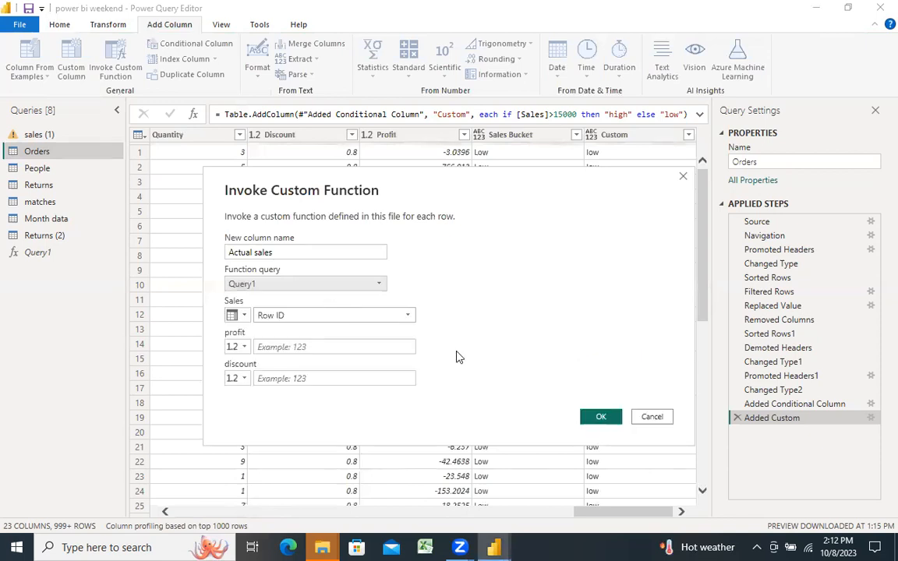
Step: Map the function's Sales, profit and discount parameters to the Sales, Profit and Discount columns, and add the column
{"action": "left_click", "coordinate": [407, 315]}
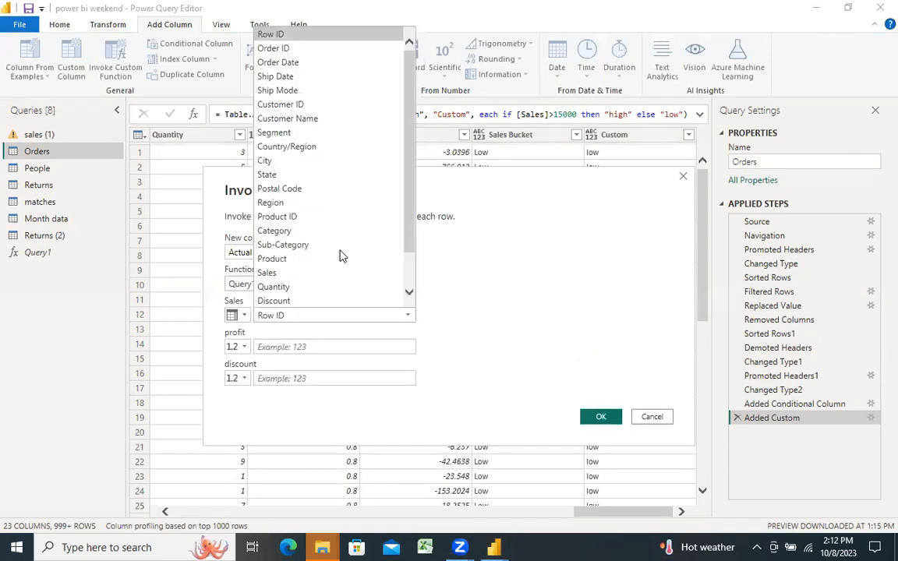
{"action": "left_click", "coordinate": [337, 273]}
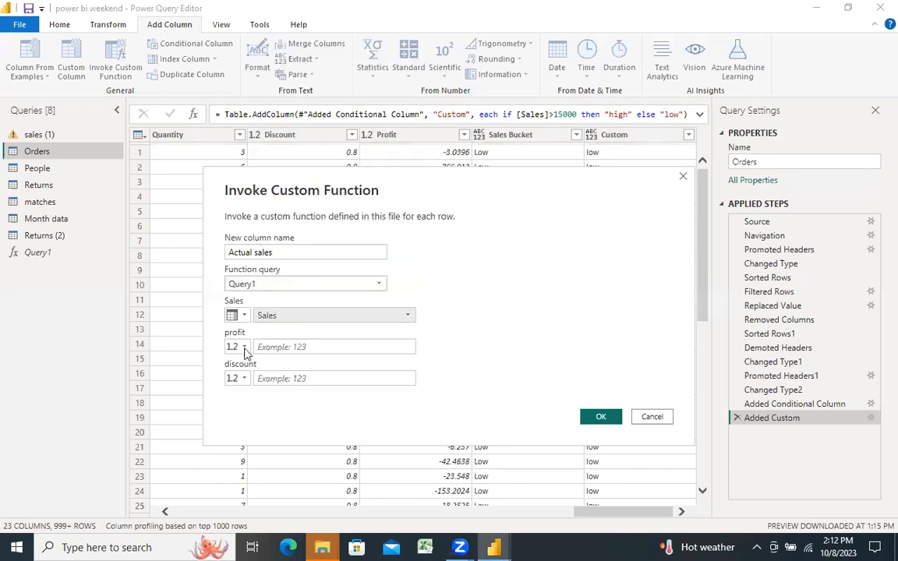
{"action": "left_click", "coordinate": [244, 348]}
{"action": "left_click", "coordinate": [296, 376]}
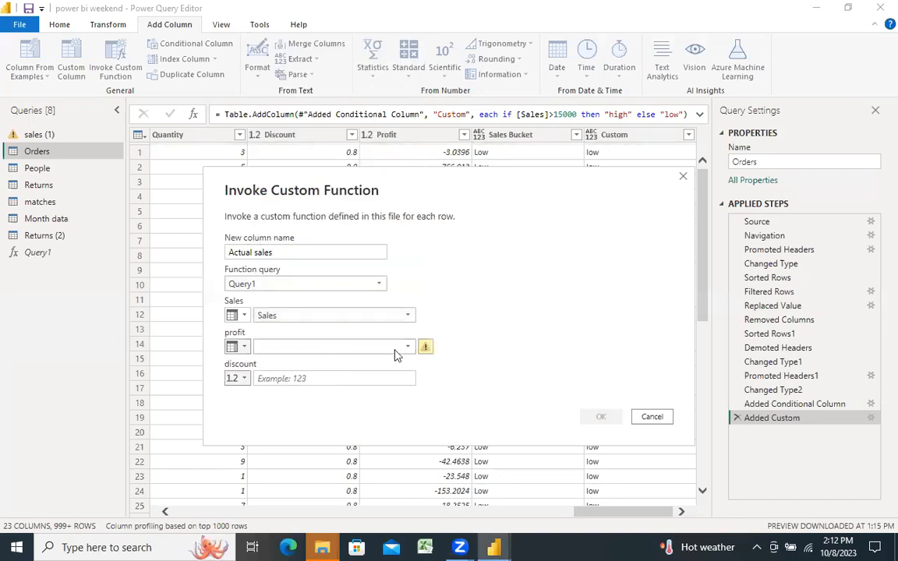
{"action": "left_click", "coordinate": [407, 349]}
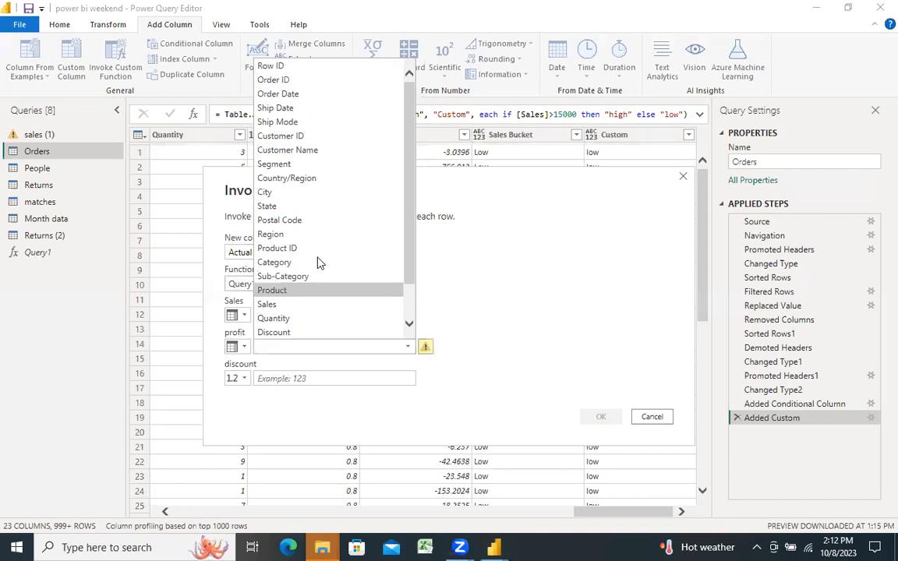
{"action": "left_click_drag", "start_coordinate": [408, 241], "coordinate": [409, 278]}
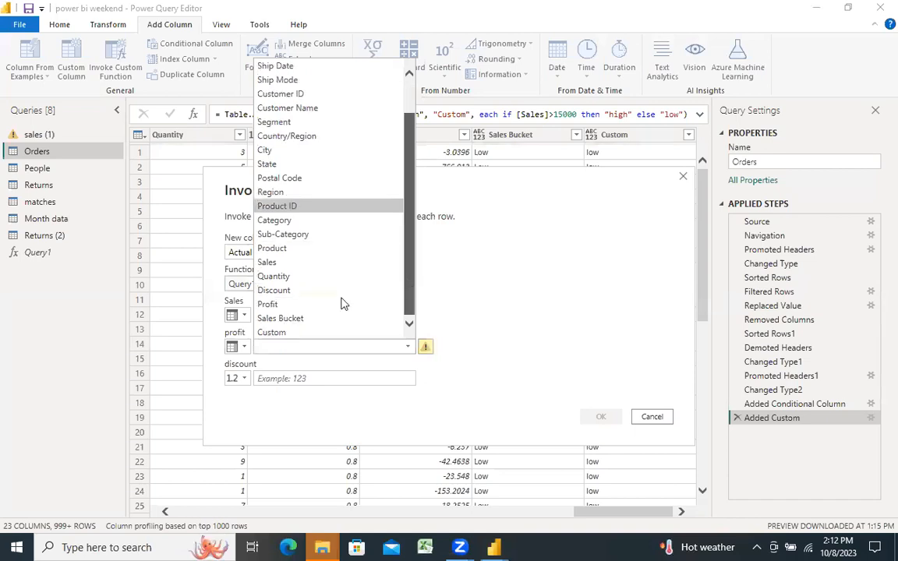
{"action": "left_click", "coordinate": [341, 305]}
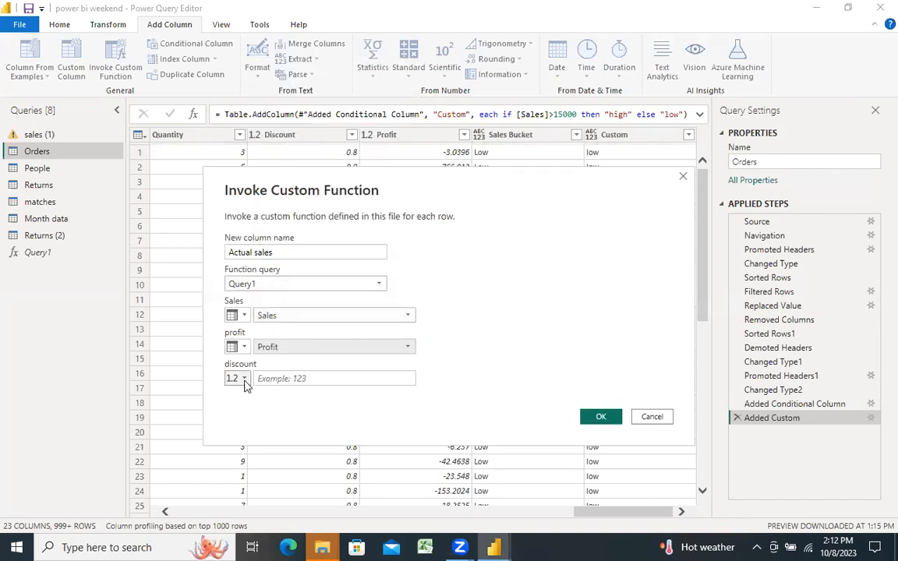
{"action": "left_click", "coordinate": [238, 378]}
{"action": "left_click", "coordinate": [261, 408]}
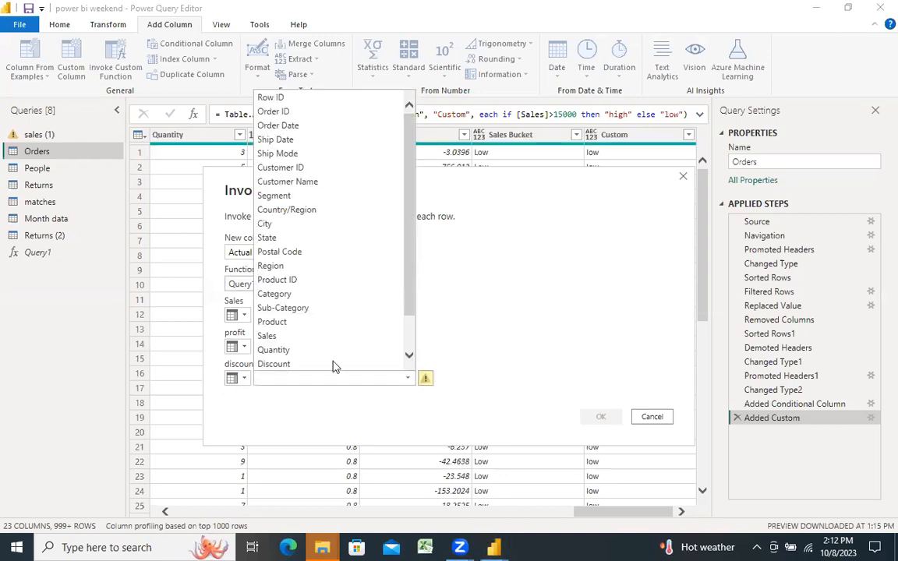
{"action": "left_click", "coordinate": [331, 365]}
{"action": "left_click", "coordinate": [599, 416]}
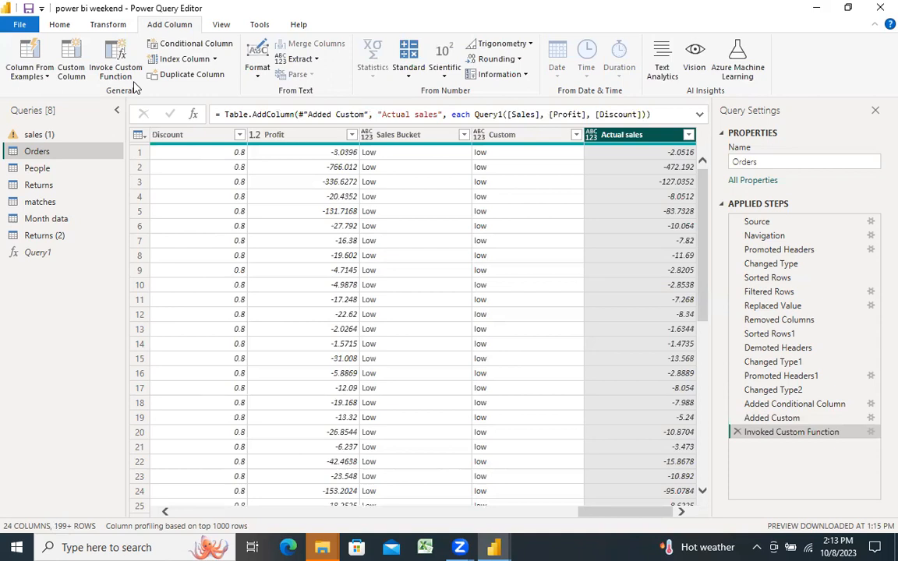
Step: Review the formula of the Query1 function and return to the Orders query
{"action": "left_click", "coordinate": [49, 252]}
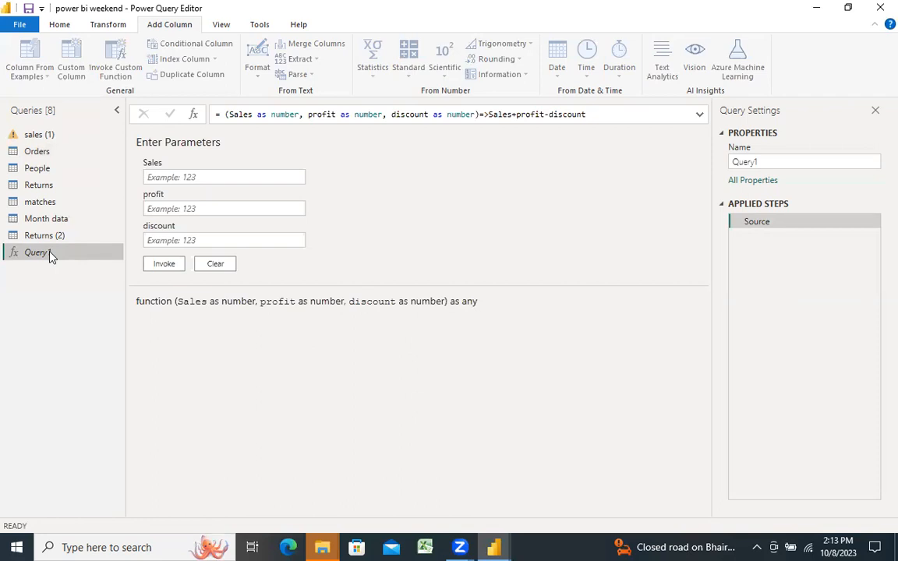
{"action": "left_click", "coordinate": [593, 117]}
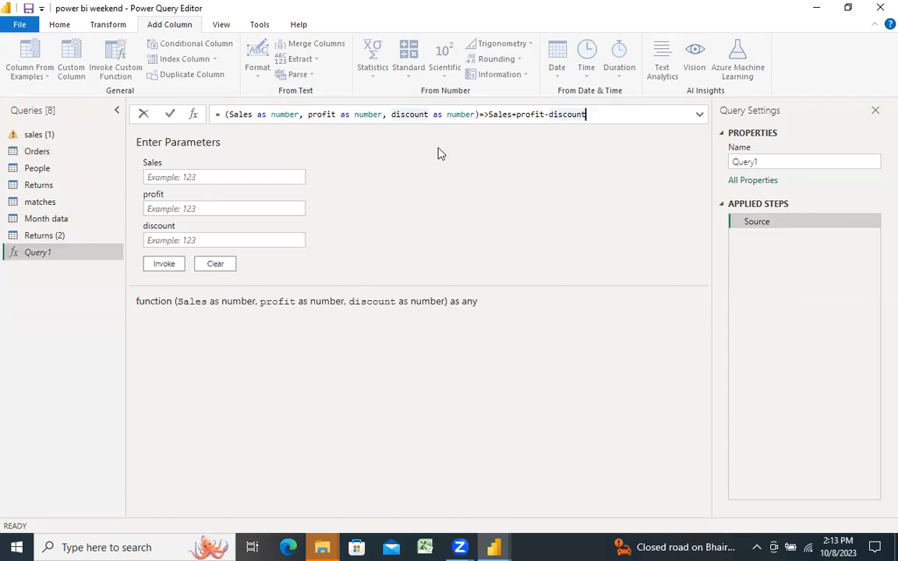
{"action": "left_click", "coordinate": [580, 115]}
{"action": "left_click", "coordinate": [45, 157]}
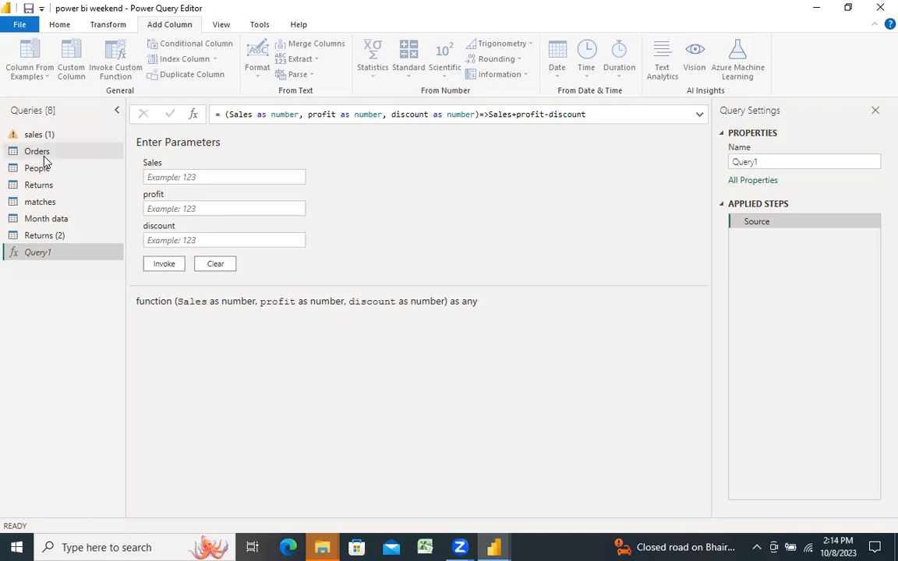
{"action": "left_click", "coordinate": [45, 154]}
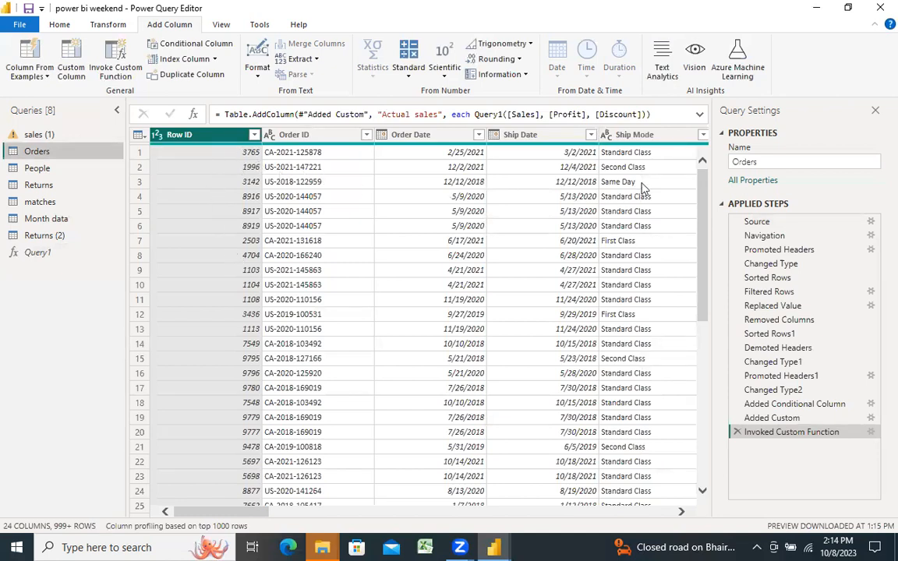
Step: Add an index column starting from 1 to the Orders table and duplicate that Index column
{"action": "left_click", "coordinate": [214, 59]}
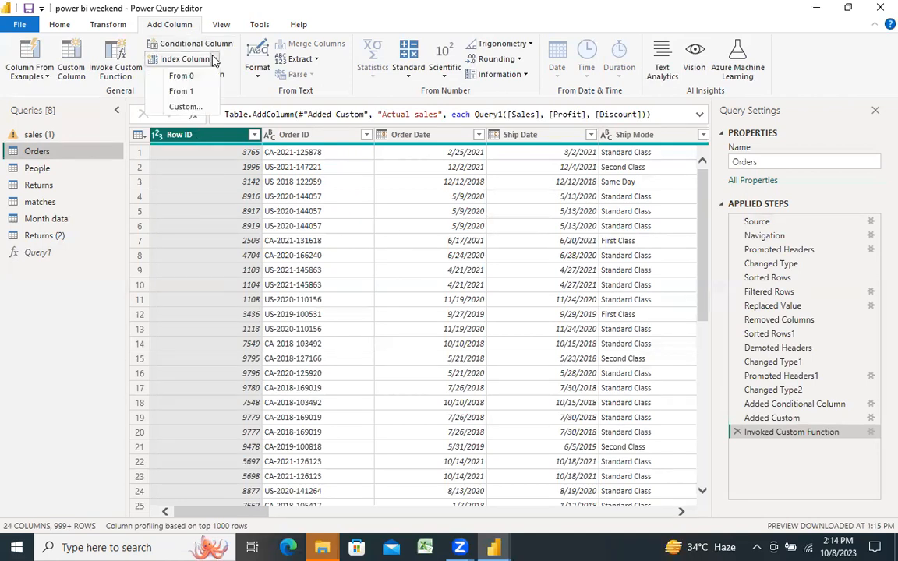
{"action": "left_click", "coordinate": [198, 94]}
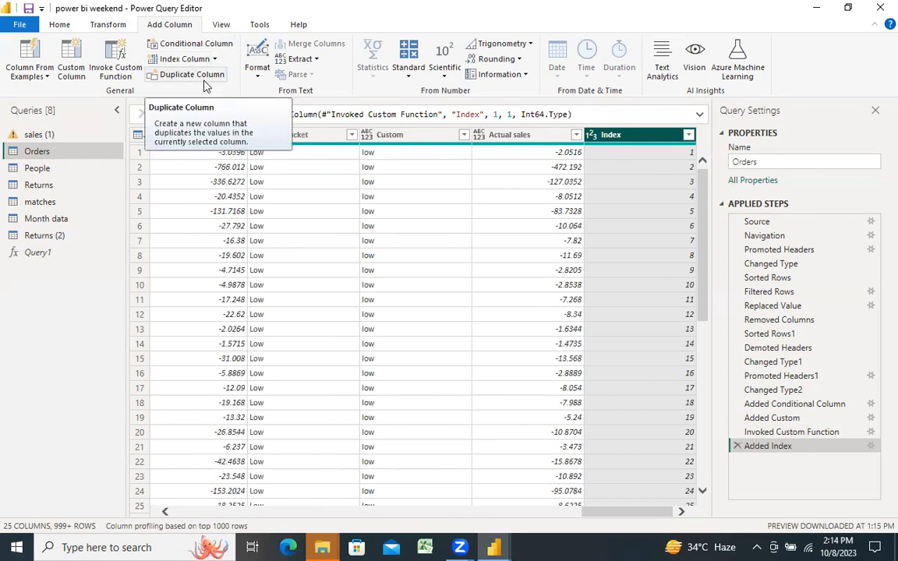
{"action": "left_click", "coordinate": [205, 81]}
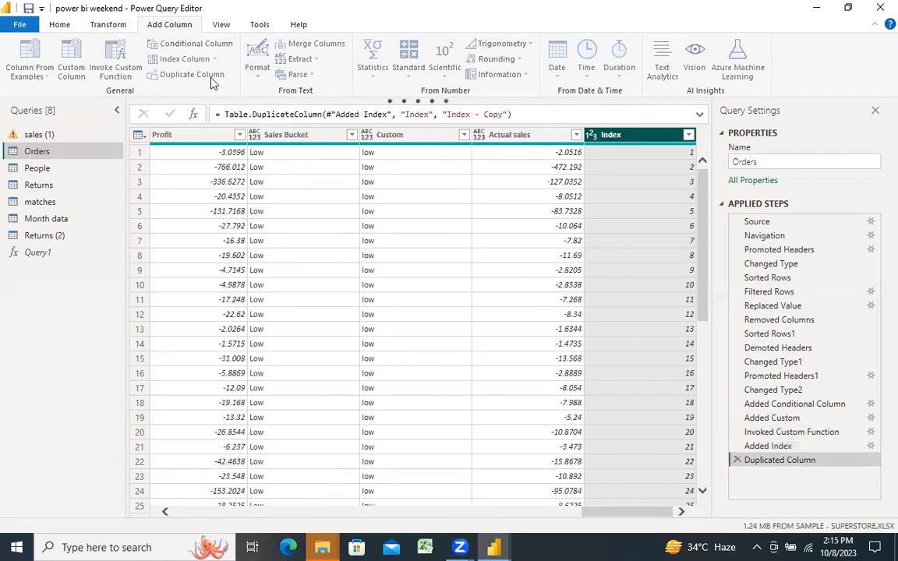
{"action": "left_click", "coordinate": [516, 139]}
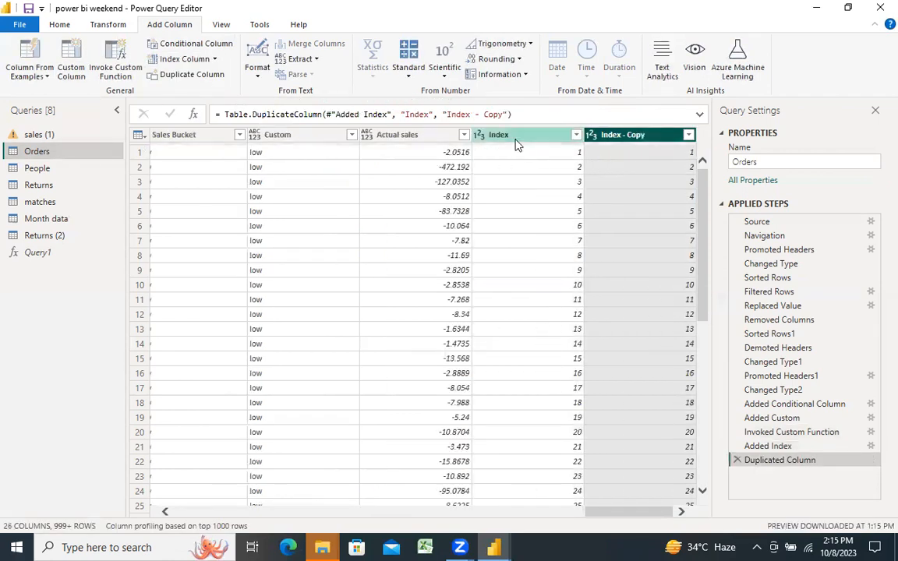
{"action": "right_click", "coordinate": [516, 145]}
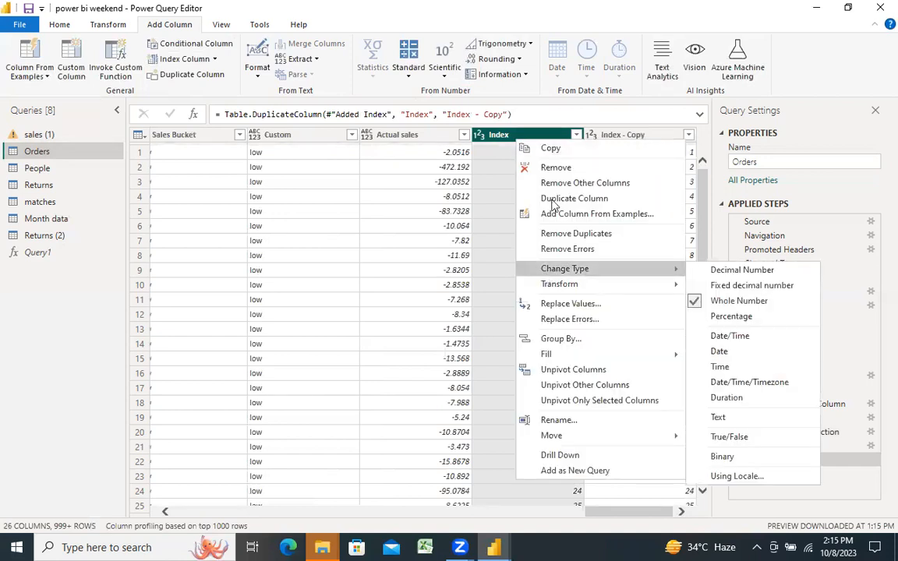
{"action": "left_click", "coordinate": [502, 138]}
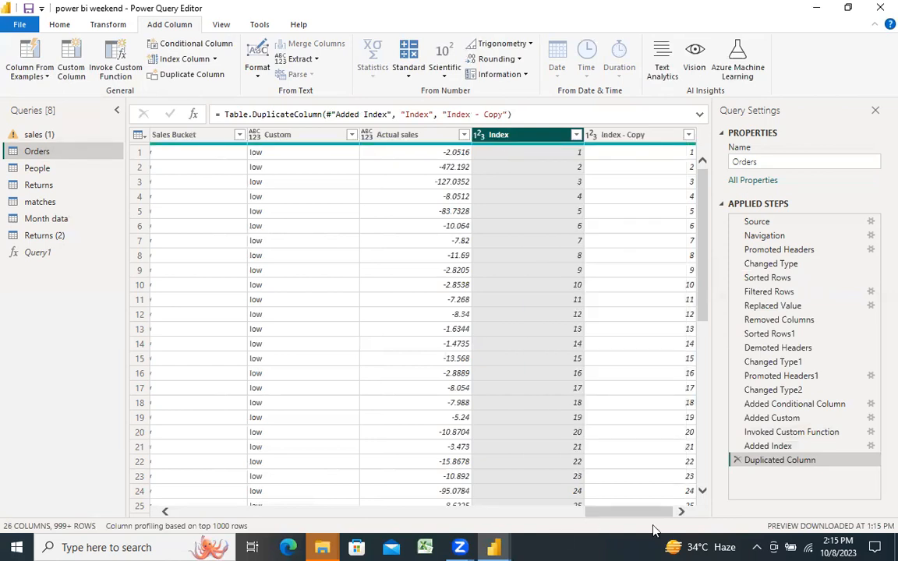
Step: Start a column from examples based only on the selected Order ID column
{"action": "left_click_drag", "start_coordinate": [623, 514], "coordinate": [305, 514]}
{"action": "left_click_drag", "start_coordinate": [187, 517], "coordinate": [196, 483]}
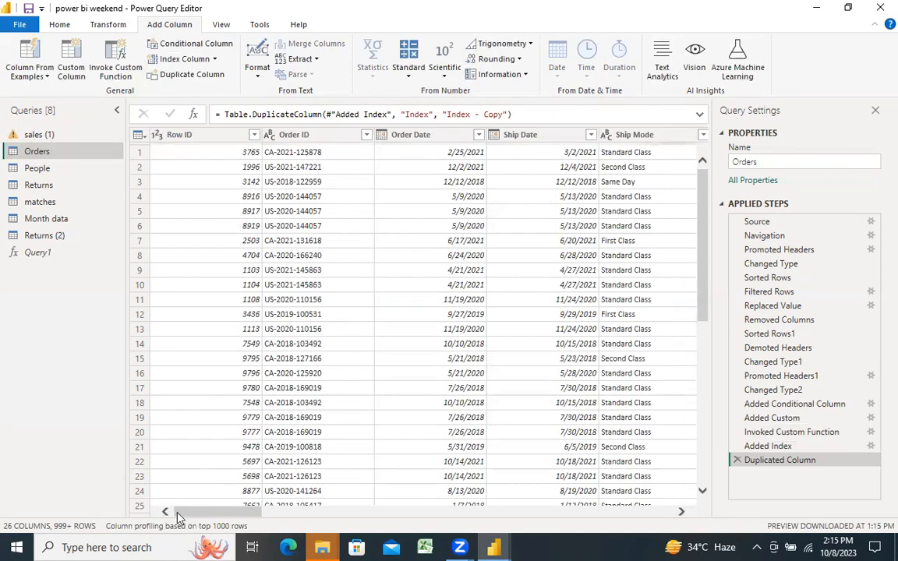
{"action": "scroll", "coordinate": [186, 512], "scroll_direction": "right", "scroll_amount": 1}
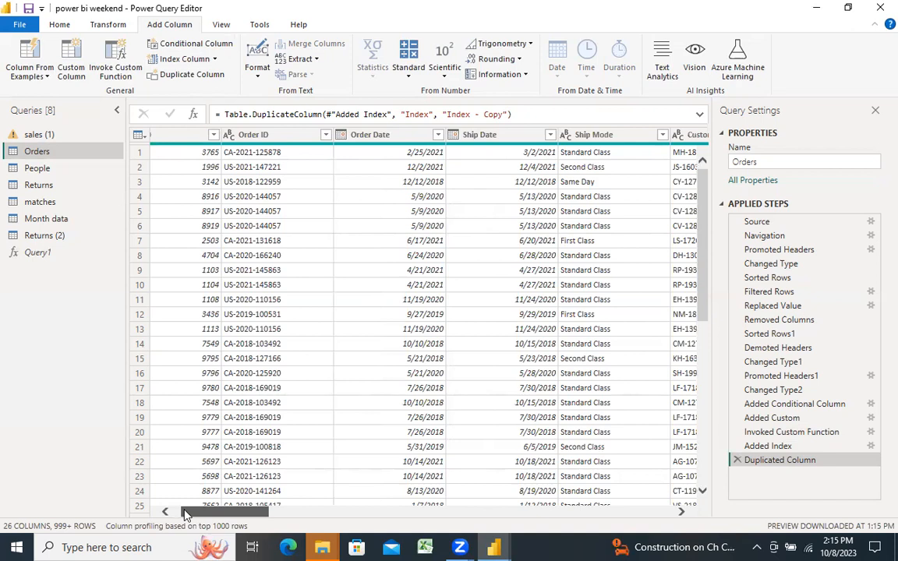
{"action": "scroll", "coordinate": [185, 513], "scroll_direction": "left", "scroll_amount": 1}
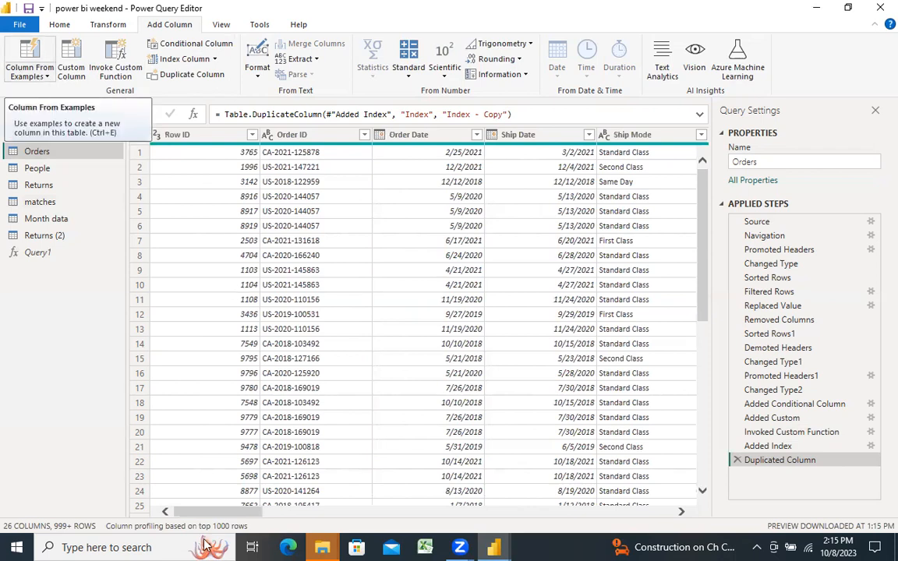
{"action": "left_click_drag", "start_coordinate": [238, 513], "coordinate": [217, 505]}
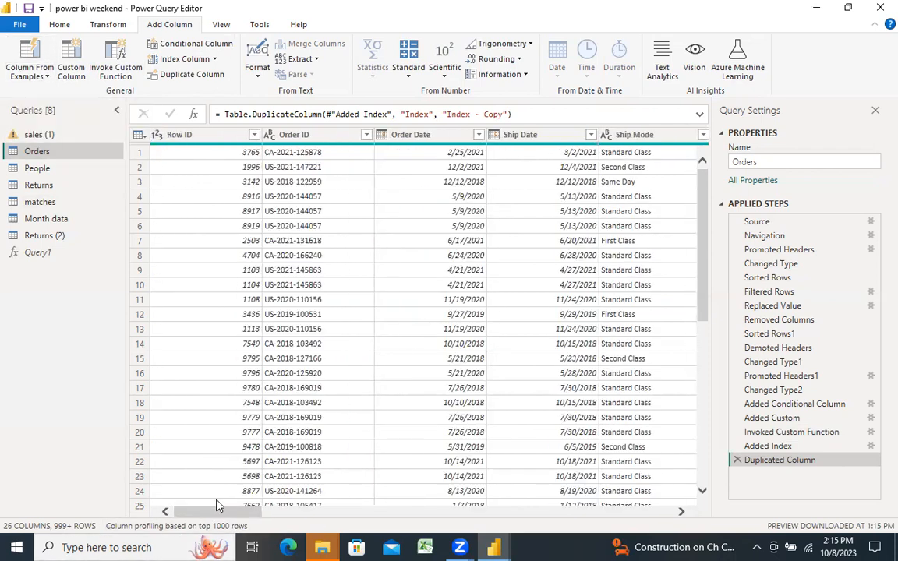
{"action": "left_click", "coordinate": [36, 75]}
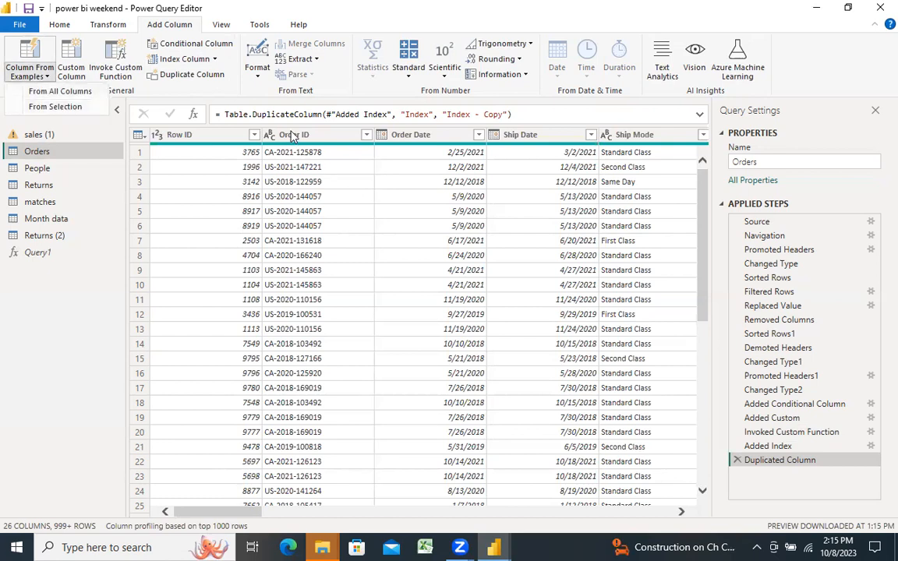
{"action": "left_click", "coordinate": [292, 136]}
{"action": "left_click", "coordinate": [45, 78]}
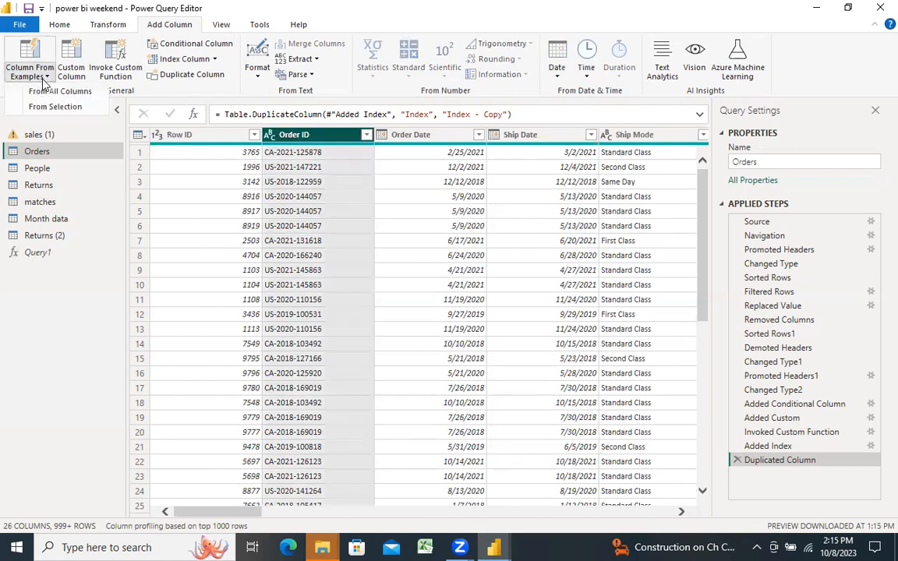
{"action": "left_click", "coordinate": [46, 106]}
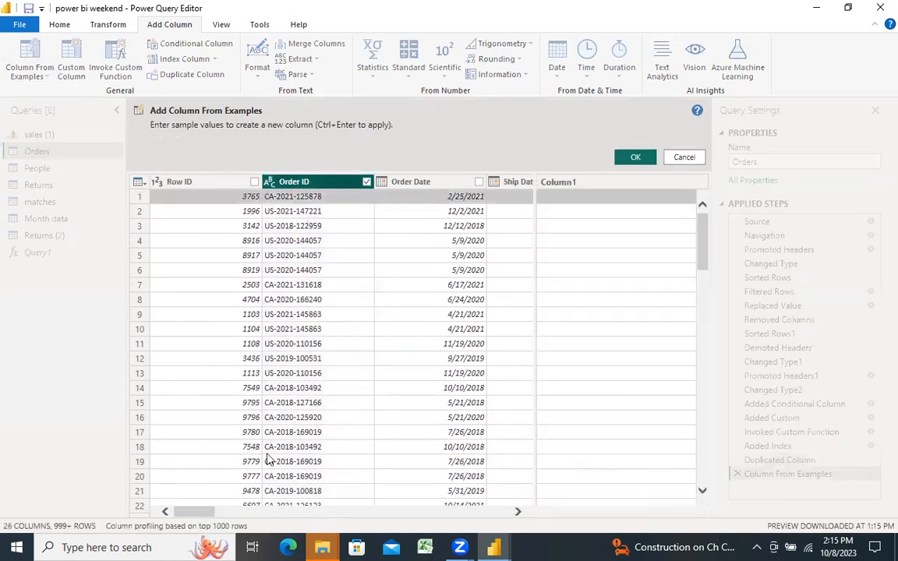
Step: Keep Order ID as the source column and enter 2021 as the first row's sample value to extract the year
{"action": "left_click_drag", "start_coordinate": [194, 515], "coordinate": [154, 475]}
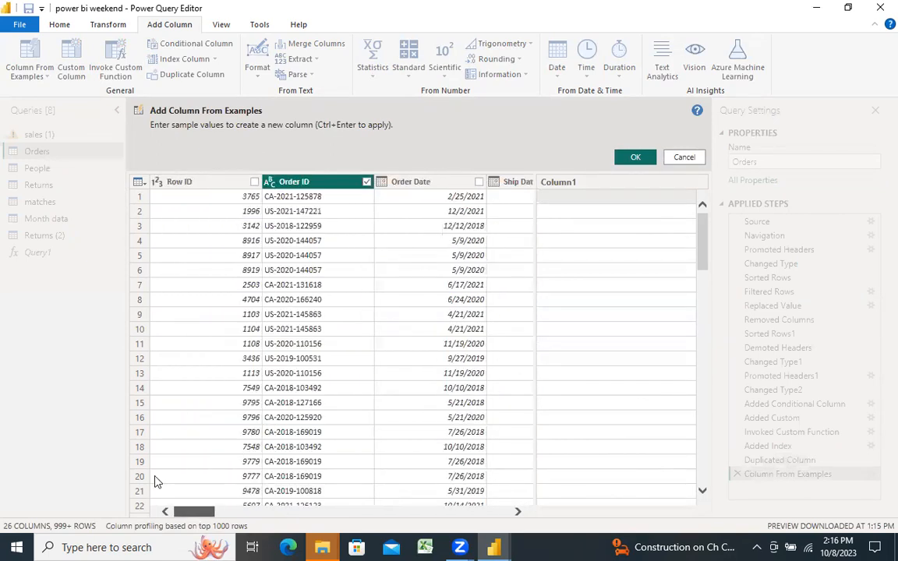
{"action": "left_click", "coordinate": [366, 182]}
{"action": "left_click", "coordinate": [366, 183]}
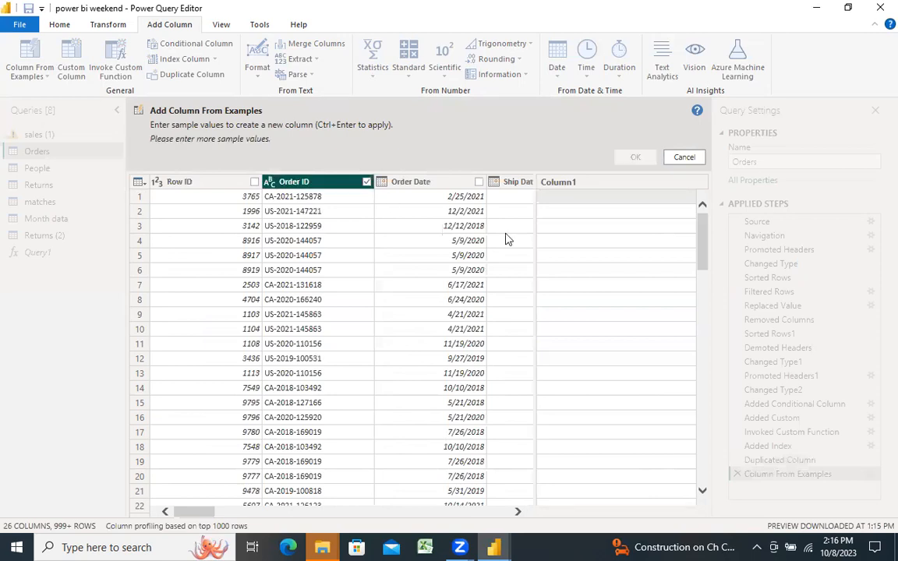
{"action": "left_click", "coordinate": [573, 200]}
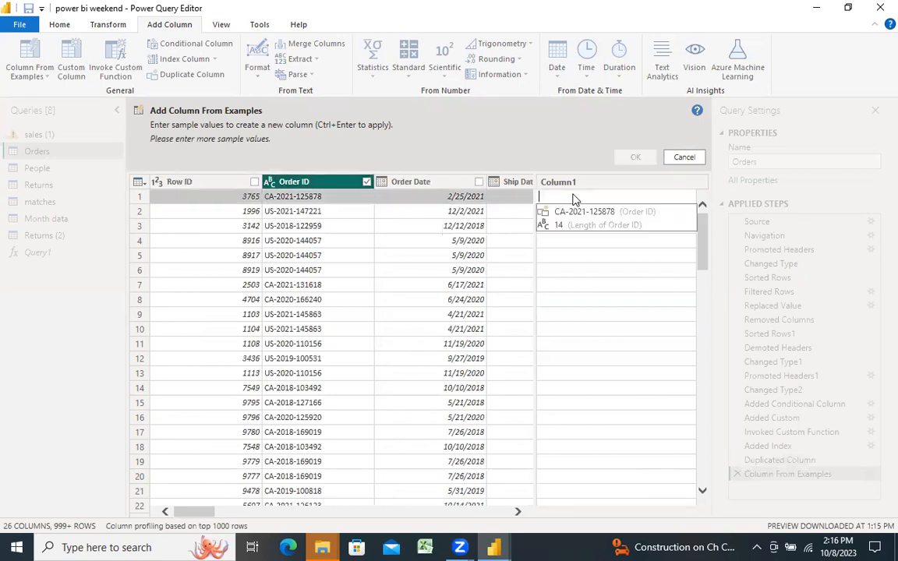
{"action": "type", "text": "2021"}
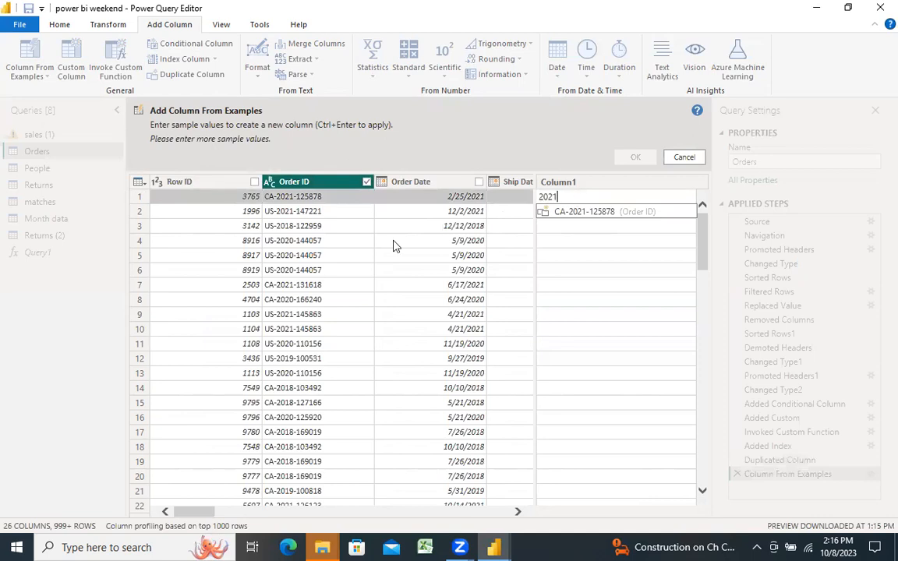
{"action": "left_click", "coordinate": [288, 214]}
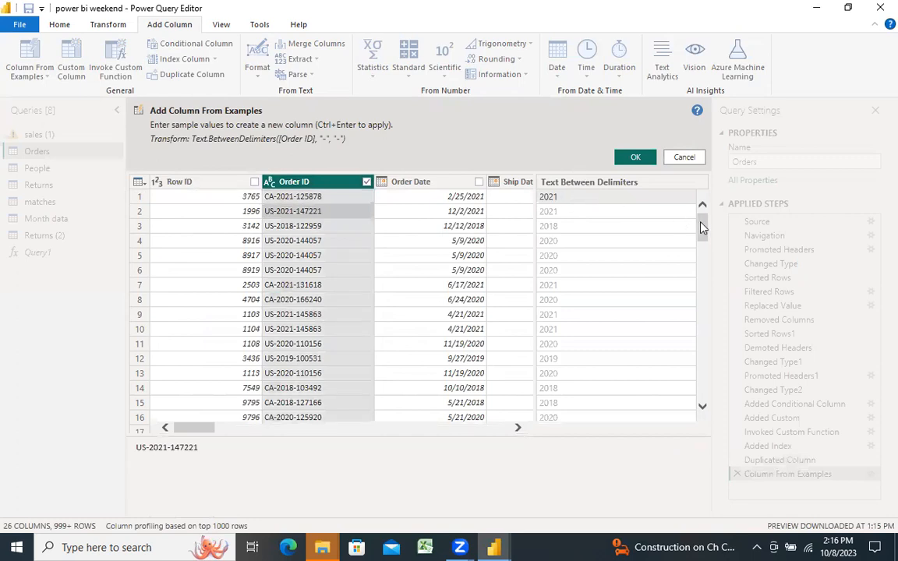
Step: Accept 2021 and 2018 as sample values for the second and third rows and add the year column to the Orders table
{"action": "left_click_drag", "start_coordinate": [702, 227], "coordinate": [701, 156]}
{"action": "left_click", "coordinate": [560, 212]}
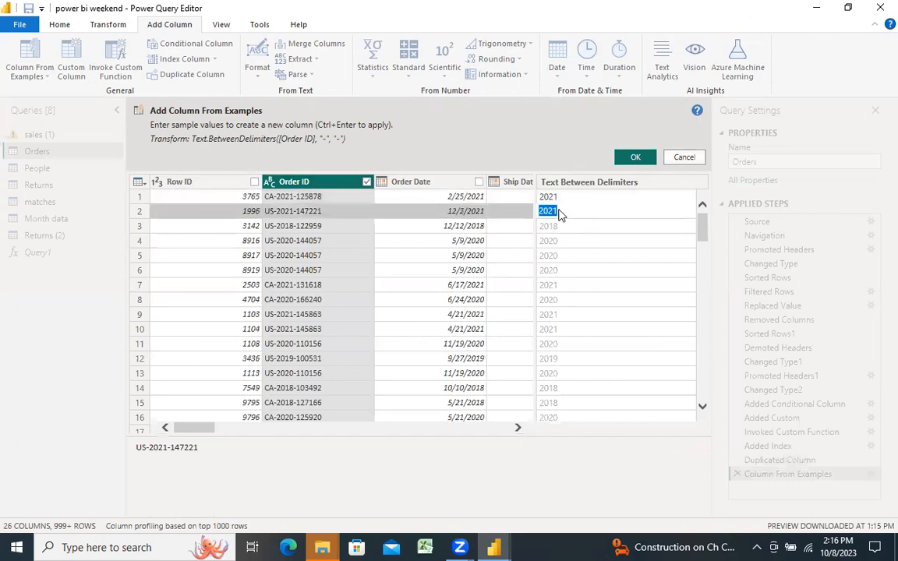
{"action": "left_click", "coordinate": [559, 227]}
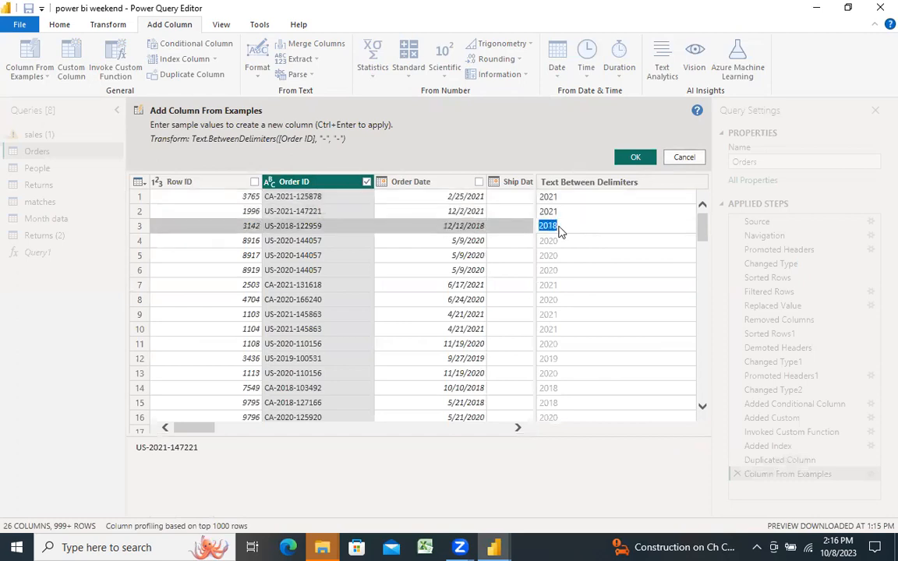
{"action": "left_click", "coordinate": [552, 199]}
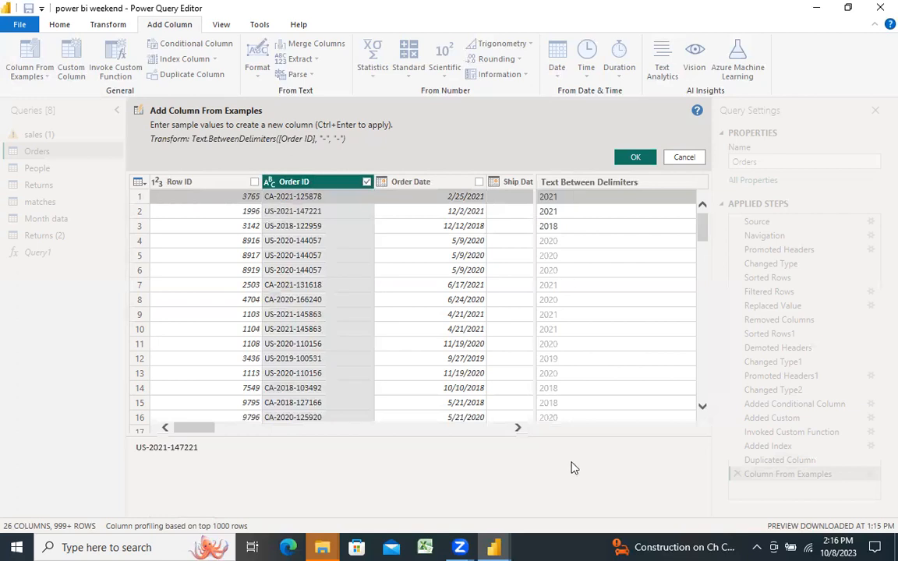
{"action": "left_click", "coordinate": [634, 157]}
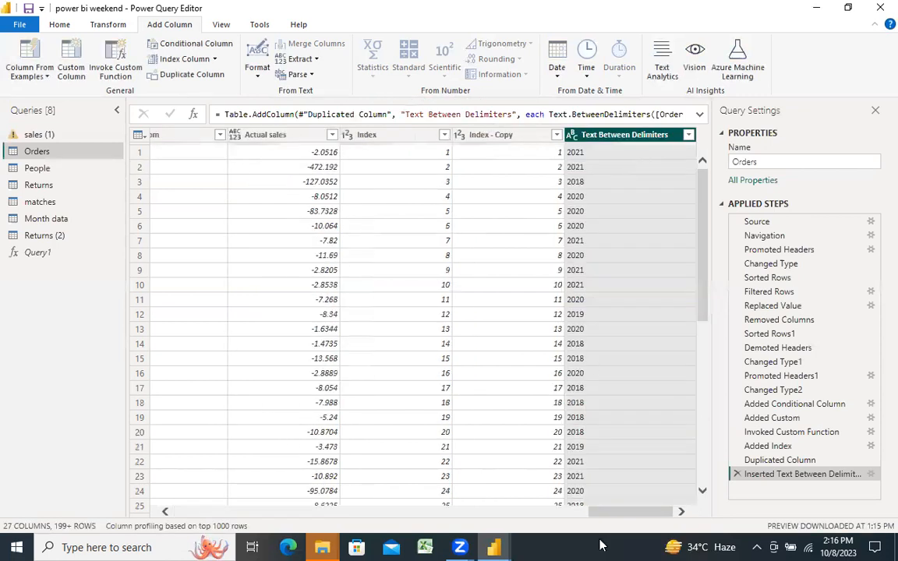
{"action": "left_click_drag", "start_coordinate": [608, 514], "coordinate": [185, 489]}
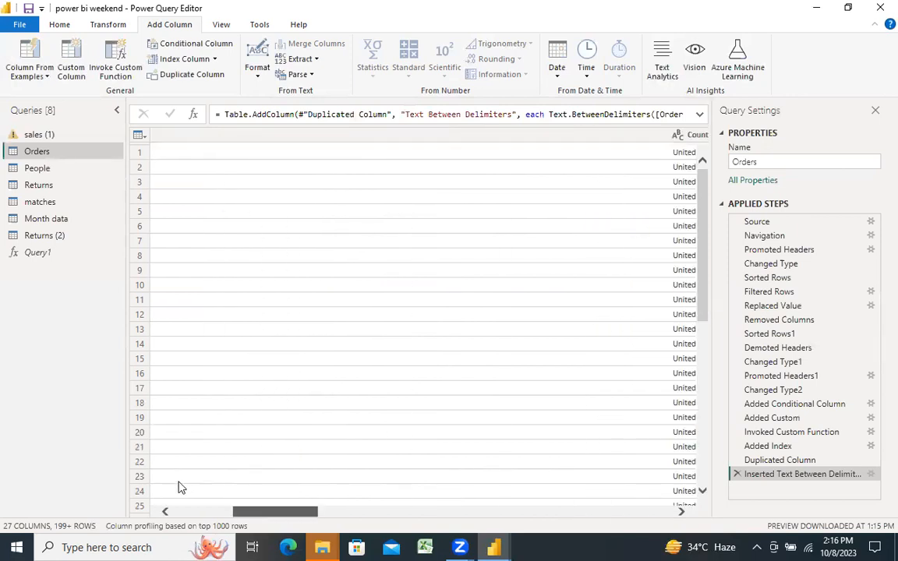
{"action": "left_click_drag", "start_coordinate": [205, 509], "coordinate": [196, 508]}
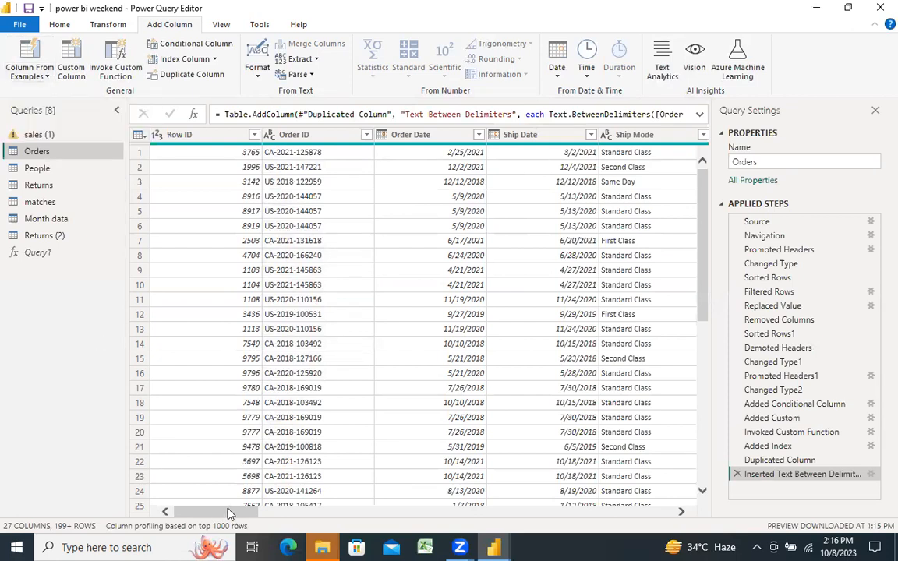
{"action": "scroll", "coordinate": [228, 514], "scroll_direction": "right", "scroll_amount": 3}
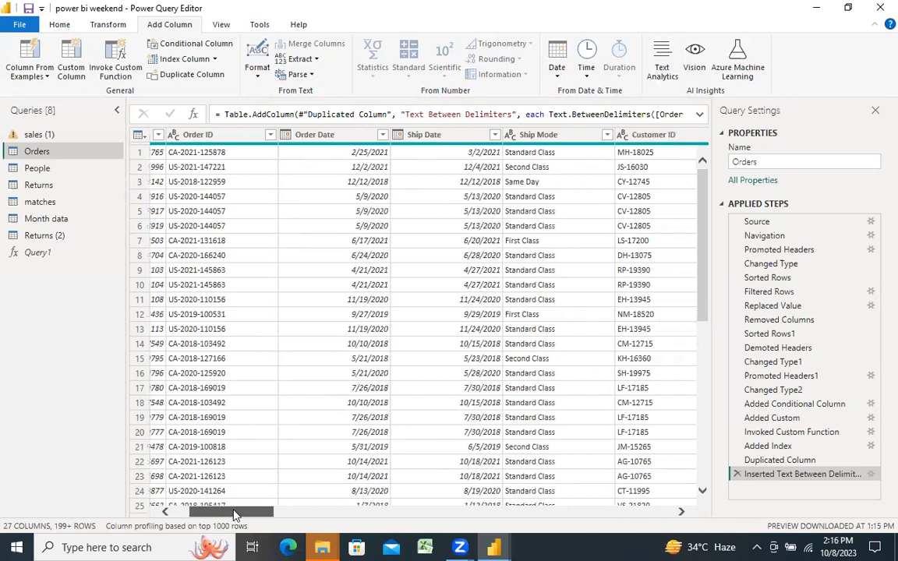
{"action": "left_click", "coordinate": [315, 59]}
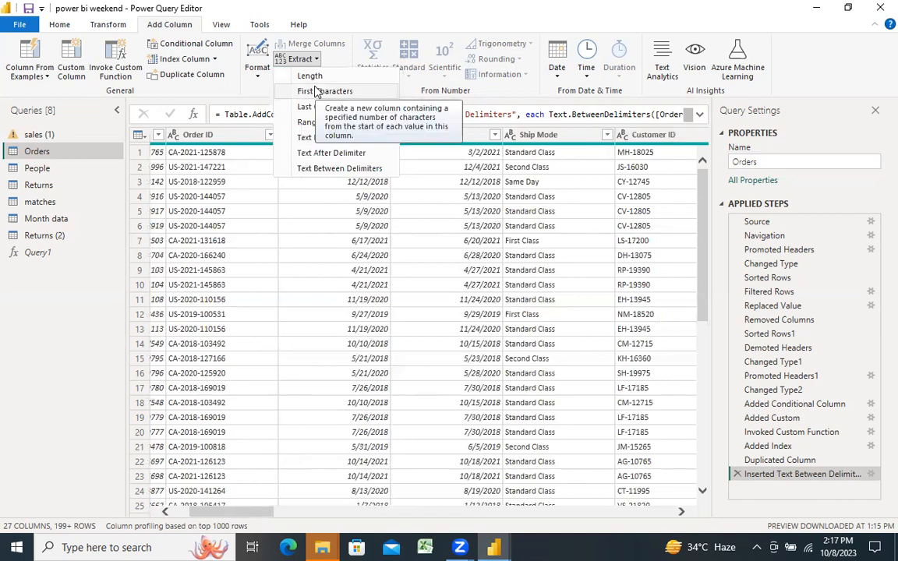
{"action": "left_click", "coordinate": [258, 93]}
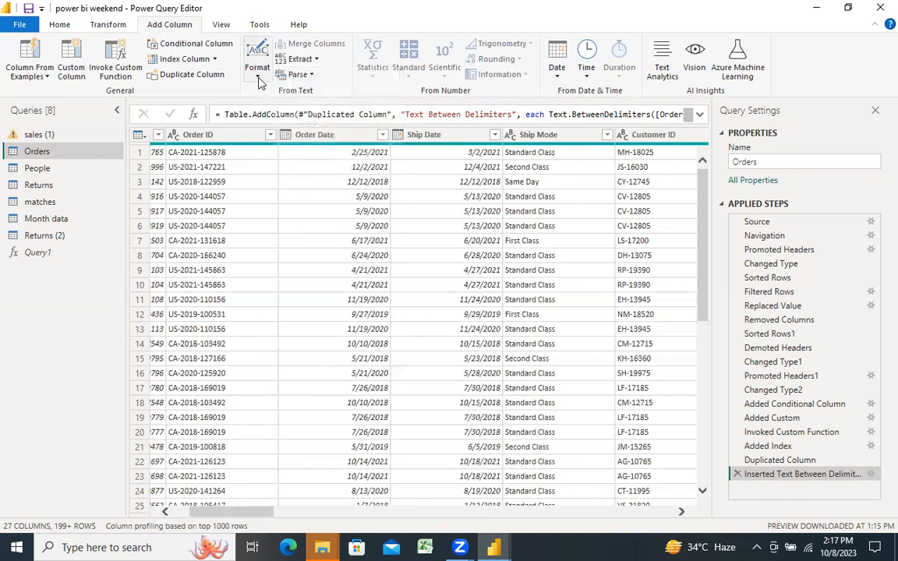
{"action": "left_click", "coordinate": [258, 78]}
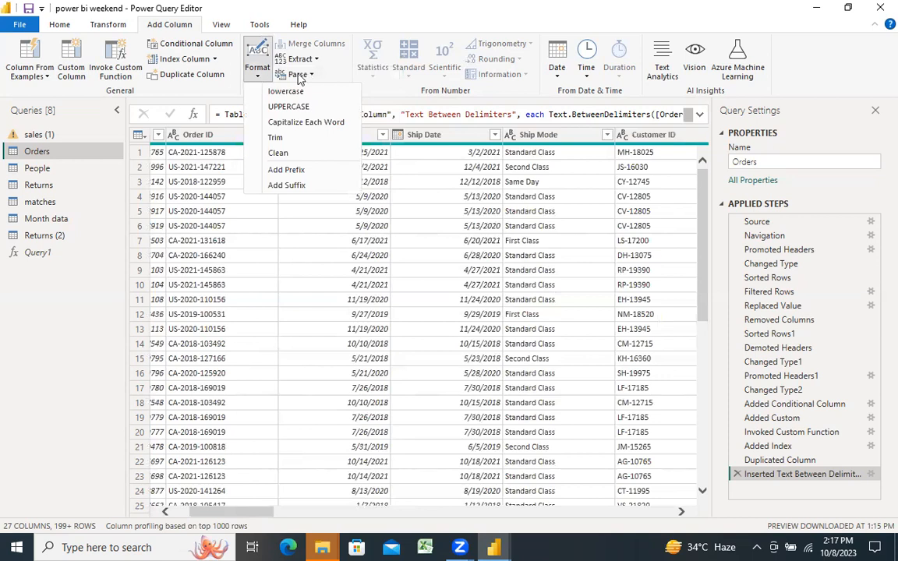
{"action": "key", "text": "Escape"}
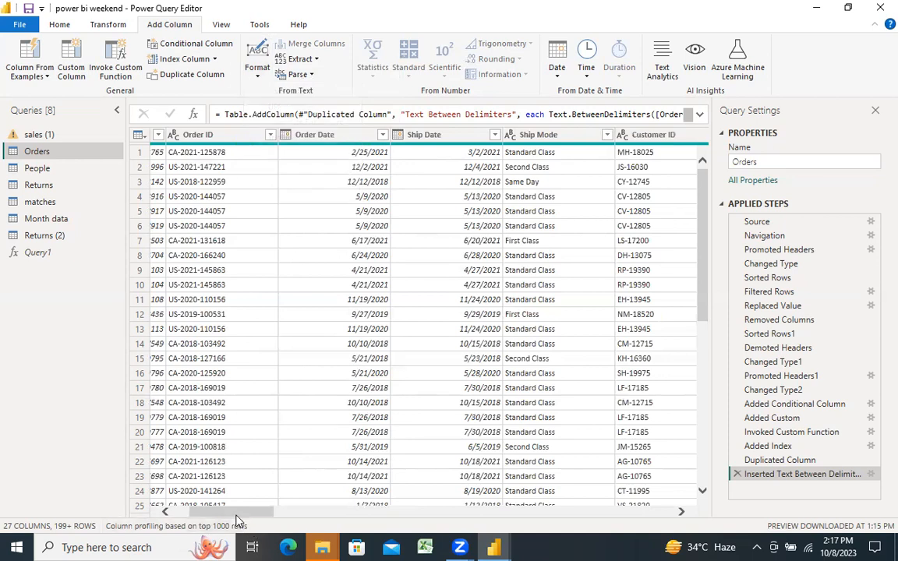
Step: Add a column from examples based only on Order ID, using CA as the first row's sample value to extract the prefix
{"action": "left_click_drag", "start_coordinate": [236, 515], "coordinate": [220, 515]}
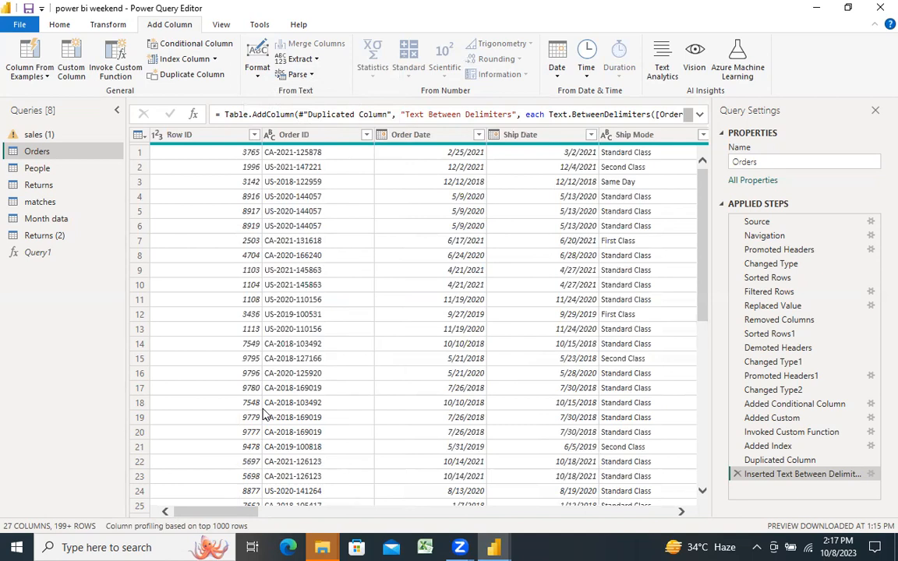
{"action": "left_click", "coordinate": [273, 134]}
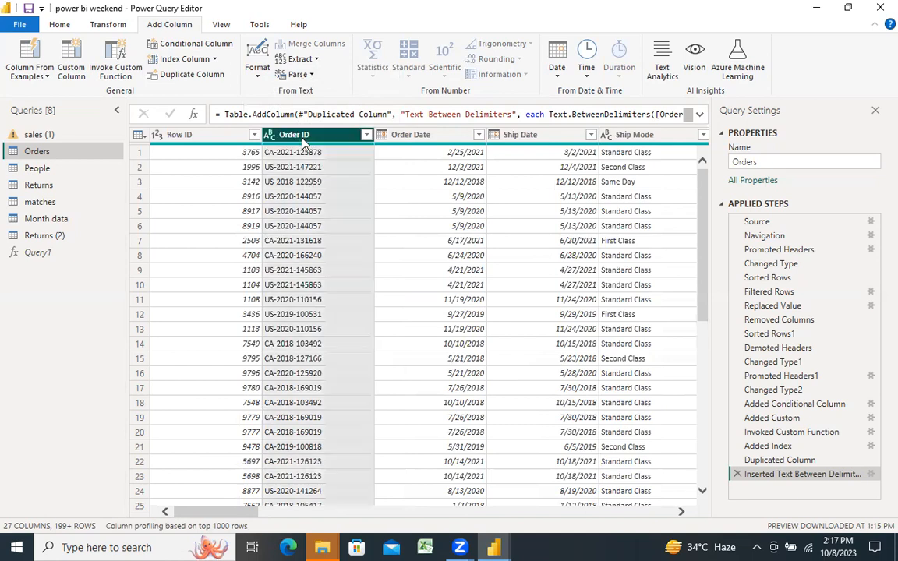
{"action": "left_click", "coordinate": [36, 79]}
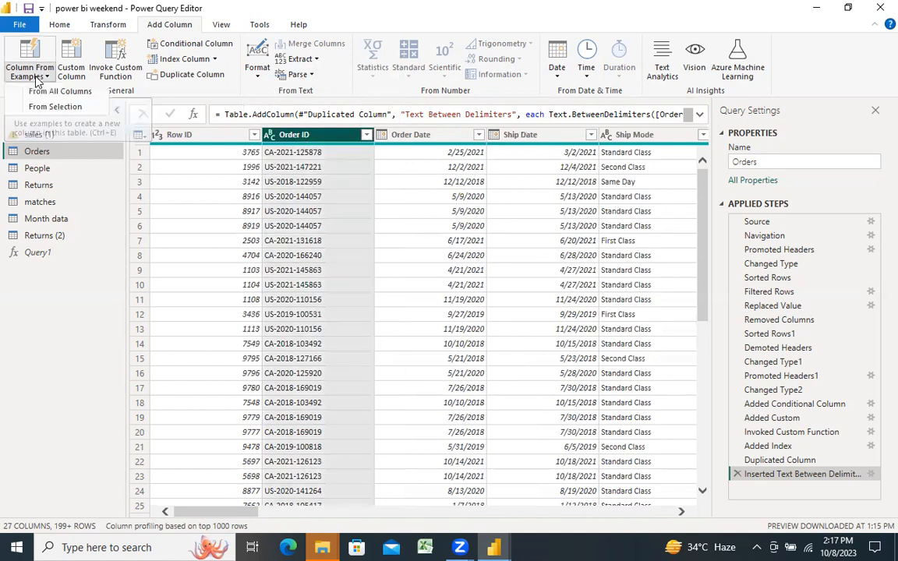
{"action": "left_click", "coordinate": [43, 107]}
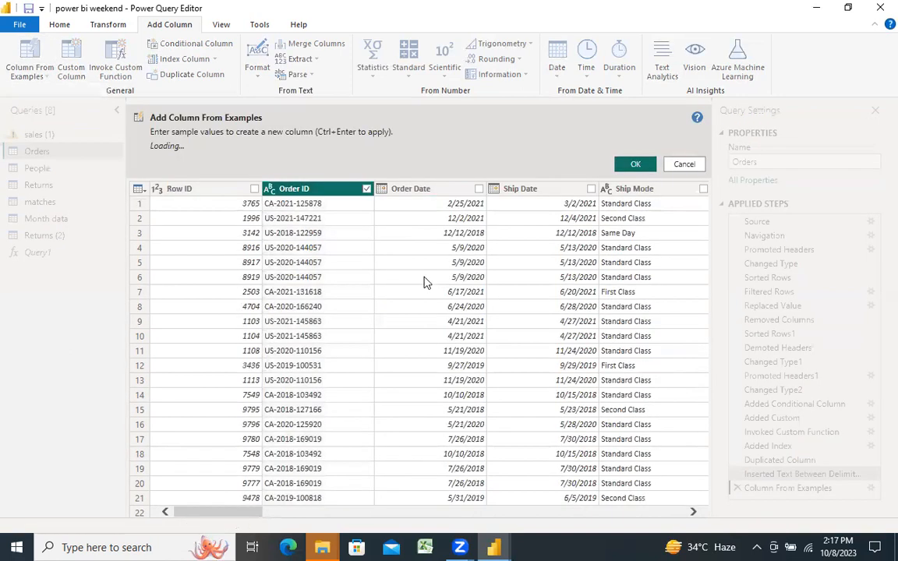
{"action": "left_click", "coordinate": [594, 200]}
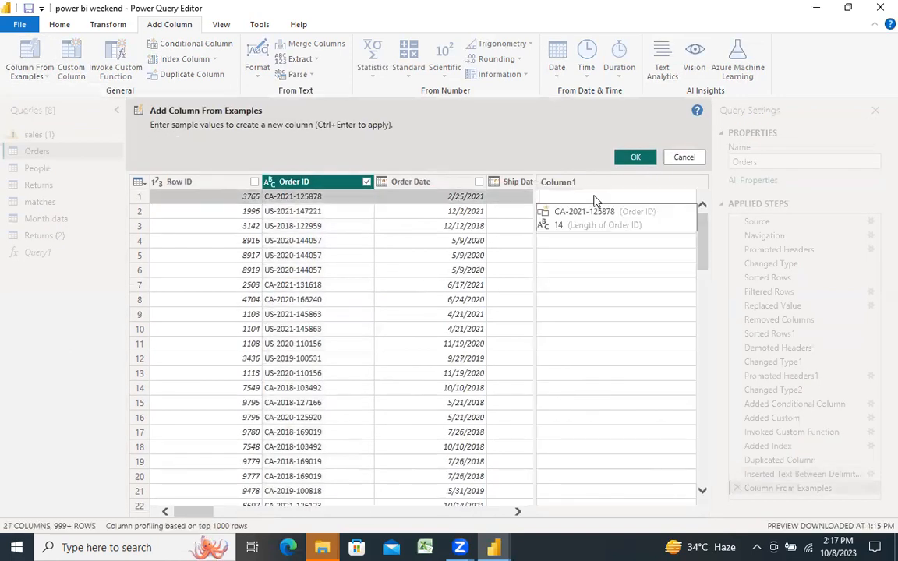
{"action": "type", "text": "CA"}
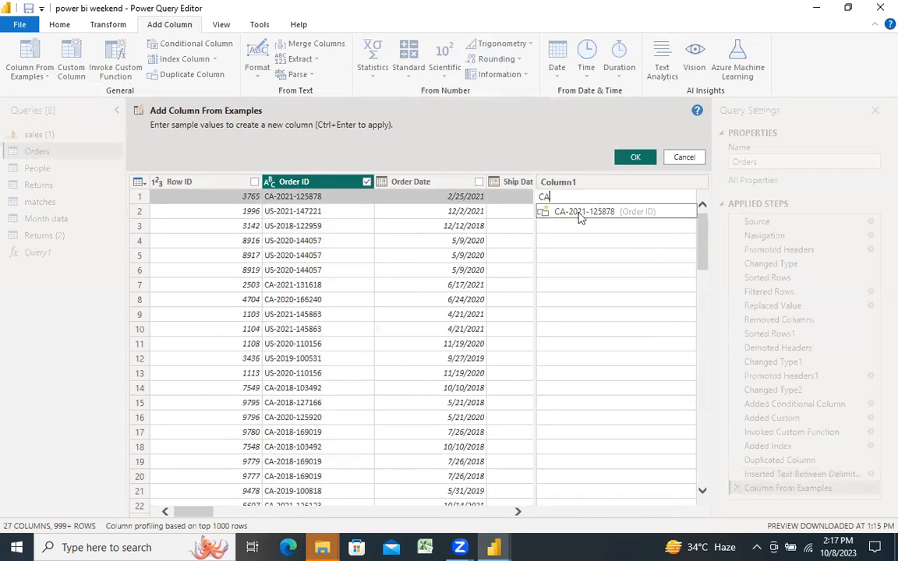
{"action": "left_click", "coordinate": [566, 284]}
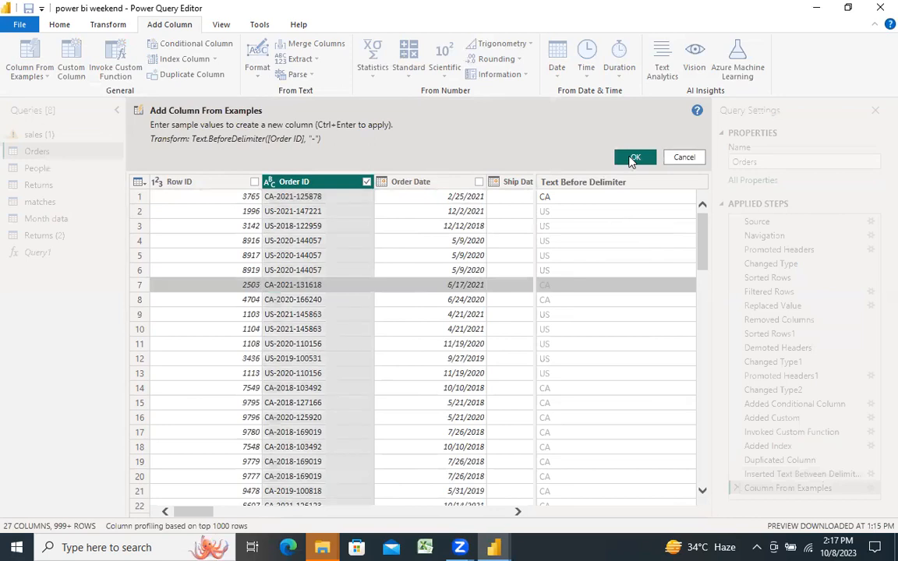
{"action": "left_click", "coordinate": [632, 158]}
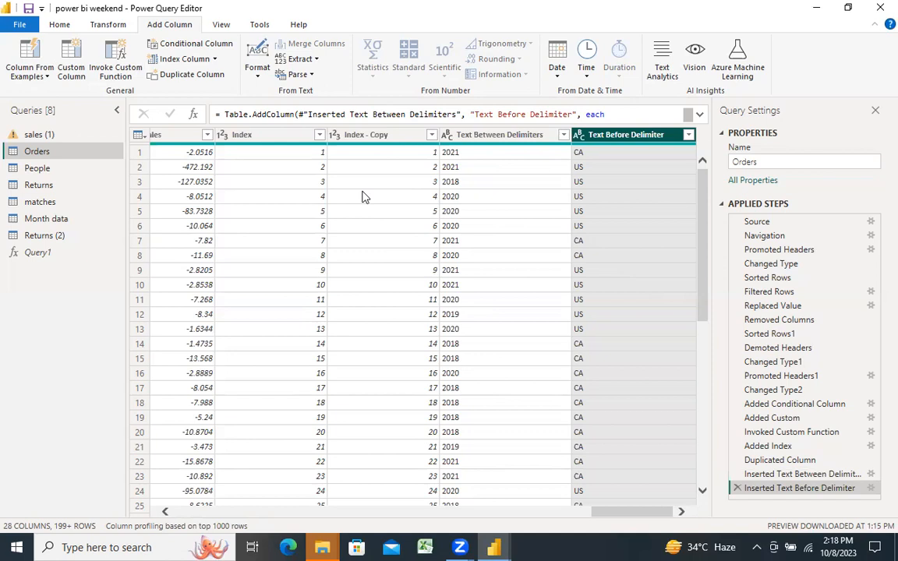
Step: Turn on column quality, column profile and column distribution in the data preview of the Orders table
{"action": "left_click", "coordinate": [212, 28]}
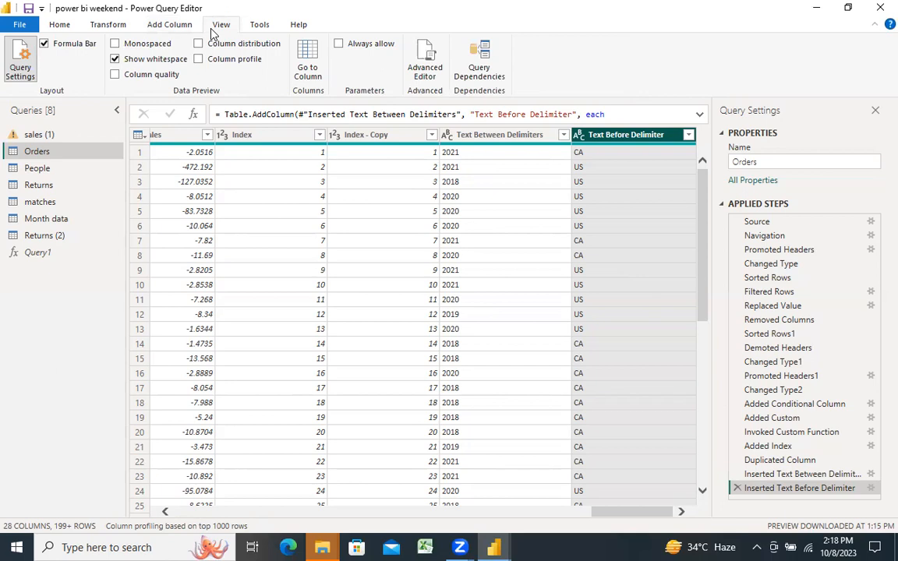
{"action": "left_click", "coordinate": [115, 75]}
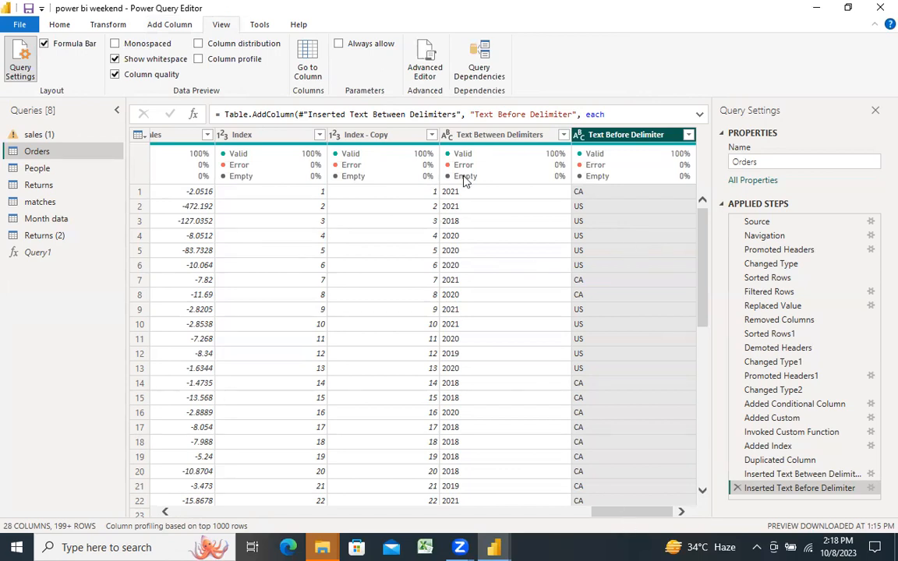
{"action": "mouse_move", "coordinate": [487, 181]}
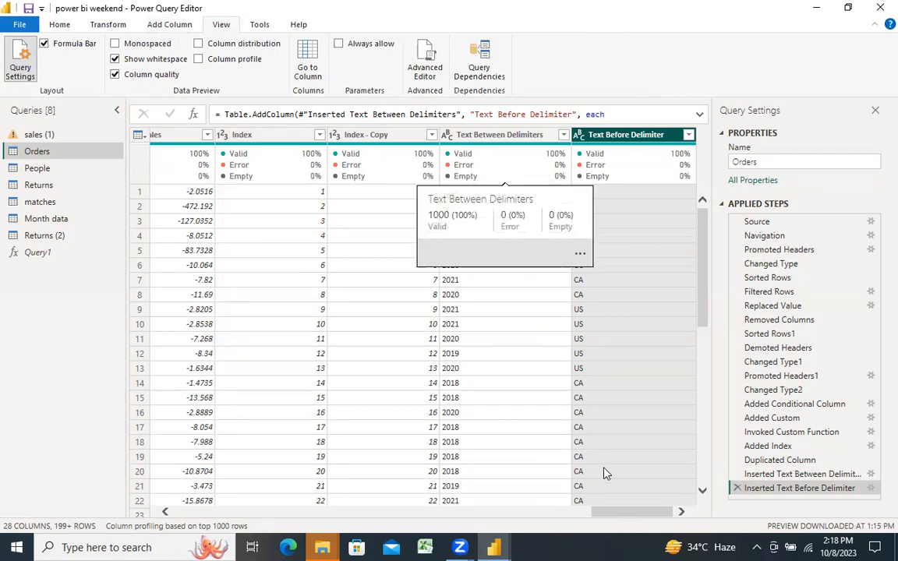
{"action": "left_click_drag", "start_coordinate": [614, 515], "coordinate": [169, 463]}
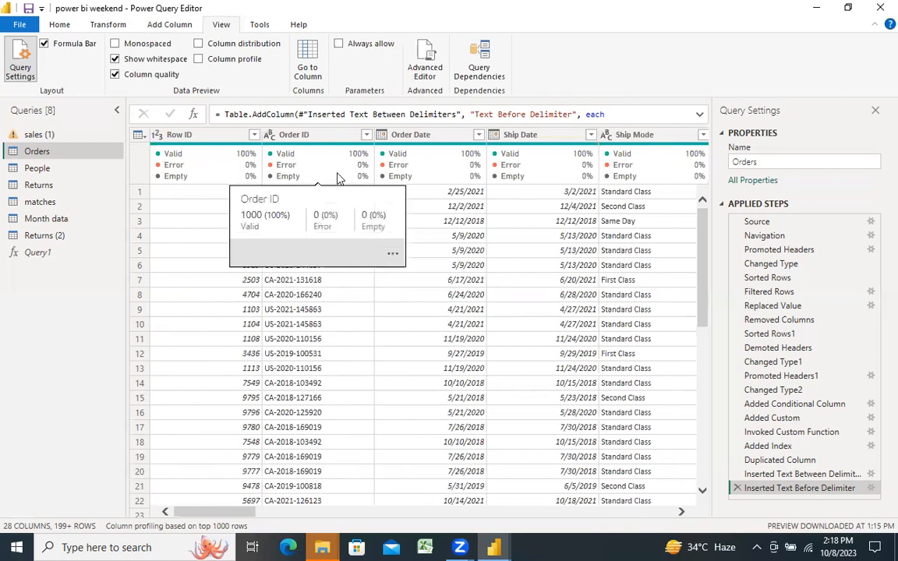
{"action": "left_click", "coordinate": [198, 60]}
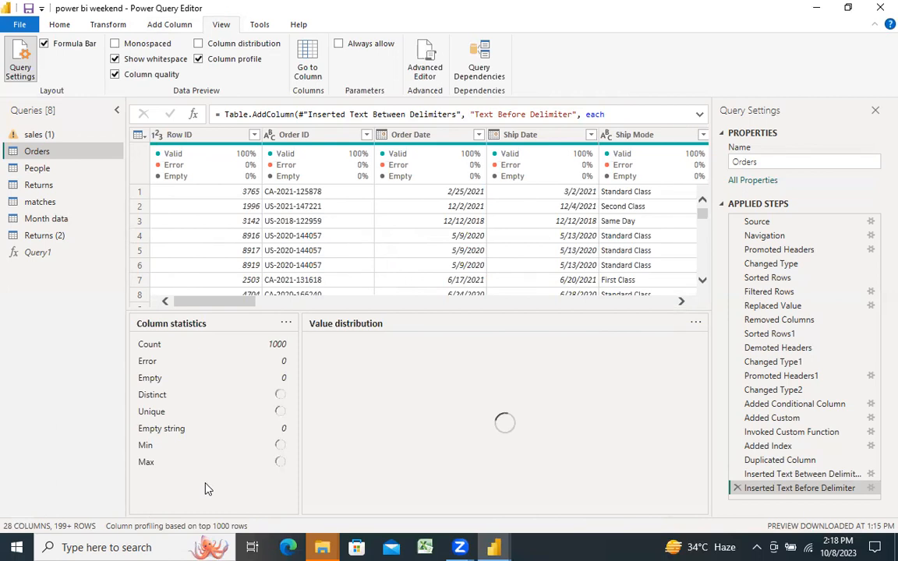
{"action": "left_click", "coordinate": [197, 44]}
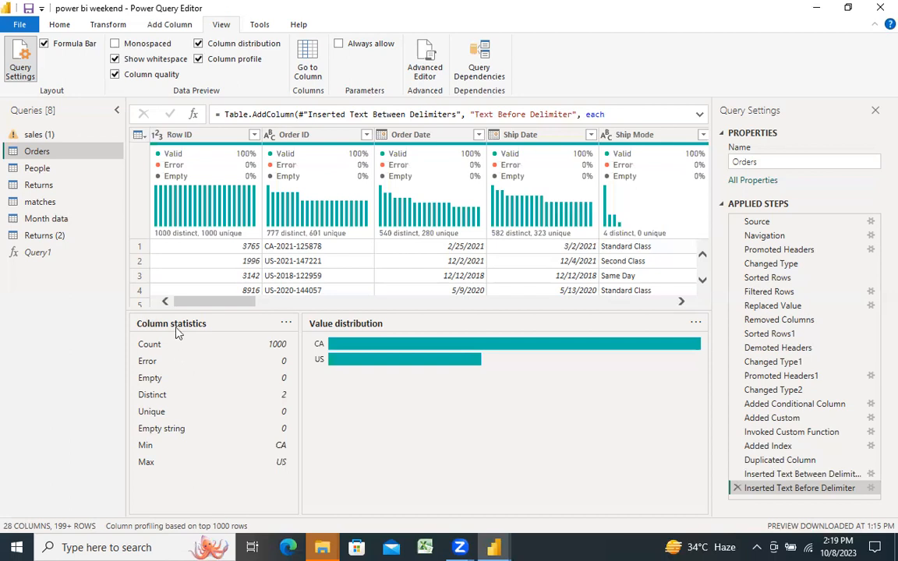
Step: Examine the Row ID column's statistics and value distribution, and compare its distinct and unique counts with those of Order ID
{"action": "left_click_drag", "start_coordinate": [216, 305], "coordinate": [176, 256]}
{"action": "left_click", "coordinate": [184, 134]}
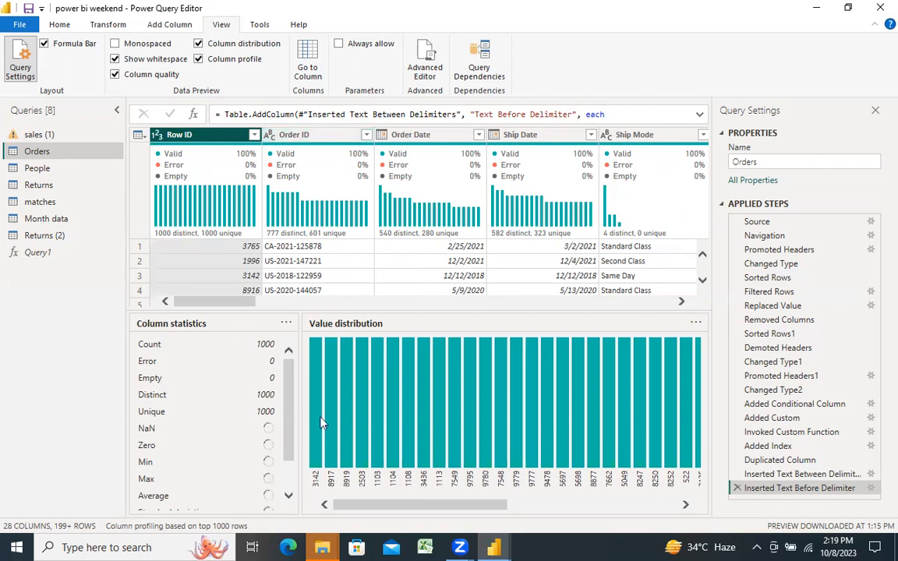
{"action": "mouse_move", "coordinate": [322, 423]}
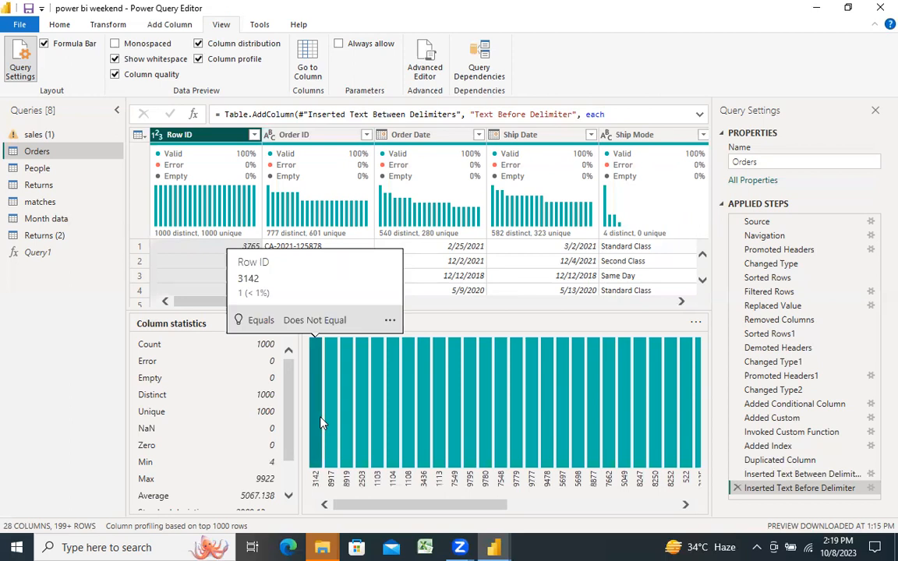
{"action": "left_click_drag", "start_coordinate": [287, 440], "coordinate": [288, 462]}
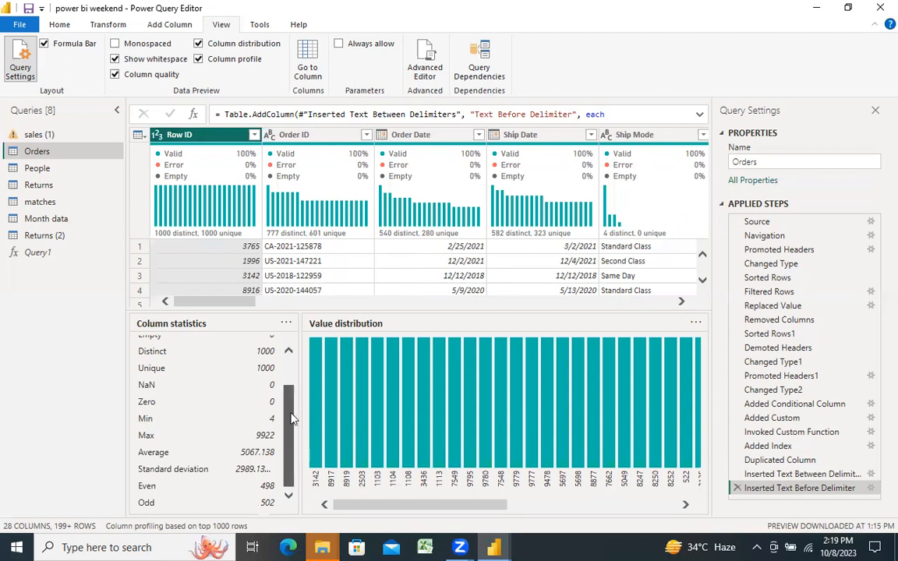
{"action": "scroll", "coordinate": [293, 417], "scroll_direction": "up", "scroll_amount": 2}
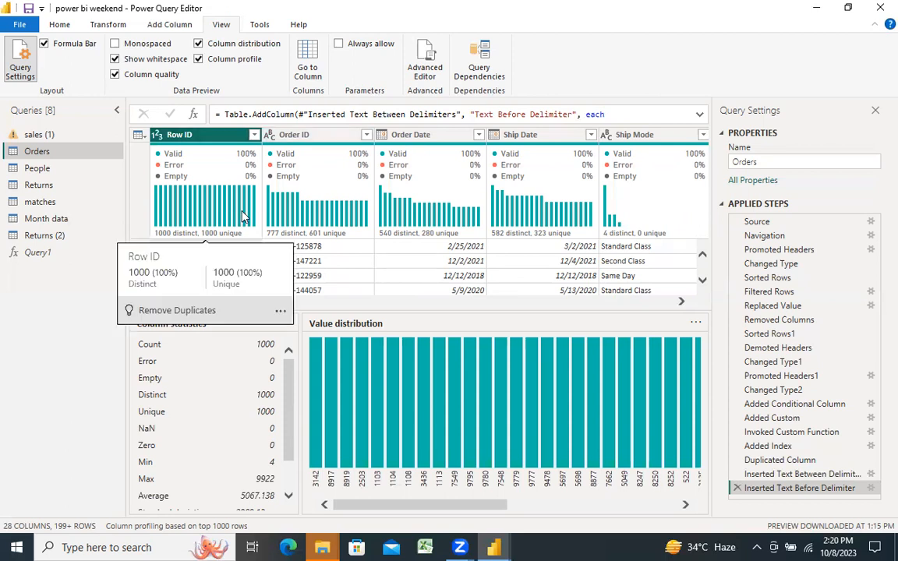
{"action": "mouse_move", "coordinate": [327, 227]}
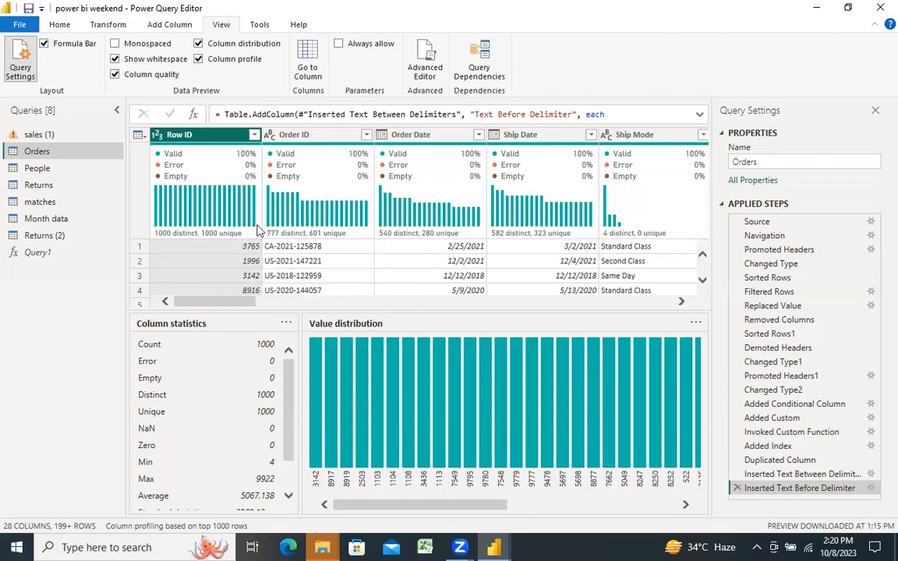
{"action": "mouse_move", "coordinate": [301, 234]}
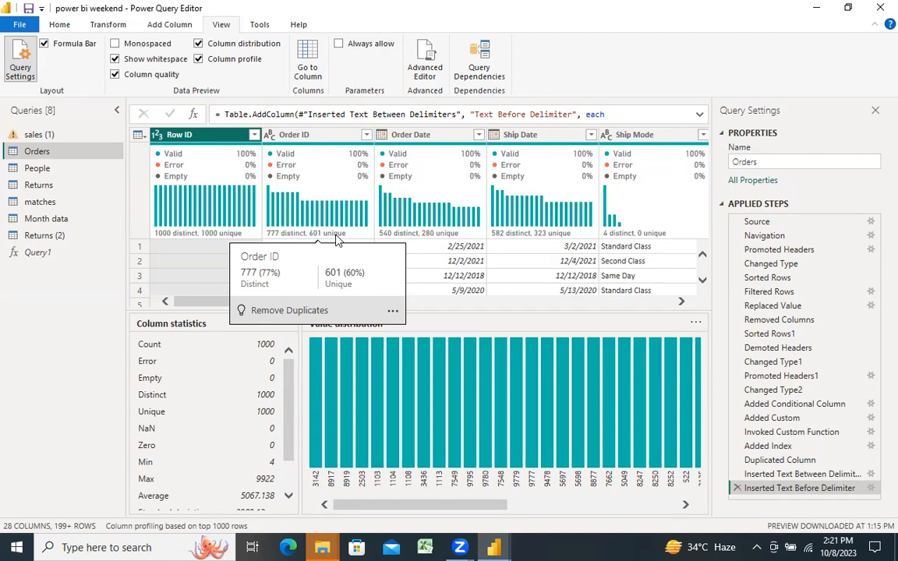
Step: Switch to the blank Excel workbook and enter 1, 2, 3 and 3 in cells A1 to A4
{"action": "left_click", "coordinate": [423, 546]}
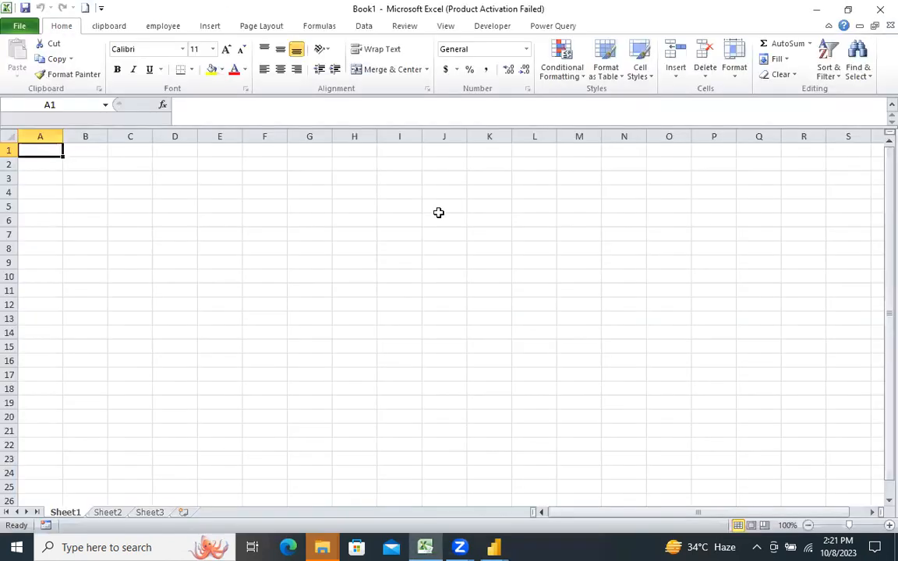
{"action": "type", "text": "1"}
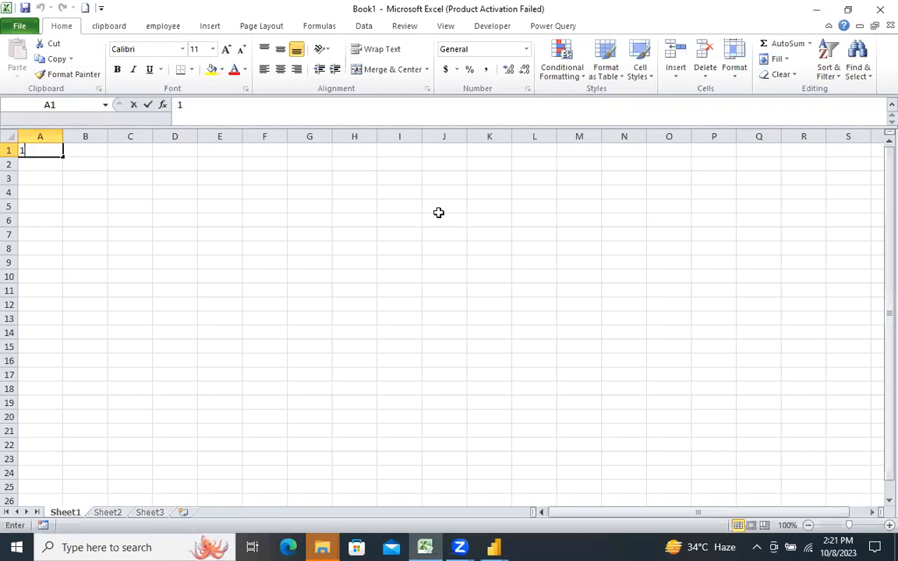
{"action": "key", "text": "Return"}
{"action": "type", "text": "2"}
{"action": "key", "text": "Return"}
{"action": "type", "text": "3"}
{"action": "key", "text": "Return"}
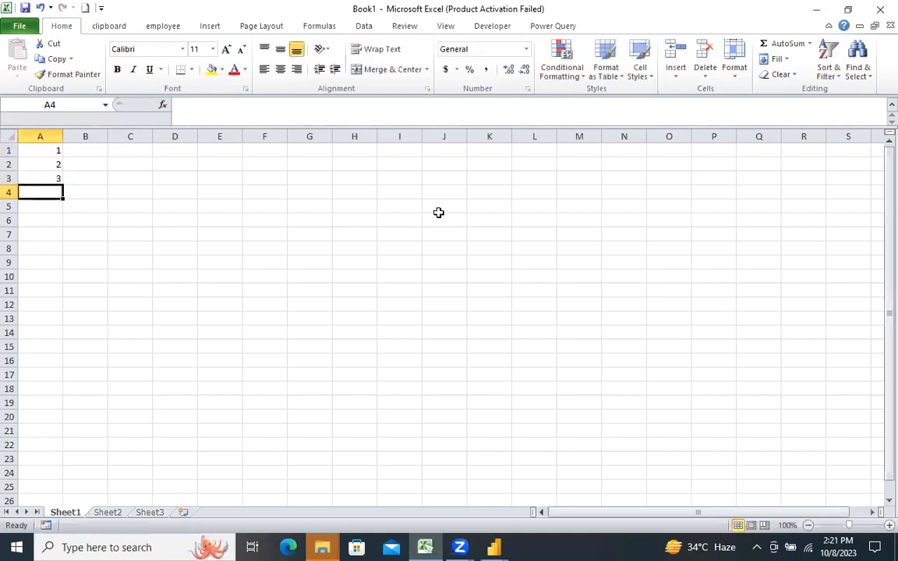
{"action": "key", "text": "Return"}
{"action": "type", "text": "6"}
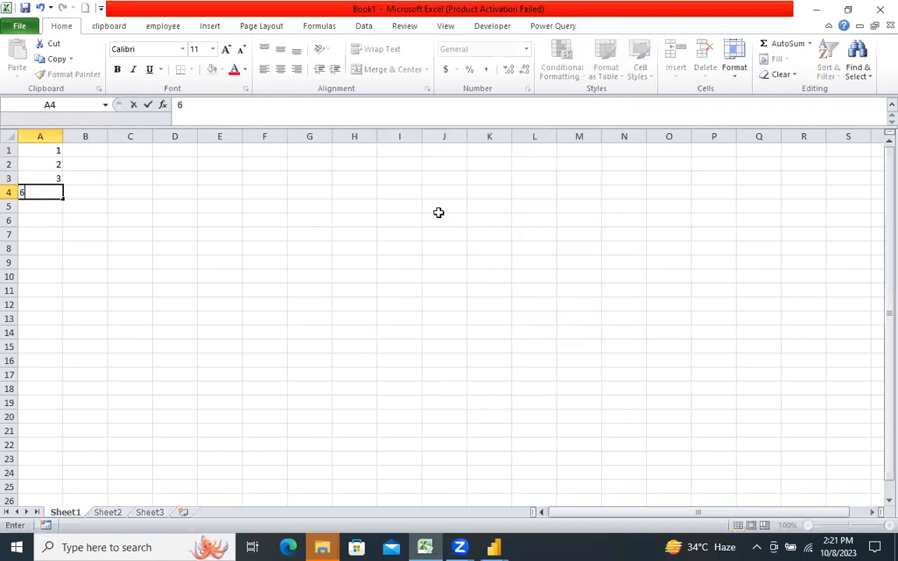
{"action": "key", "text": "BackSpace"}
{"action": "type", "text": "3"}
{"action": "key", "text": "Return"}
Step: Continue the number list in column A with 4, 5, 6, 7, 4 and 5 in cells A5 to A10
{"action": "type", "text": "4"}
{"action": "key", "text": "Return"}
{"action": "type", "text": "5"}
{"action": "key", "text": "Return"}
{"action": "type", "text": "6"}
{"action": "key", "text": "Return"}
{"action": "type", "text": "7"}
{"action": "key", "text": "Return"}
{"action": "type", "text": "4"}
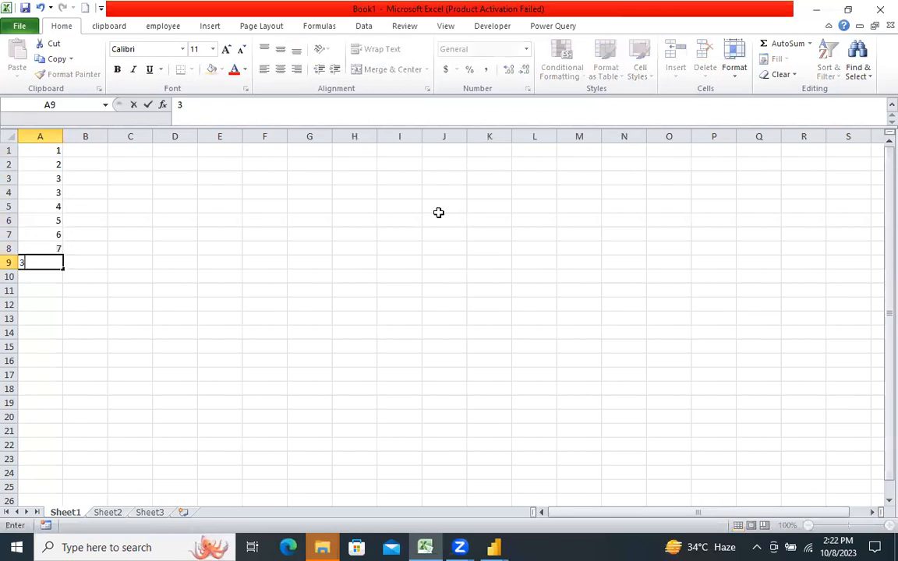
{"action": "key", "text": "Return"}
{"action": "type", "text": "5"}
{"action": "key", "text": "Return"}
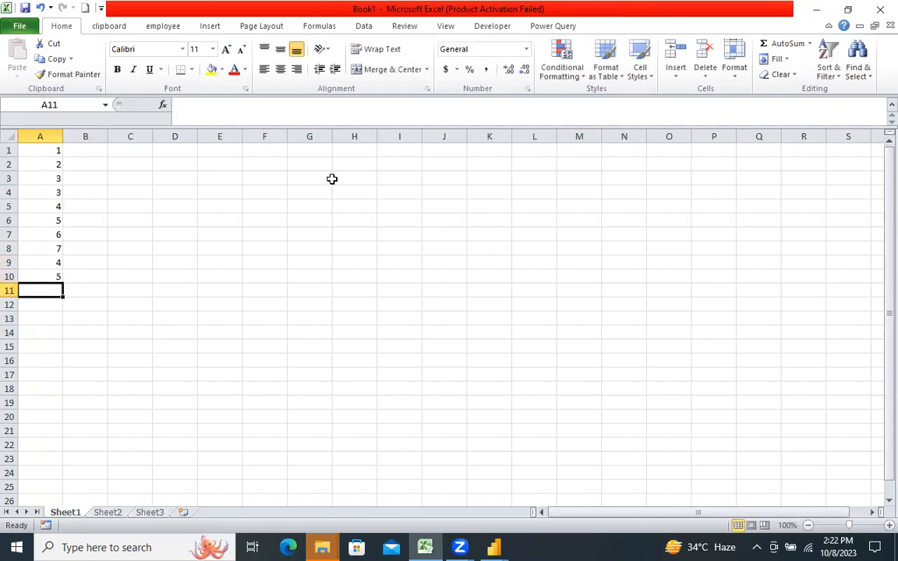
{"action": "left_click", "coordinate": [37, 135]}
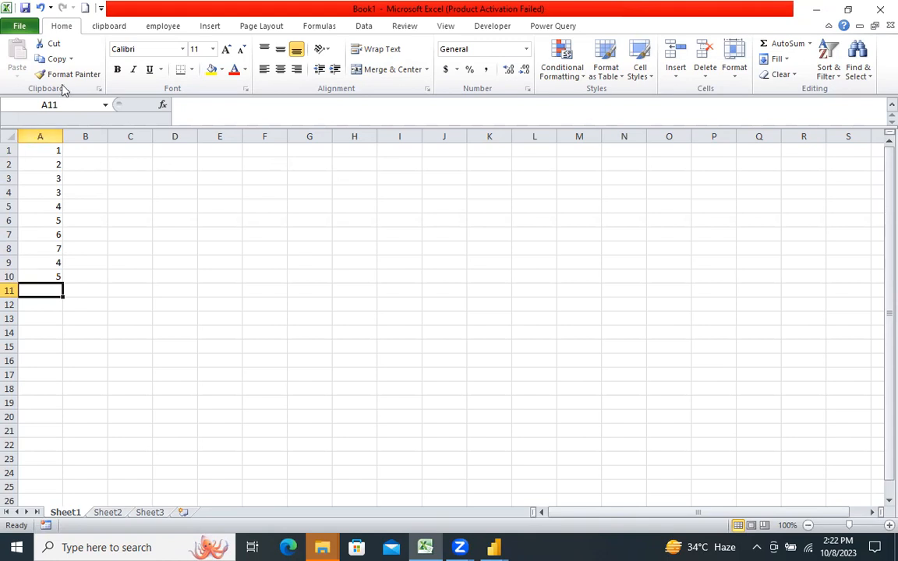
{"action": "left_click", "coordinate": [363, 28]}
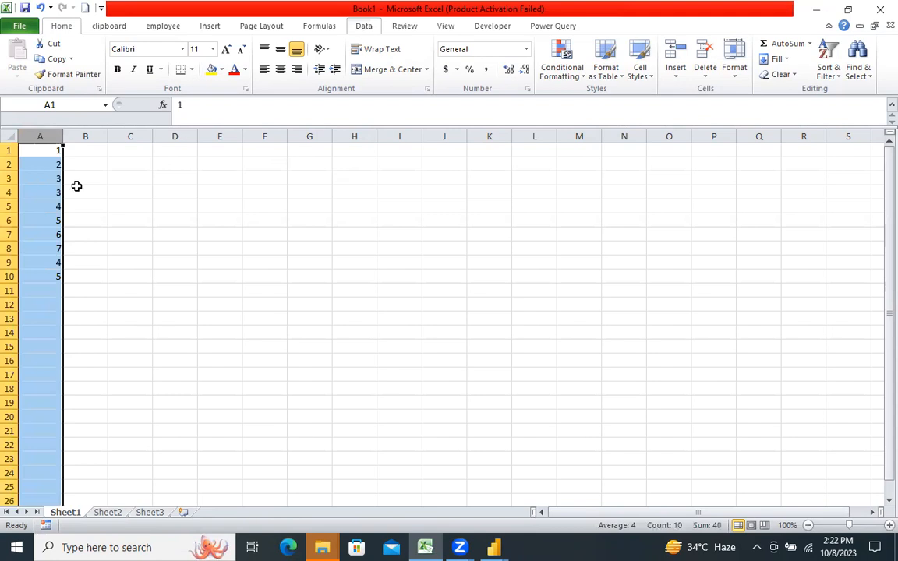
{"action": "key", "text": "ctrl+c"}
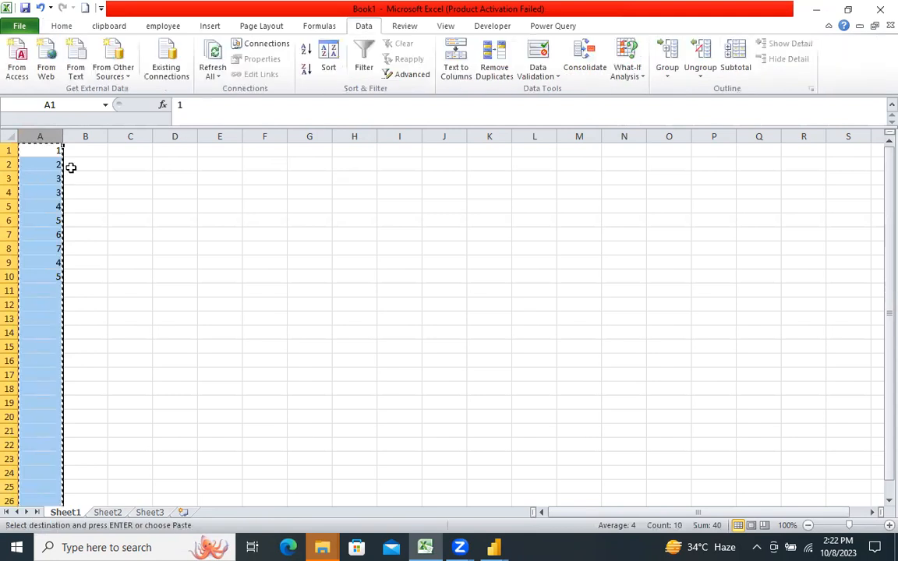
{"action": "left_click", "coordinate": [210, 152]}
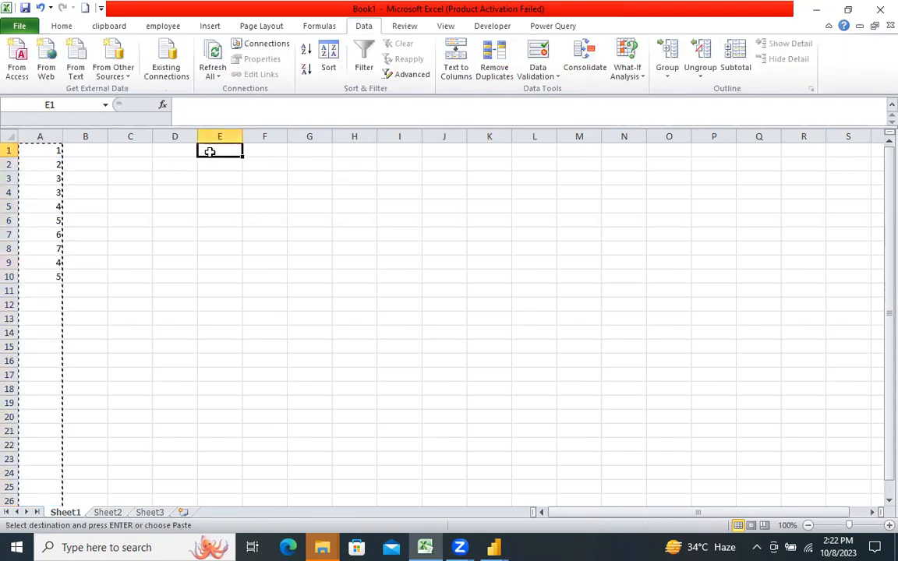
{"action": "type", "text": "v"}
{"action": "key", "text": "BackSpace"}
{"action": "left_click", "coordinate": [180, 188]}
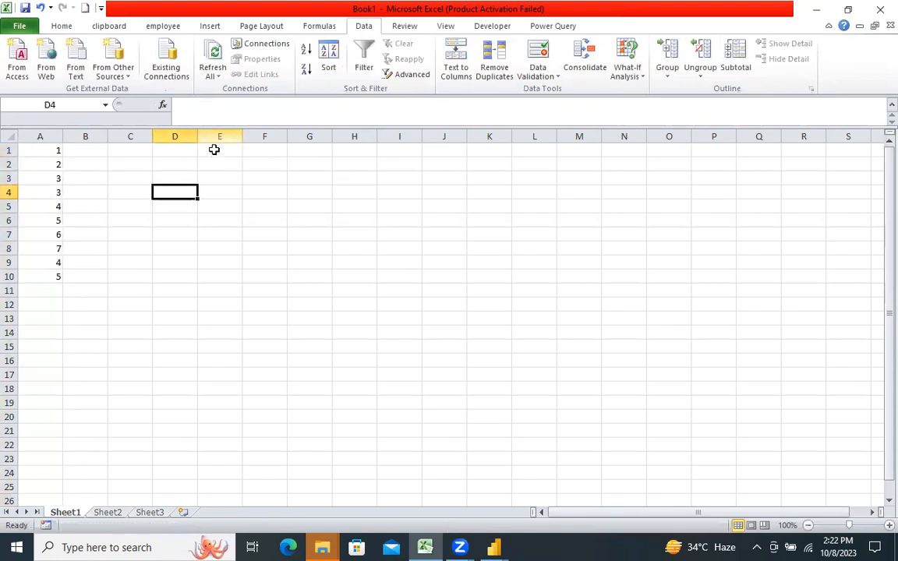
{"action": "left_click", "coordinate": [214, 149]}
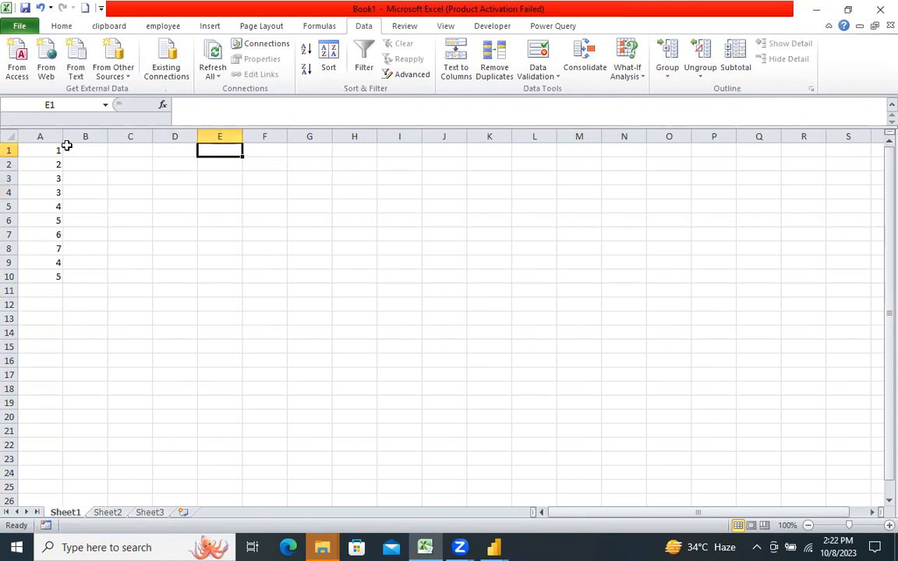
Step: Copy the number list in A1:A10 into column E, starting at cell E1
{"action": "left_click_drag", "start_coordinate": [58, 148], "coordinate": [54, 279]}
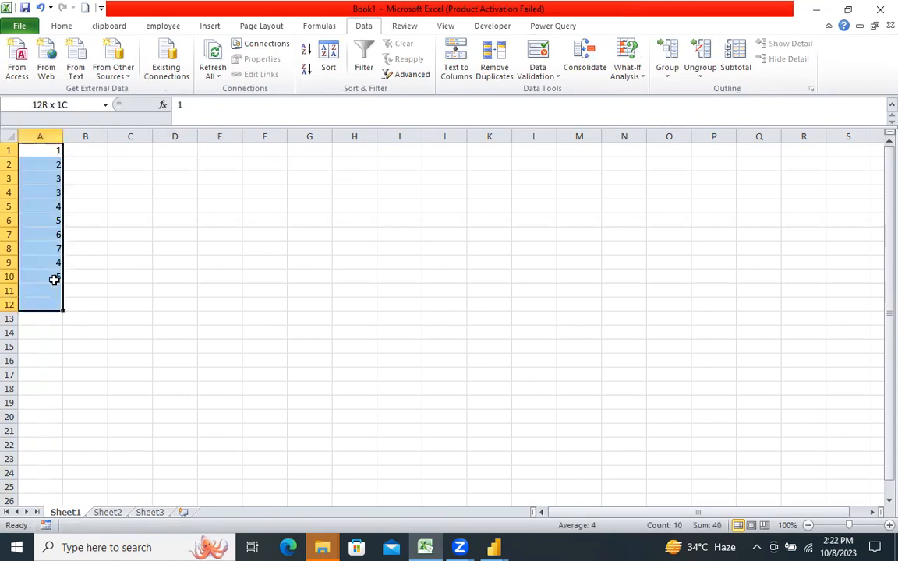
{"action": "key", "text": "ctrl+c"}
{"action": "left_click", "coordinate": [201, 149]}
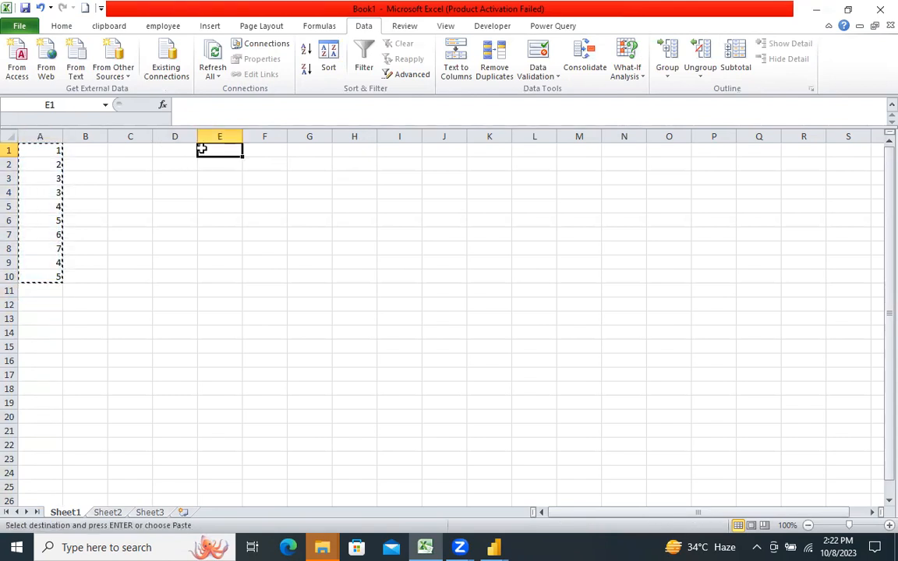
{"action": "key", "text": "ctrl+v"}
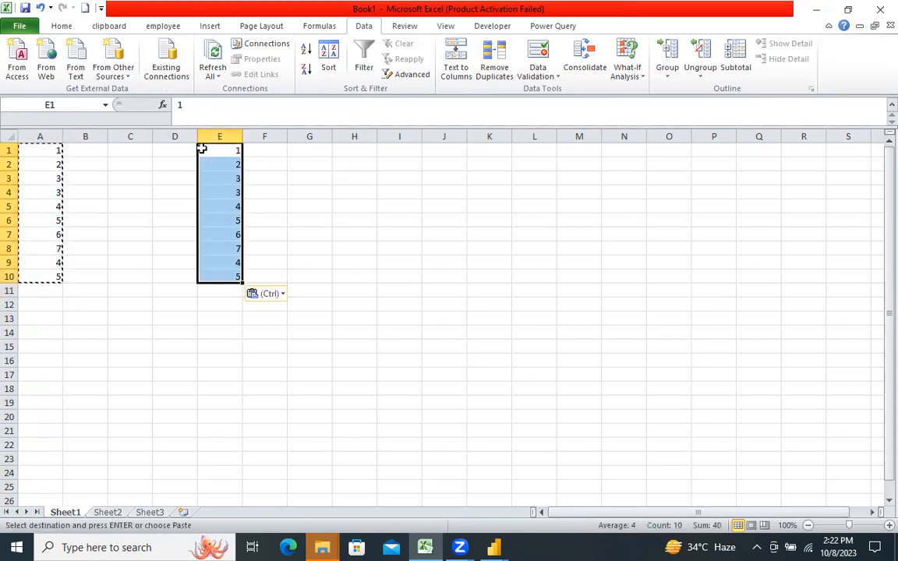
Step: Remove the duplicate values from column A, leaving the copy in column E as it is
{"action": "left_click", "coordinate": [37, 134]}
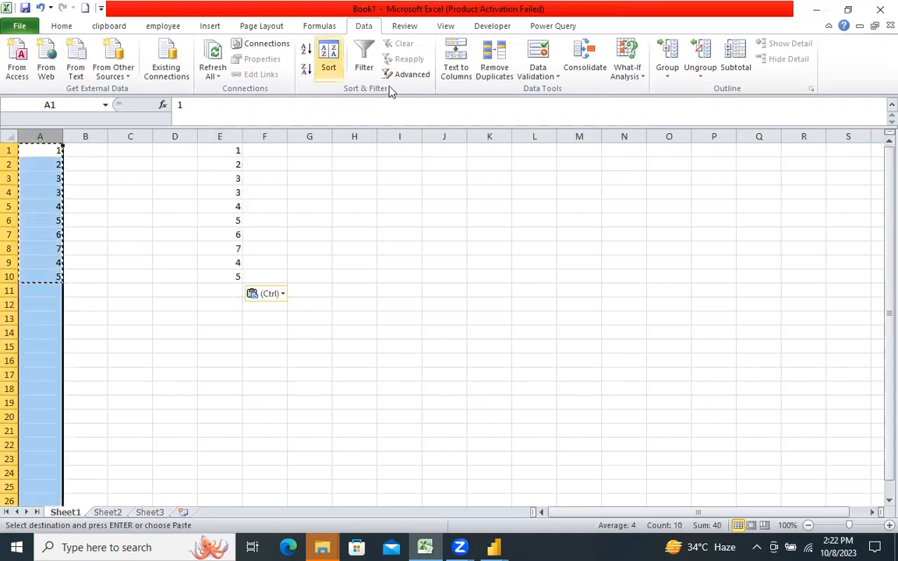
{"action": "left_click", "coordinate": [491, 67]}
{"action": "left_click", "coordinate": [589, 308]}
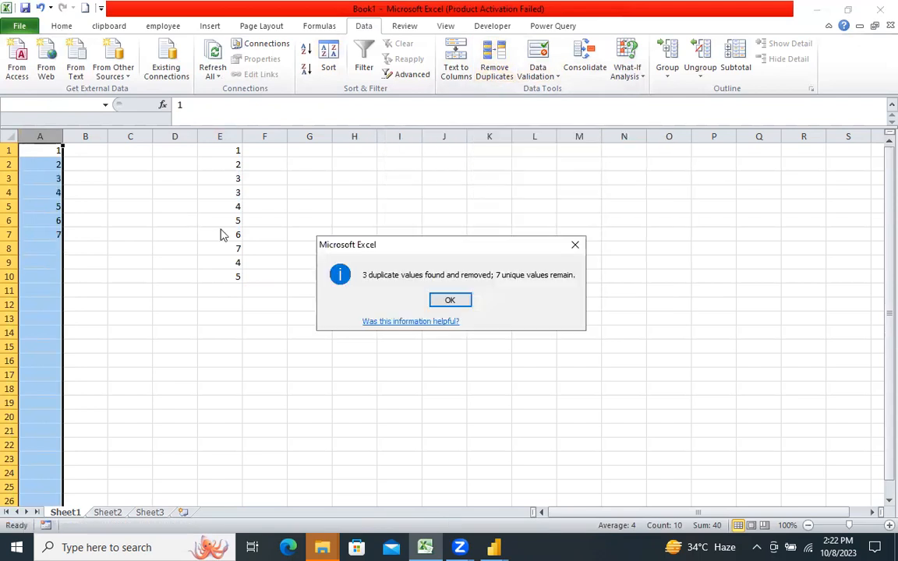
{"action": "left_click", "coordinate": [444, 303]}
{"action": "left_click", "coordinate": [102, 237]}
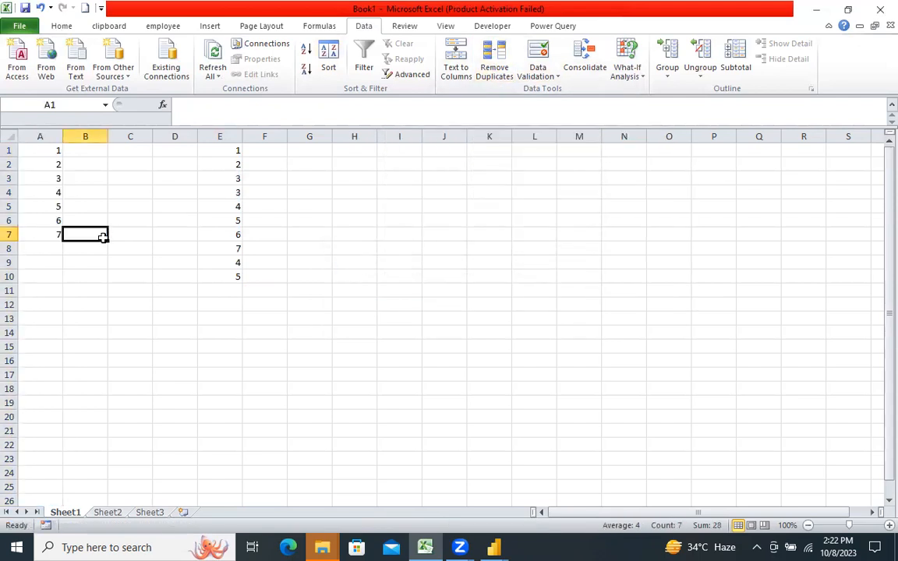
Step: Compare the distinct list in column A with the original list in column E, checking which values repeat
{"action": "left_click_drag", "start_coordinate": [31, 150], "coordinate": [36, 234]}
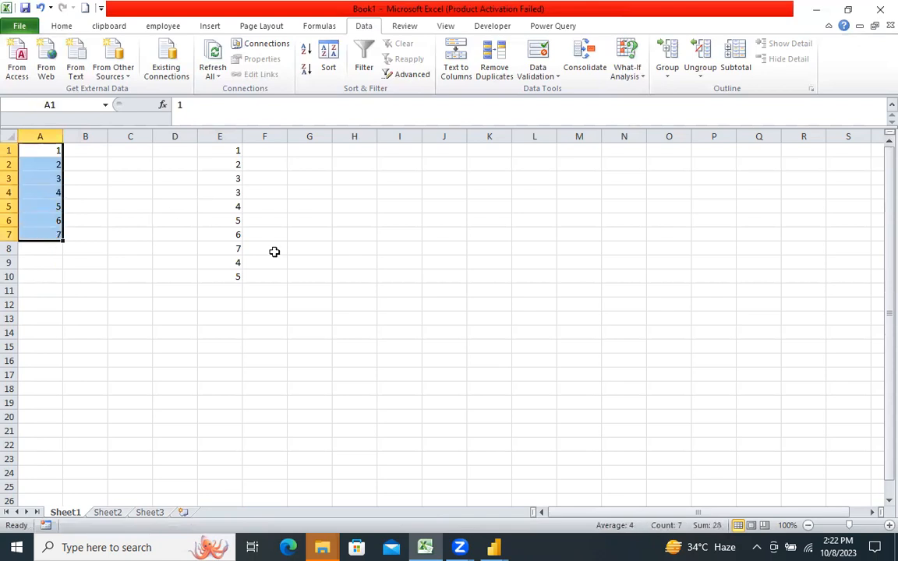
{"action": "left_click", "coordinate": [206, 182]}
{"action": "left_click", "coordinate": [207, 224]}
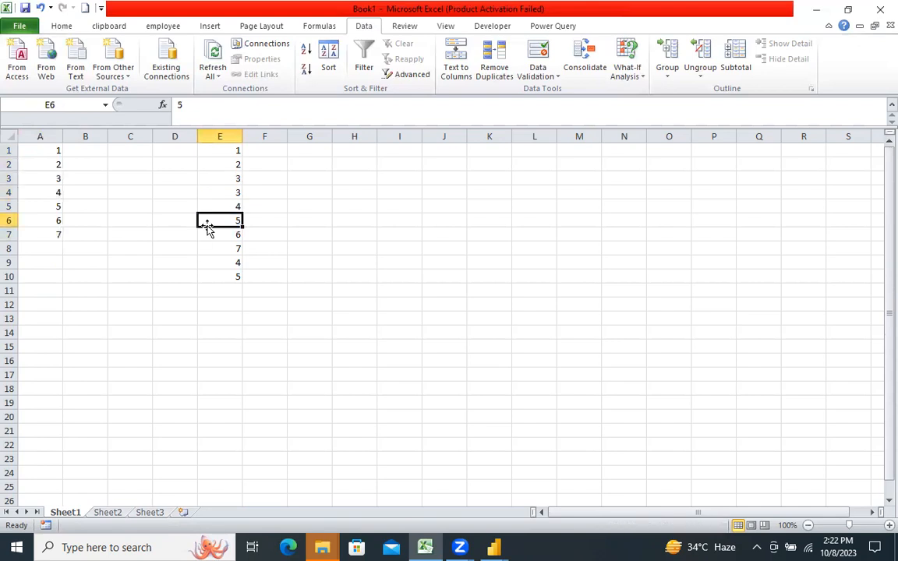
{"action": "left_click", "coordinate": [215, 278]}
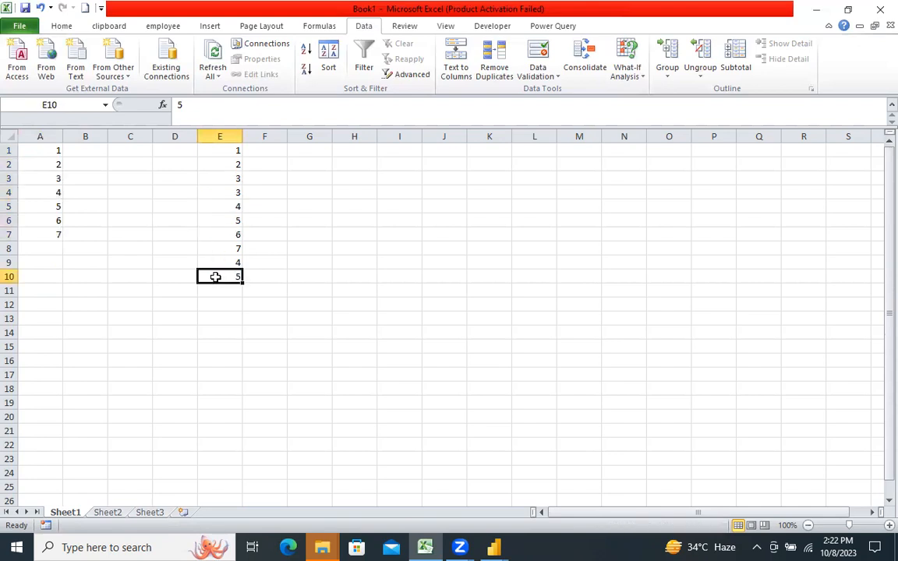
{"action": "left_click", "coordinate": [217, 258]}
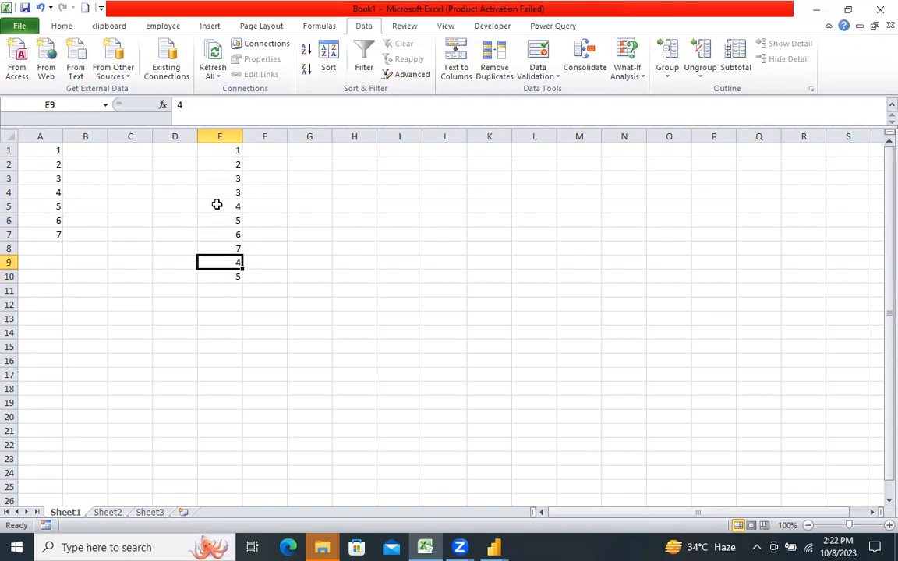
{"action": "left_click", "coordinate": [217, 204]}
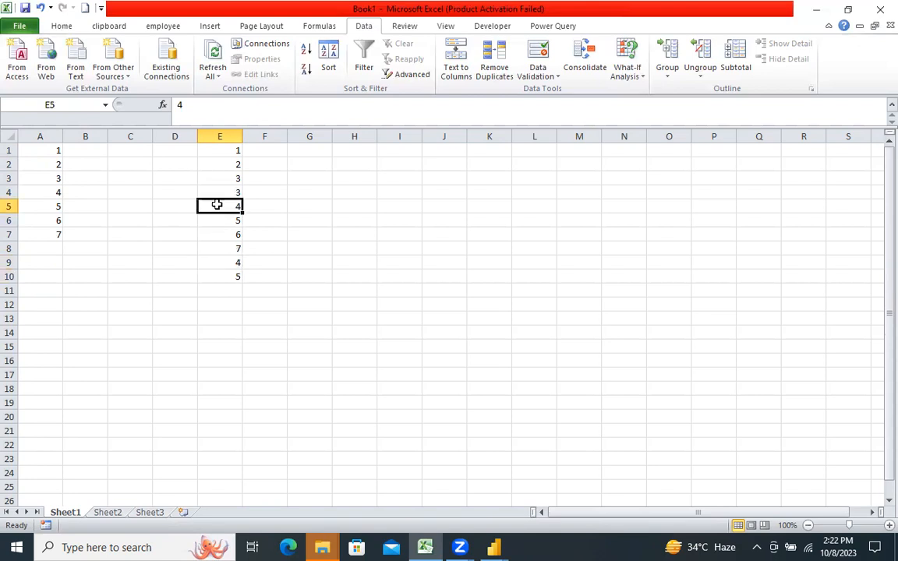
{"action": "left_click", "coordinate": [211, 192]}
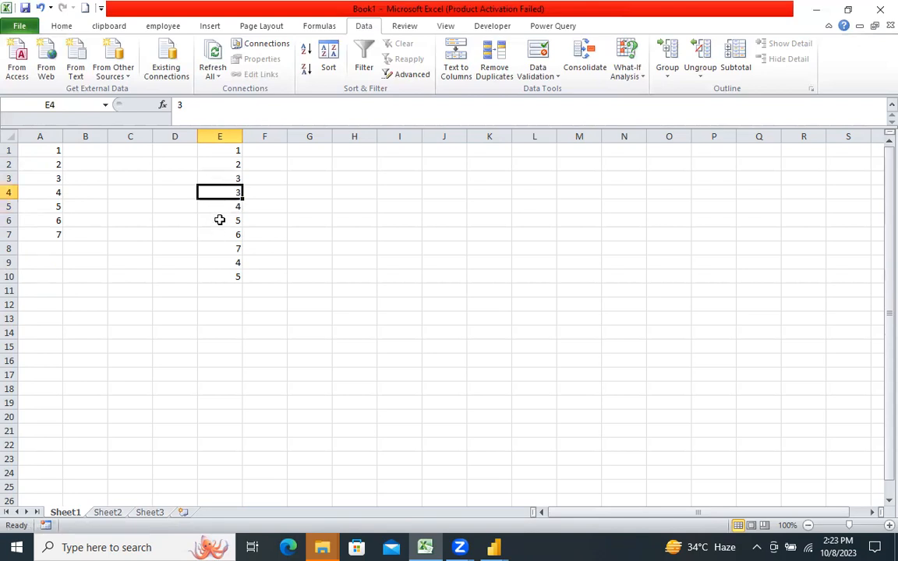
{"action": "left_click", "coordinate": [220, 260]}
{"action": "left_click", "coordinate": [224, 278]}
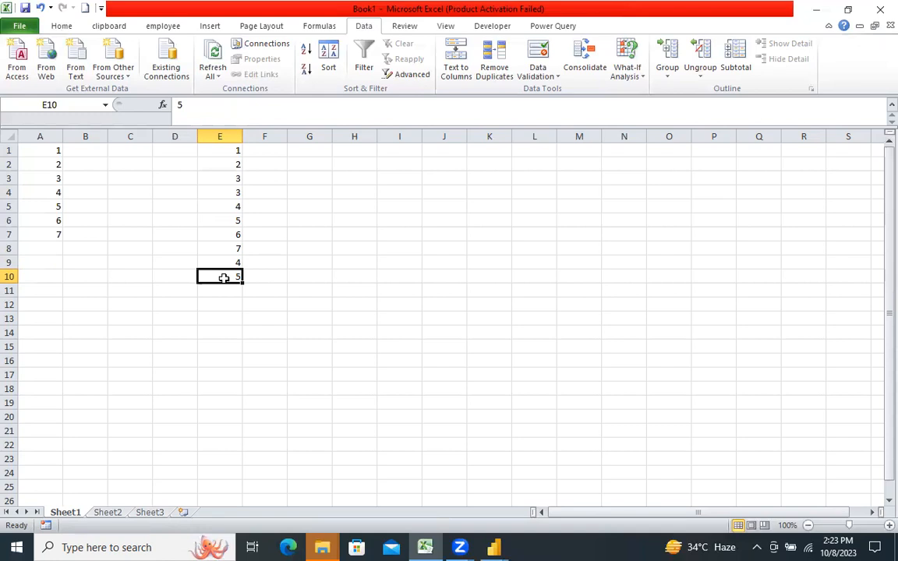
Step: List the values that occur only once in column E, entering 1, 2, 6 and 7 in cells B1 to B4
{"action": "left_click", "coordinate": [69, 150]}
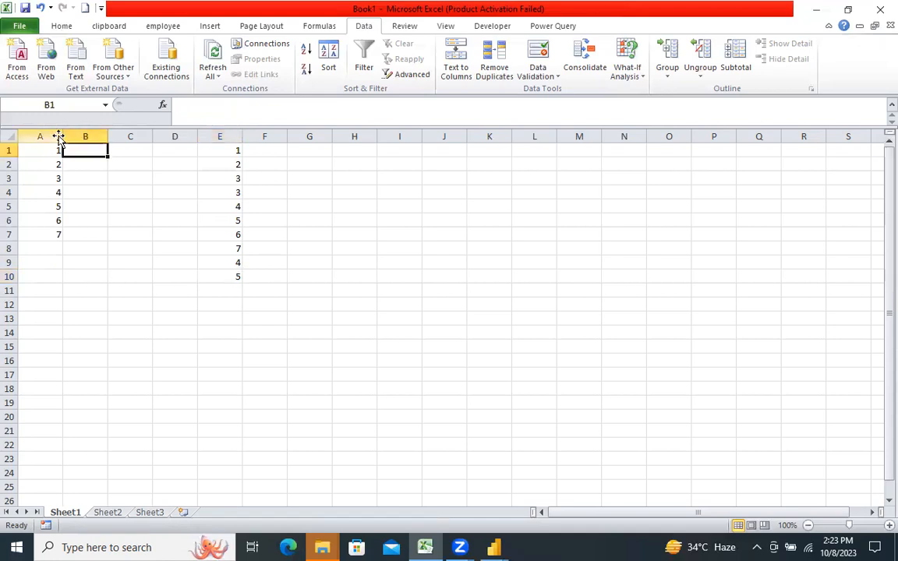
{"action": "type", "text": "1"}
{"action": "key", "text": "Return"}
{"action": "type", "text": "2"}
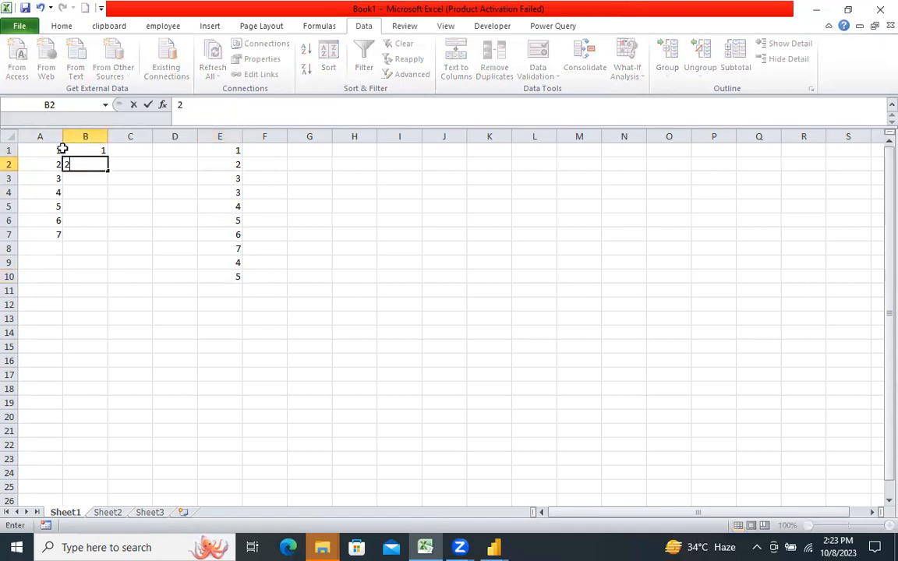
{"action": "key", "text": "Return"}
{"action": "type", "text": "6"}
{"action": "key", "text": "Up"}
{"action": "key", "text": "Down"}
{"action": "key", "text": "Down"}
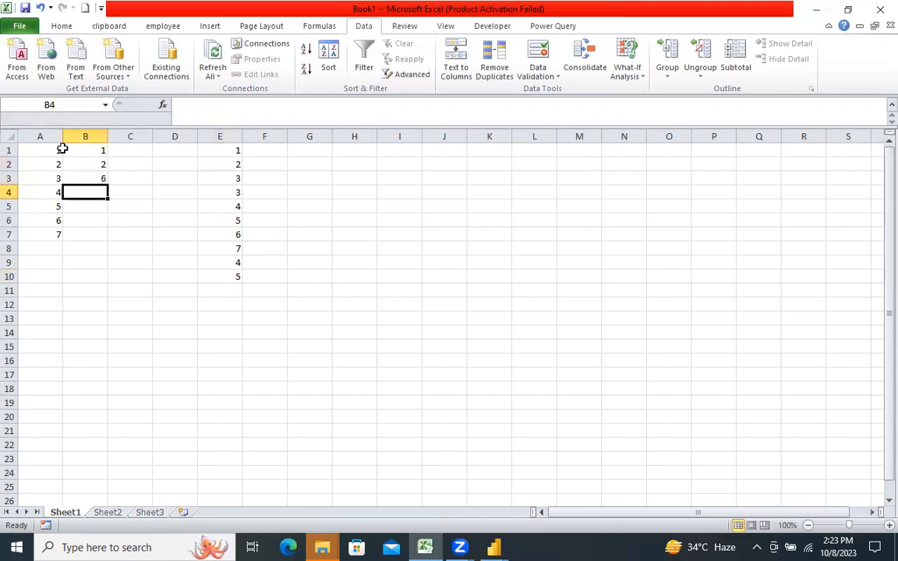
{"action": "type", "text": "7"}
{"action": "key", "text": "Return"}
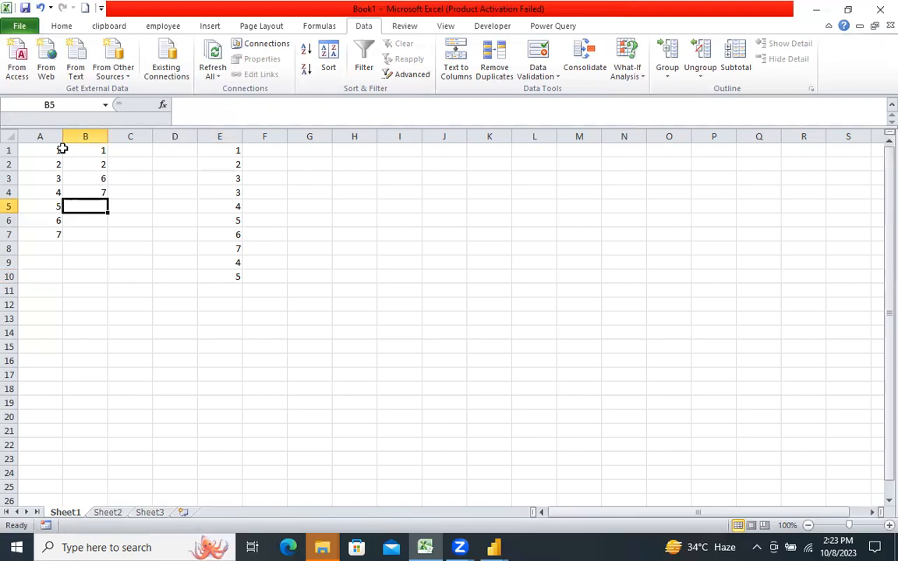
Step: Switch back to the Power Query Editor and examine the Order ID column's statistics and value distribution
{"action": "left_click", "coordinate": [497, 546]}
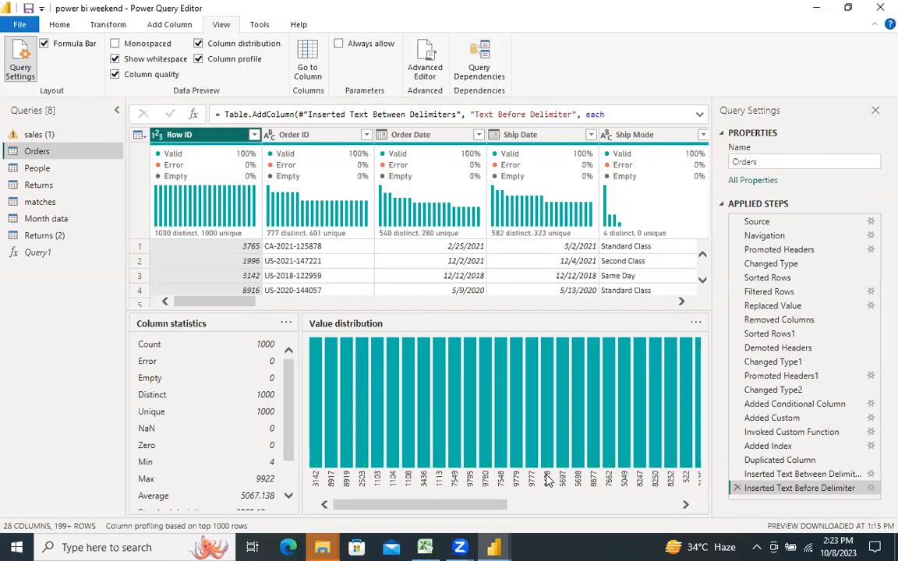
{"action": "left_click", "coordinate": [257, 26]}
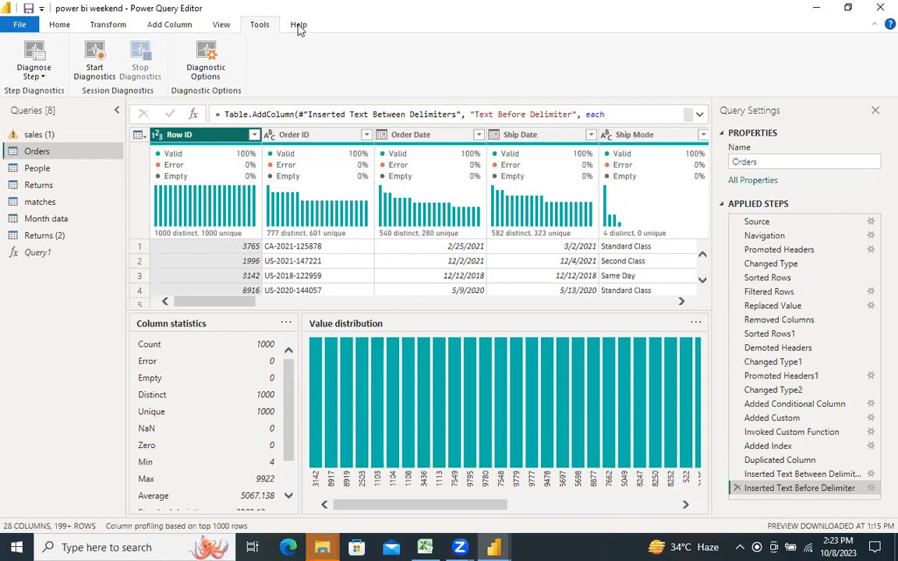
{"action": "left_click", "coordinate": [62, 25]}
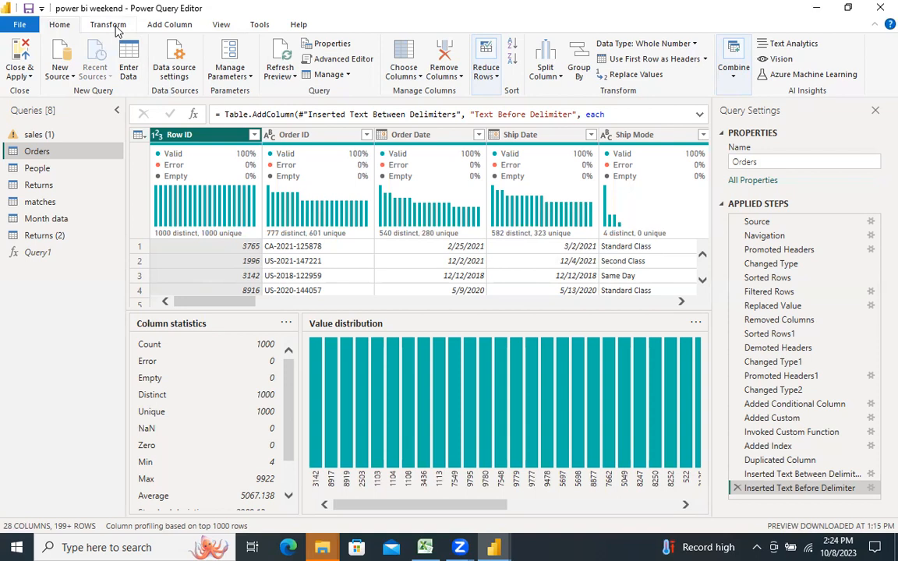
{"action": "left_click", "coordinate": [159, 29]}
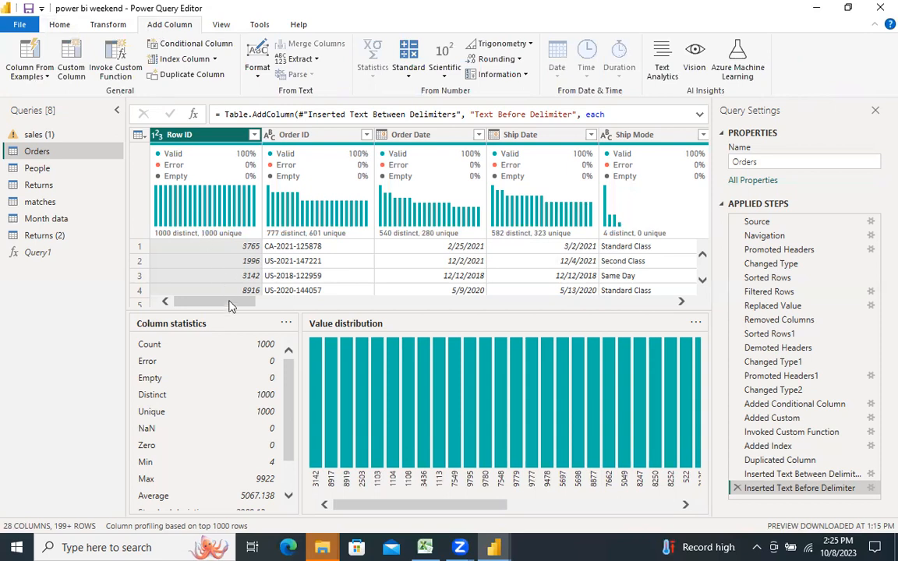
{"action": "left_click_drag", "start_coordinate": [230, 306], "coordinate": [175, 341]}
{"action": "left_click", "coordinate": [54, 25]}
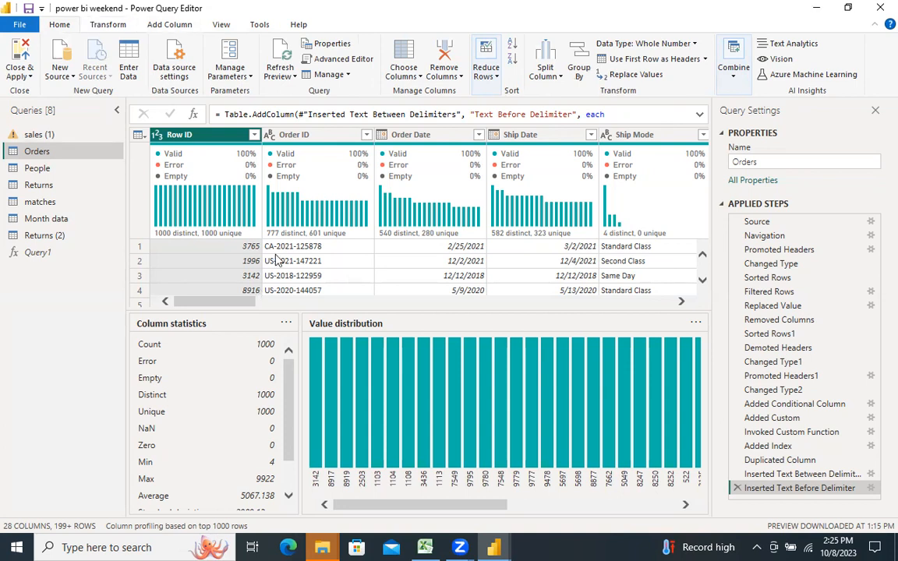
{"action": "left_click", "coordinate": [299, 139]}
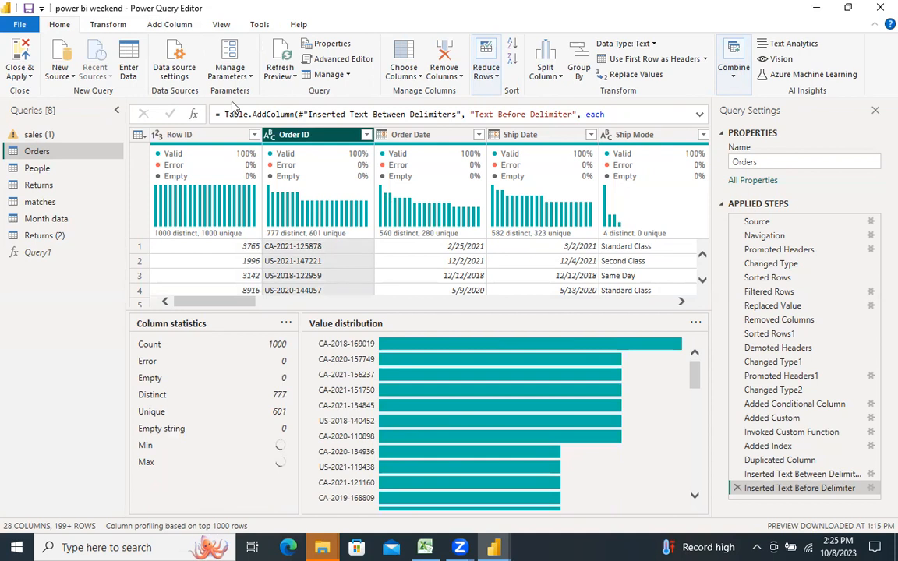
{"action": "left_click", "coordinate": [220, 25]}
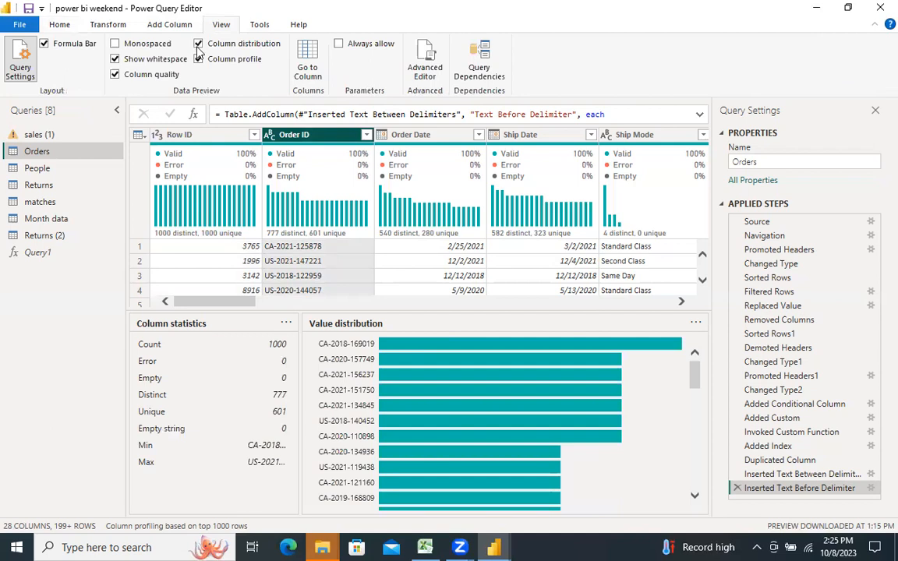
Step: Turn off column distribution, column profile, show whitespace and column quality in the data preview
{"action": "left_click", "coordinate": [198, 44]}
{"action": "left_click", "coordinate": [198, 59]}
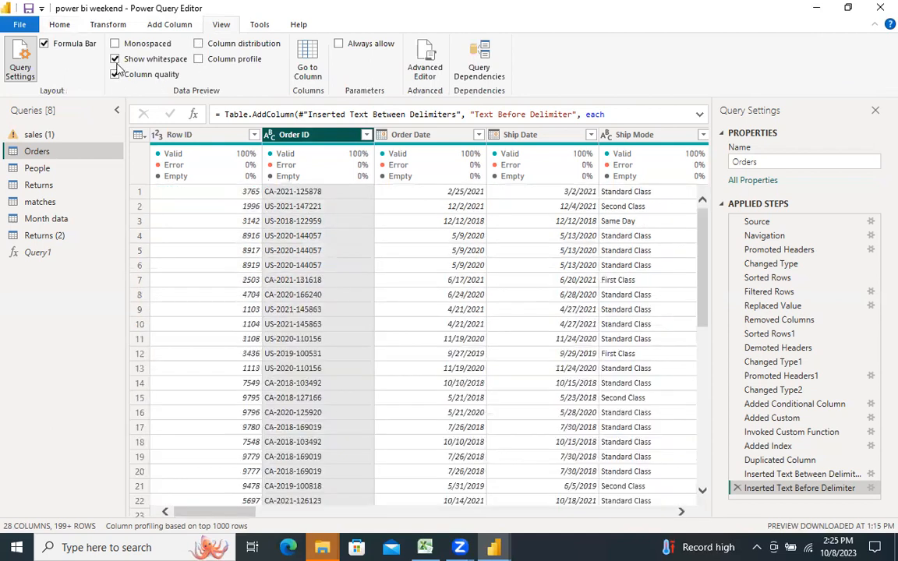
{"action": "left_click", "coordinate": [116, 64]}
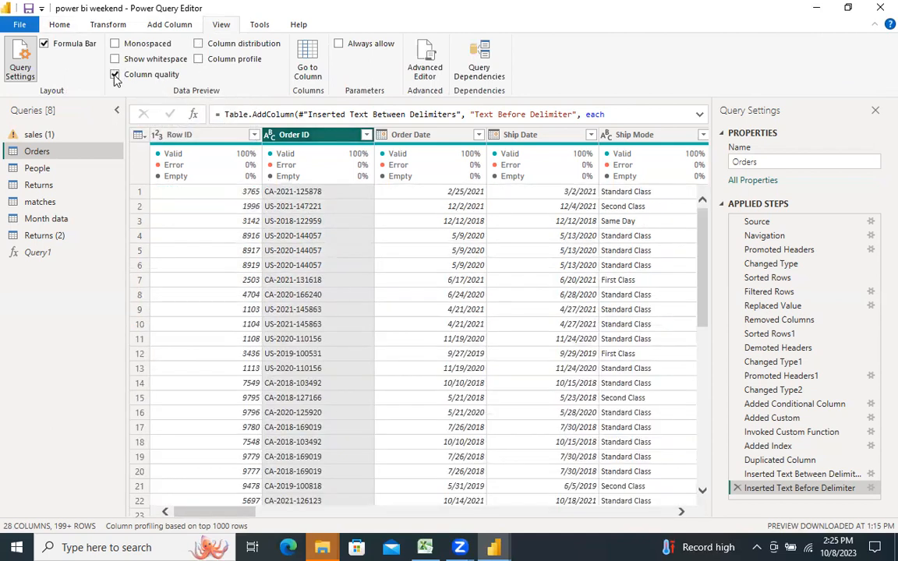
{"action": "left_click", "coordinate": [115, 74]}
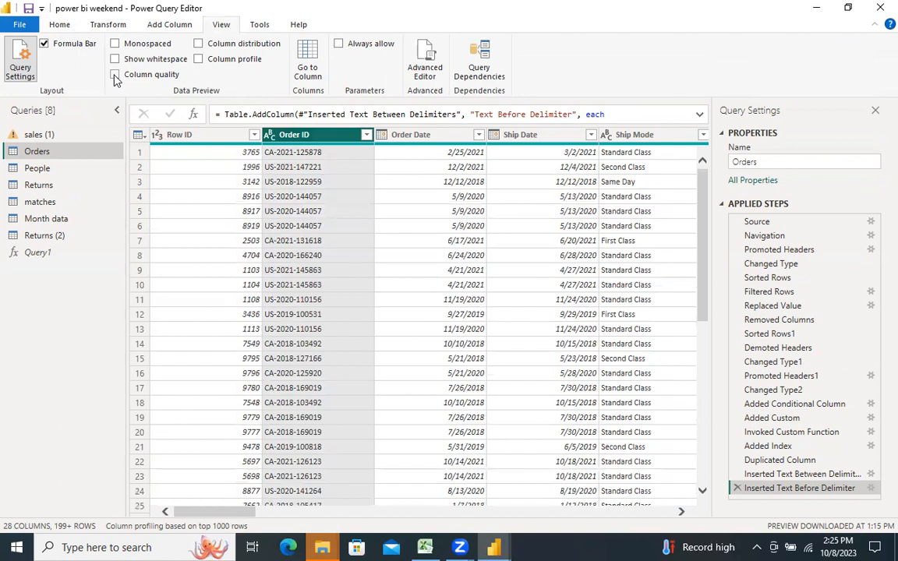
Step: Group the Orders table by Order ID with a new column named Count that uses the Count Rows operation
{"action": "left_click", "coordinate": [62, 26]}
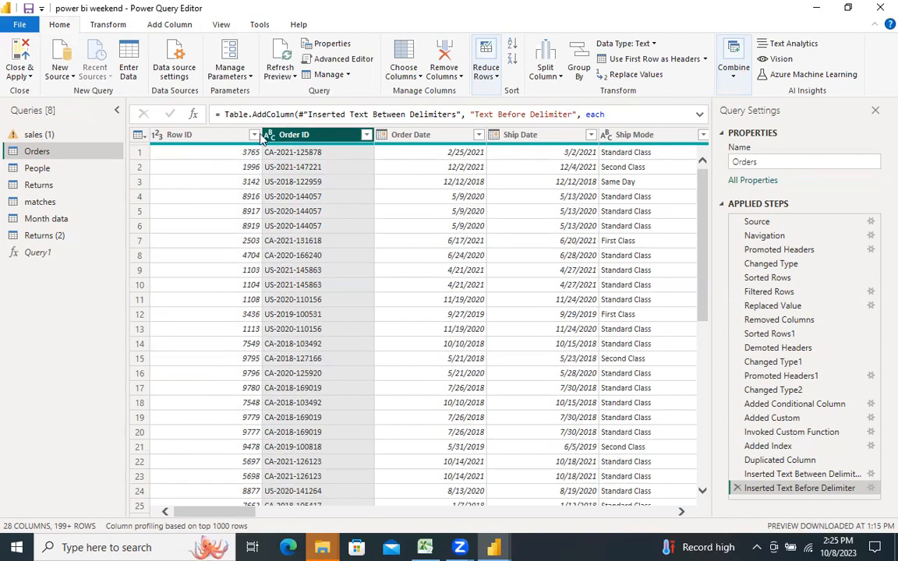
{"action": "left_click", "coordinate": [569, 69]}
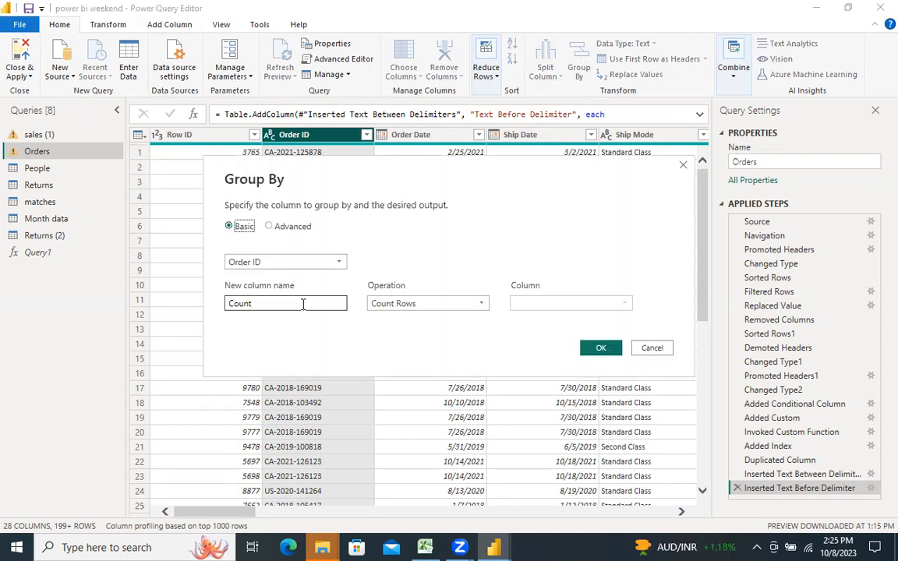
{"action": "left_click", "coordinate": [481, 305]}
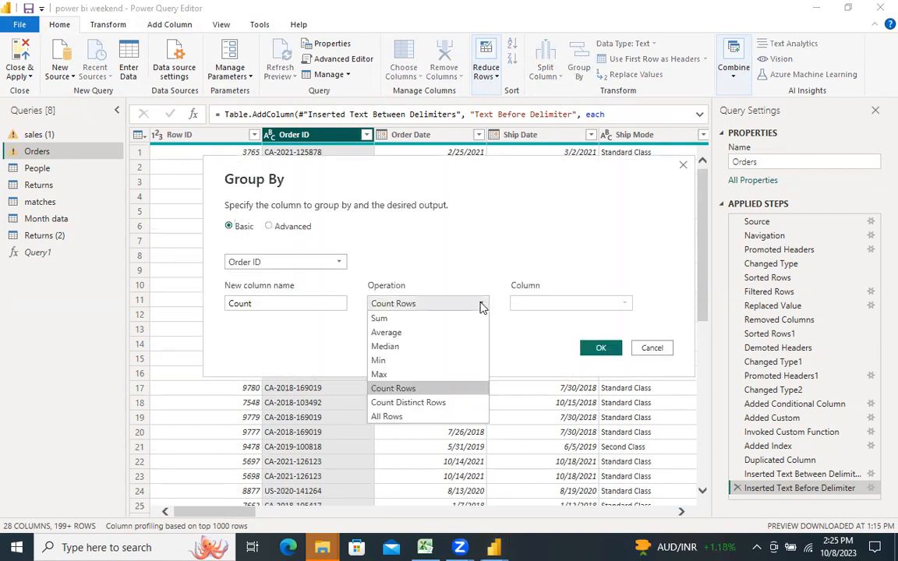
{"action": "left_click", "coordinate": [465, 393]}
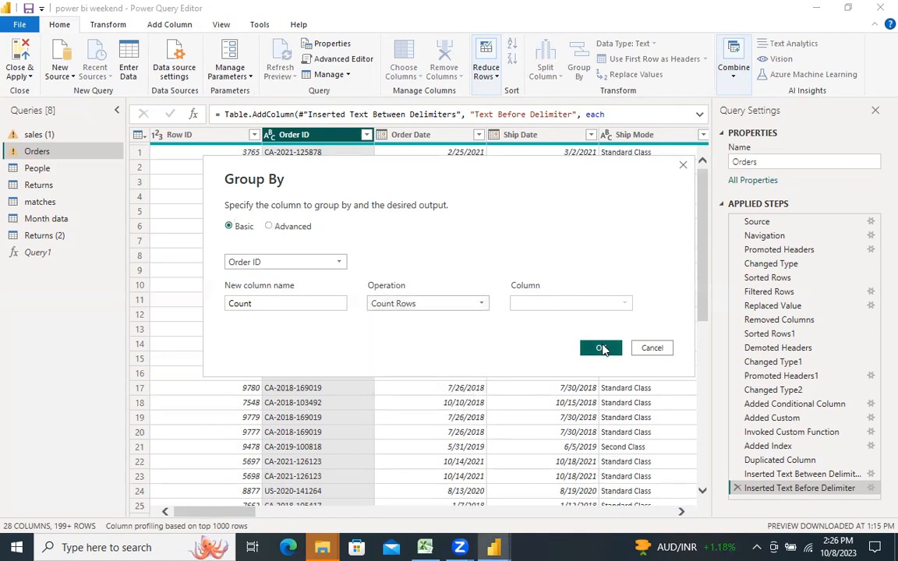
{"action": "left_click", "coordinate": [602, 348]}
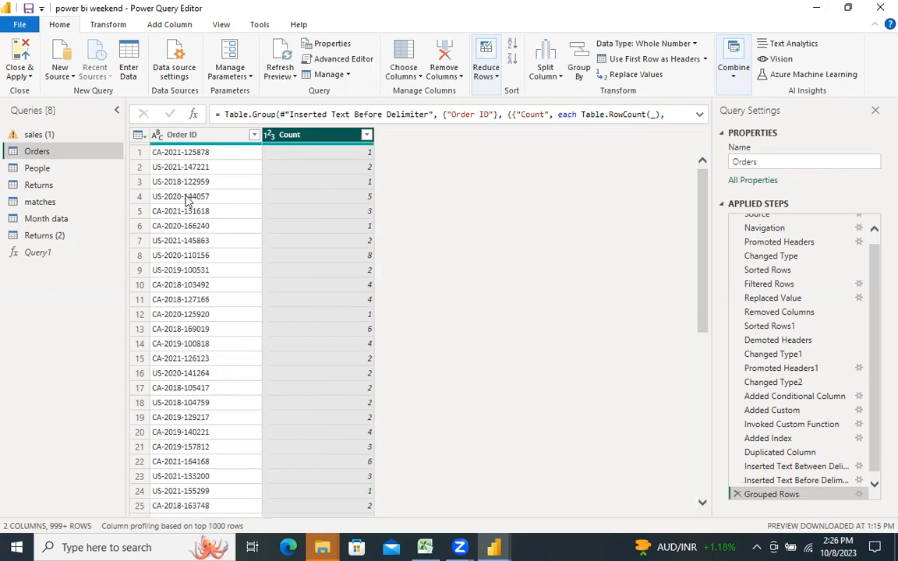
Step: Filter the Count column to keep only the value 1, and compare the result with the Grouped Rows step
{"action": "left_click", "coordinate": [367, 135]}
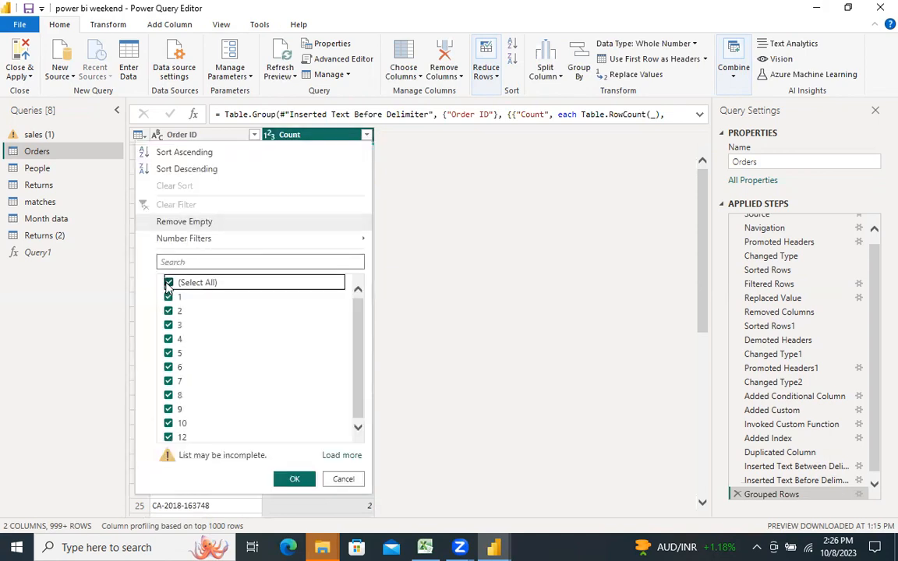
{"action": "left_click", "coordinate": [169, 283]}
{"action": "left_click", "coordinate": [168, 296]}
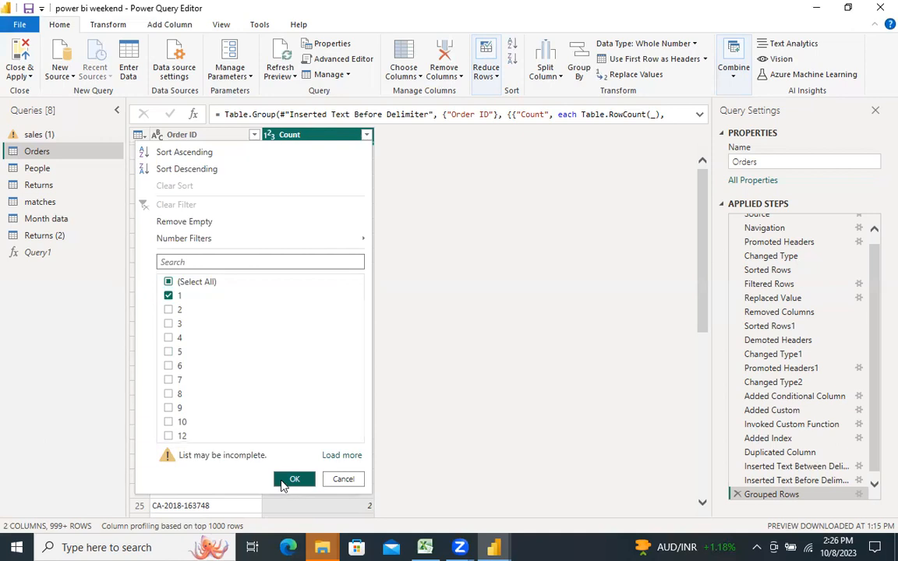
{"action": "left_click", "coordinate": [285, 482]}
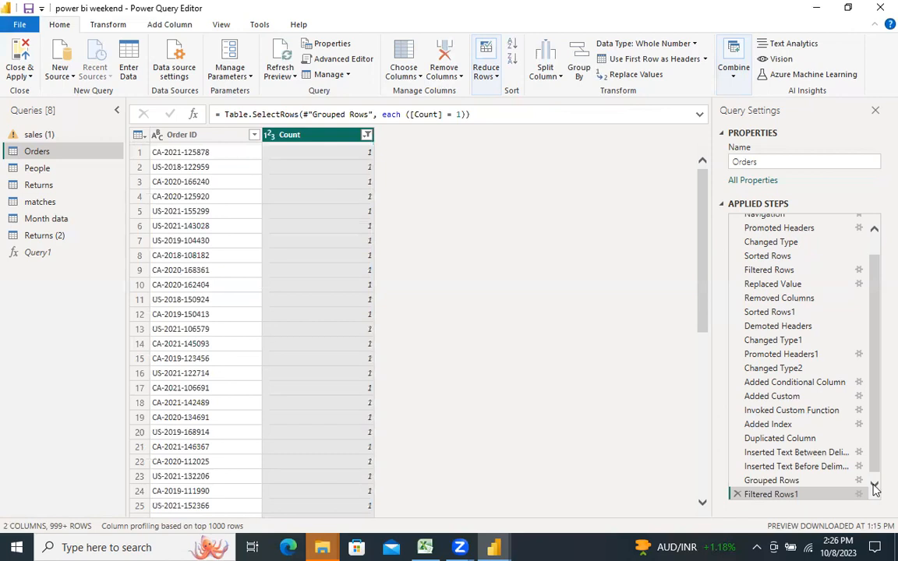
{"action": "scroll", "coordinate": [874, 468], "scroll_direction": "down", "scroll_amount": 1}
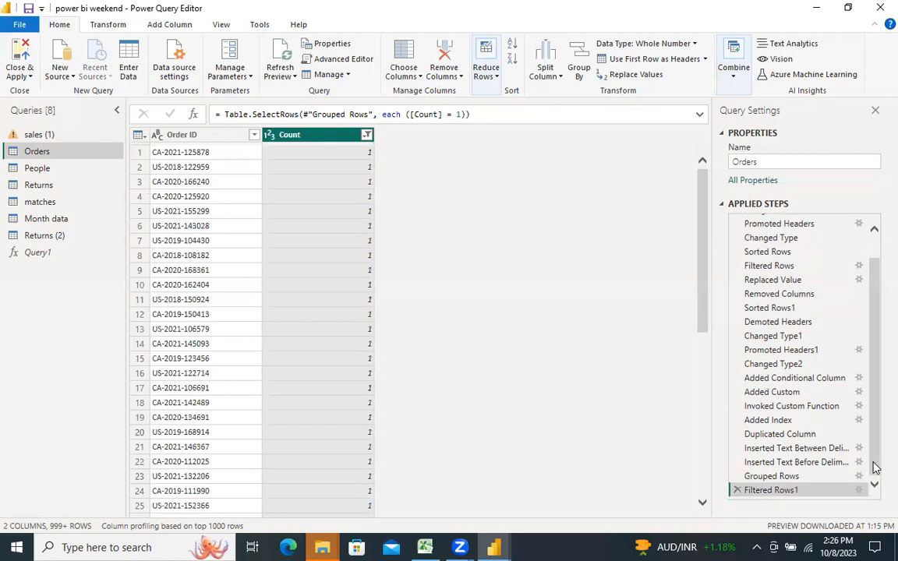
{"action": "left_click", "coordinate": [785, 477]}
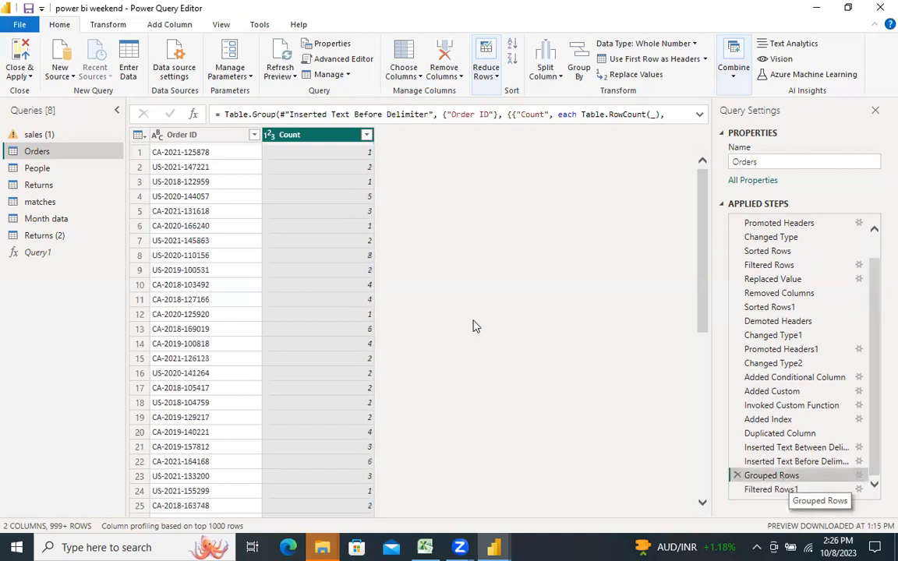
{"action": "left_click", "coordinate": [757, 491]}
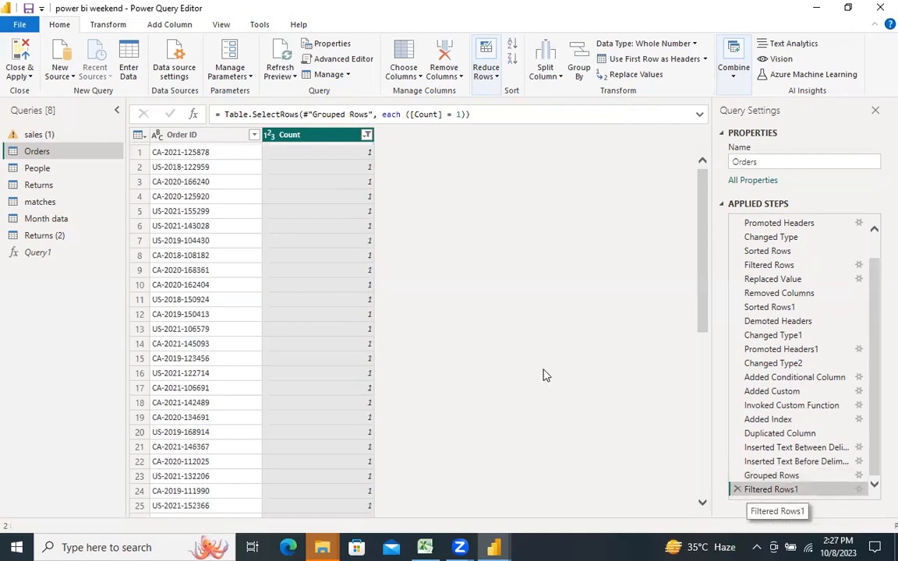
Step: Count the rows of the filtered table and delete the Counted Rows step
{"action": "left_click", "coordinate": [117, 28]}
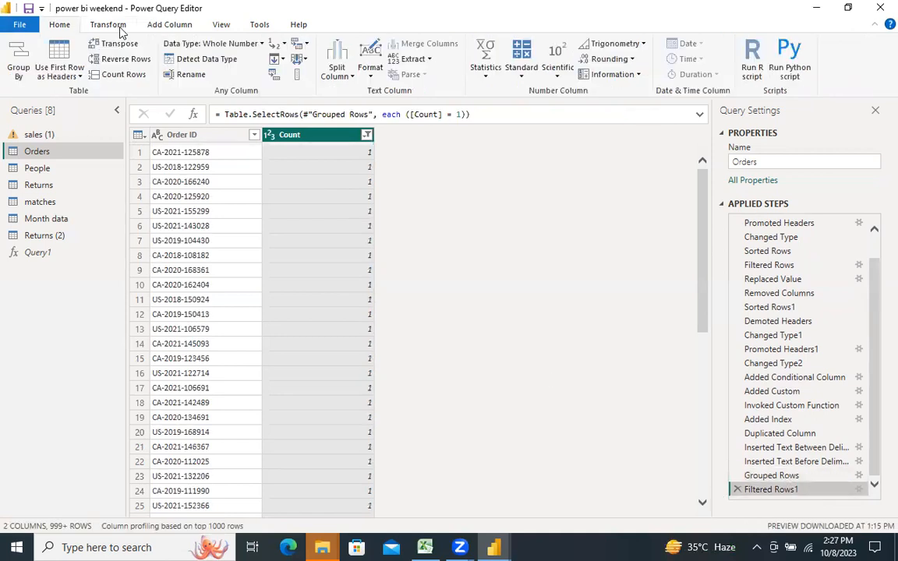
{"action": "left_click", "coordinate": [121, 75]}
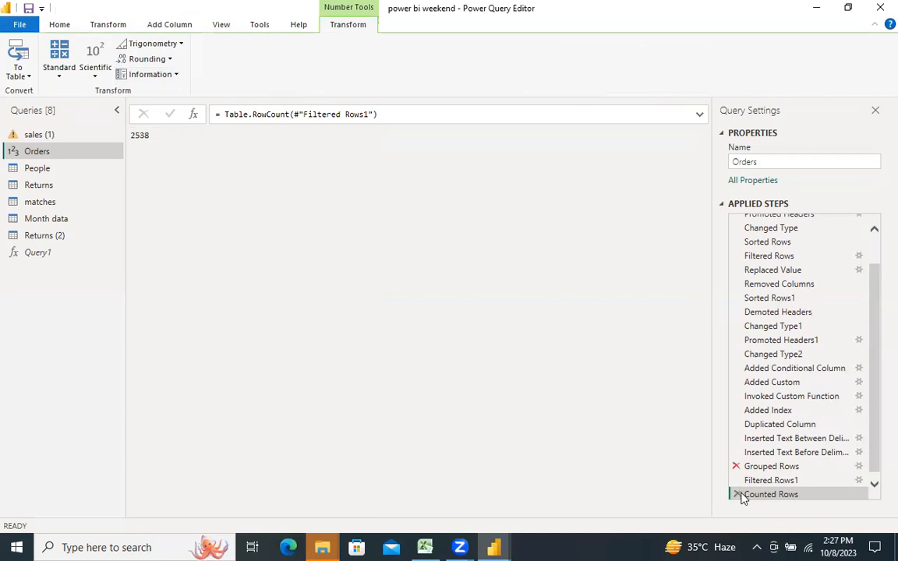
{"action": "left_click", "coordinate": [737, 493]}
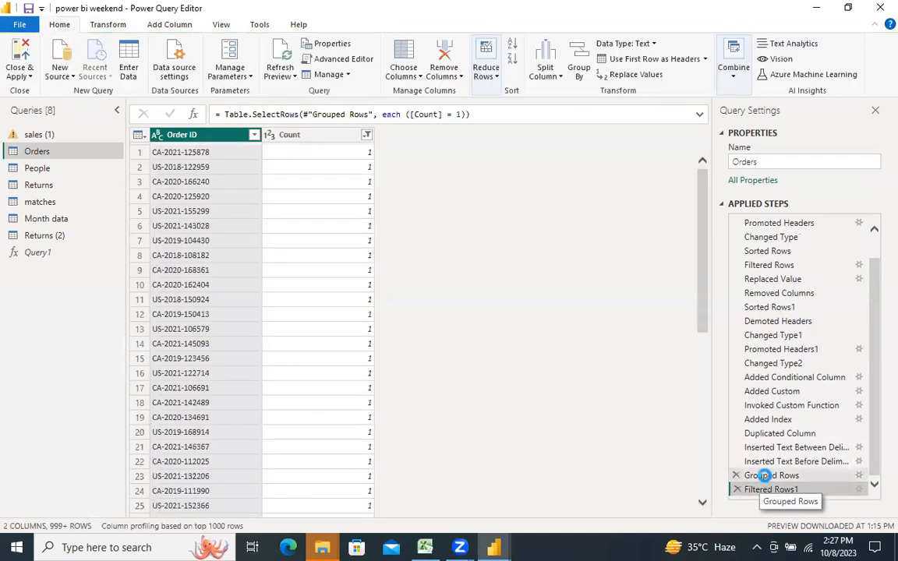
Step: Return to the Inserted Text Before Delimiter step and show column distribution to examine the Order ID column
{"action": "left_click", "coordinate": [765, 477]}
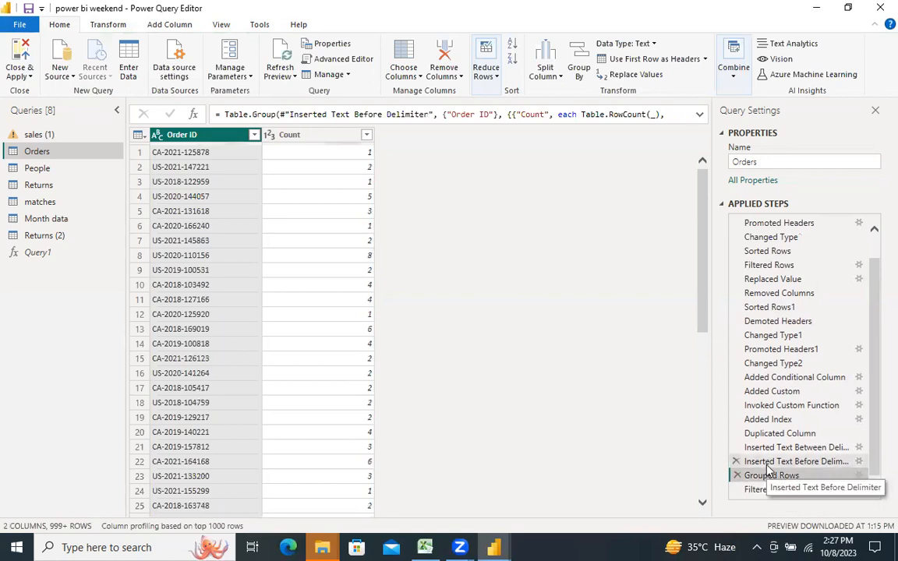
{"action": "left_click", "coordinate": [767, 464]}
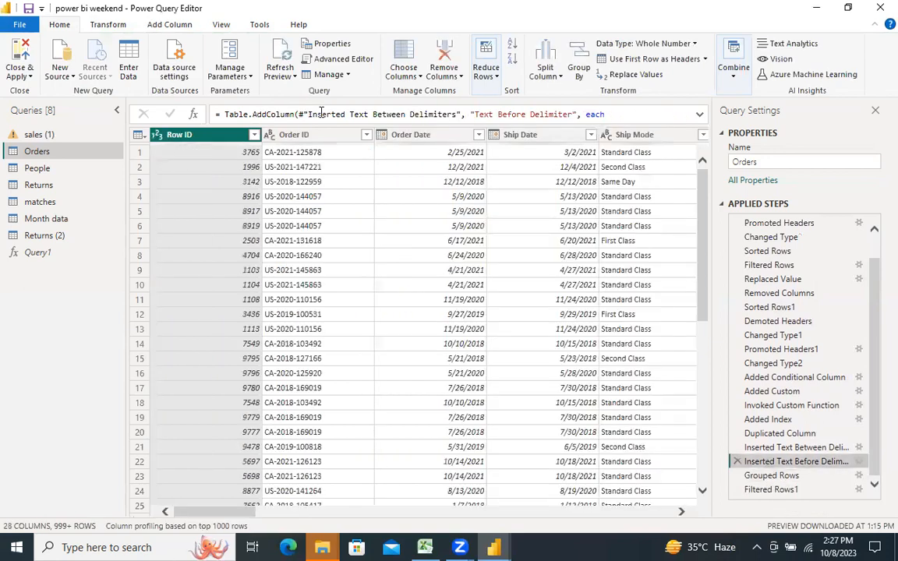
{"action": "left_click", "coordinate": [321, 137]}
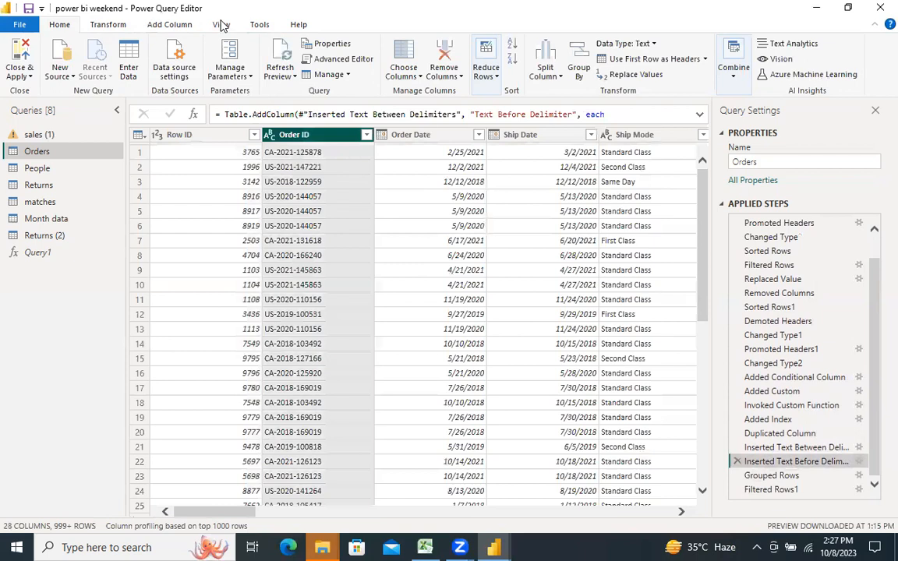
{"action": "left_click", "coordinate": [219, 25]}
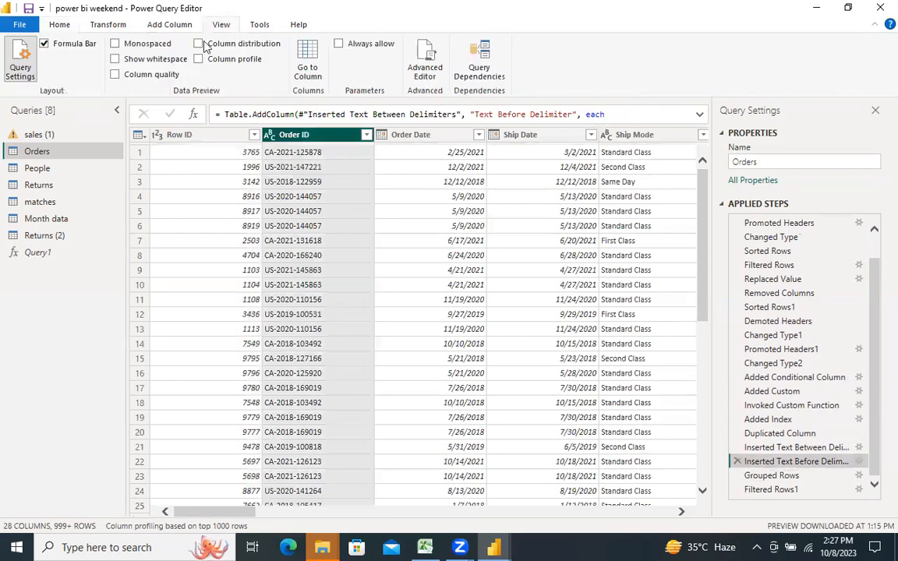
{"action": "left_click", "coordinate": [199, 44]}
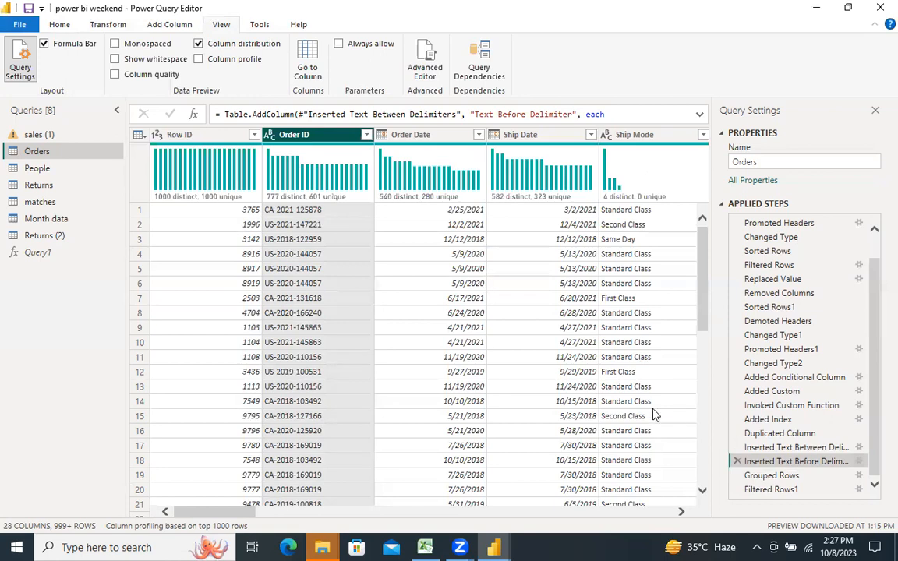
{"action": "mouse_move", "coordinate": [279, 201]}
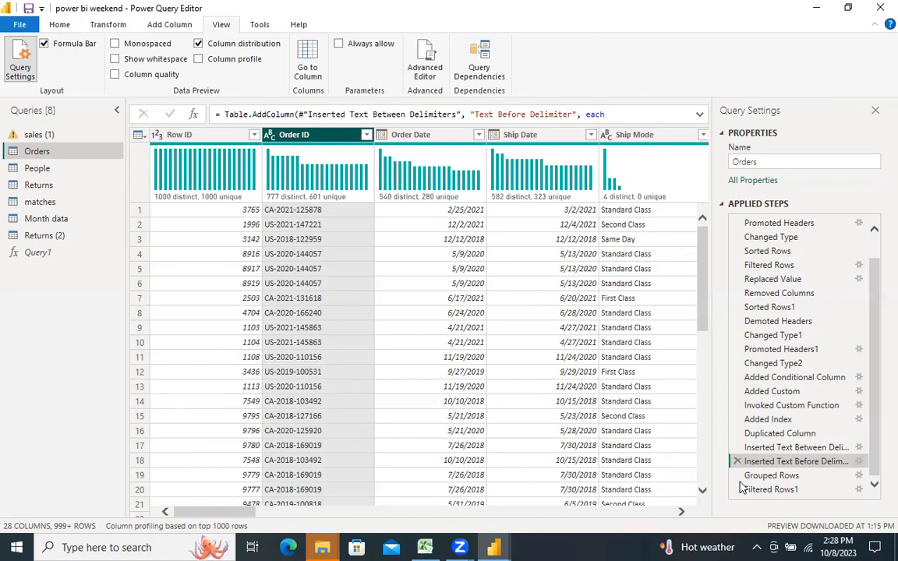
Step: Compare the column distributions of the Grouped Rows and Filtered Rows1 steps
{"action": "left_click", "coordinate": [772, 475]}
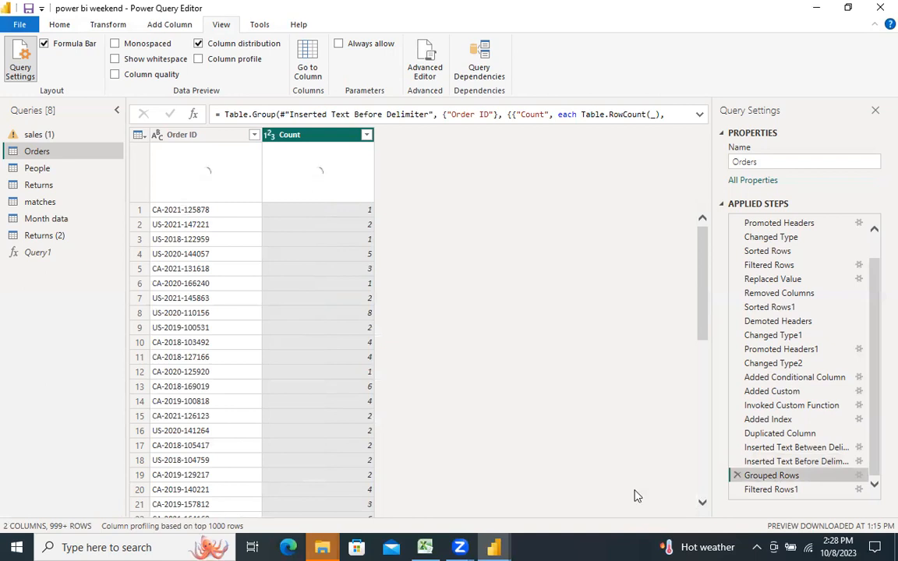
{"action": "left_click", "coordinate": [780, 492]}
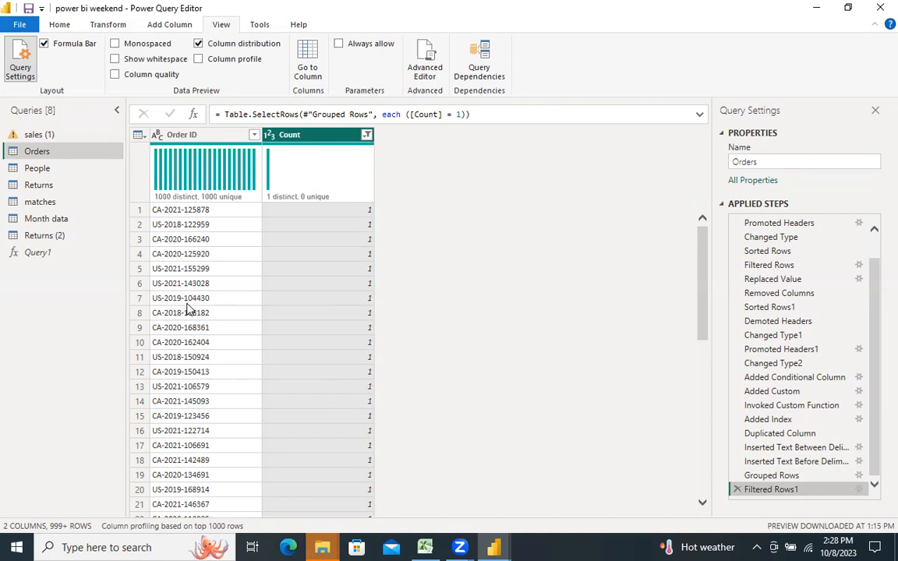
{"action": "left_click", "coordinate": [774, 475]}
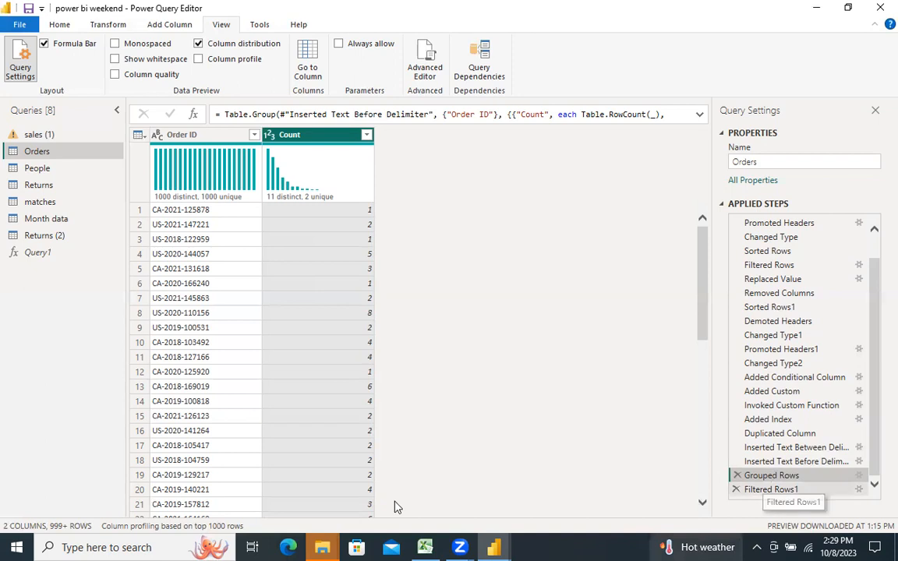
{"action": "mouse_move", "coordinate": [322, 545]}
{"action": "left_click", "coordinate": [387, 445]}
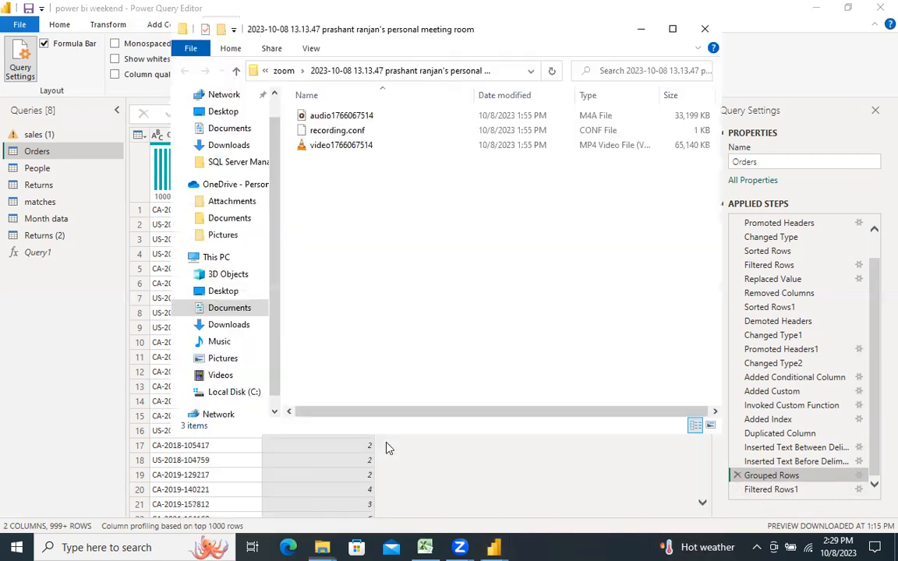
{"action": "left_click", "coordinate": [641, 30]}
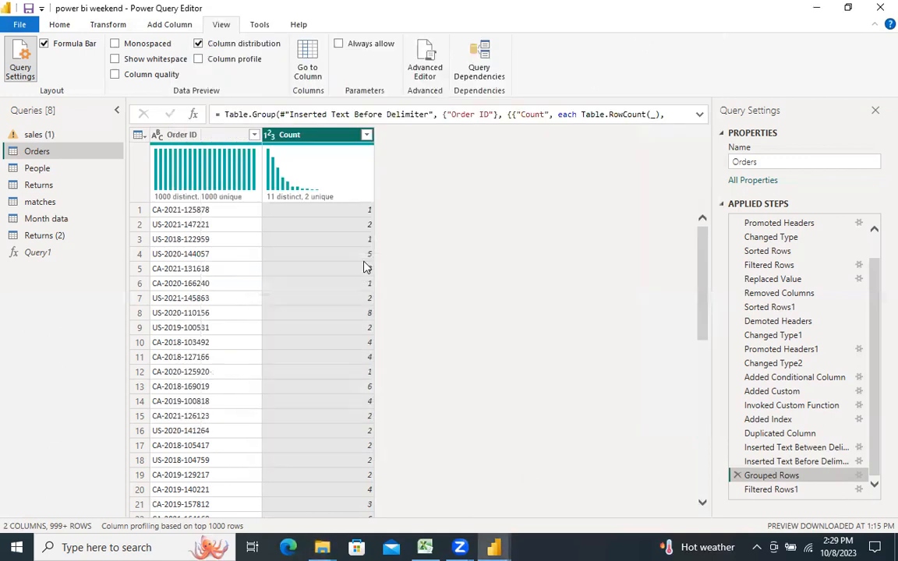
Step: Merge all columns into one column named Merged without a separator, inserting it after the Inserted Text Between Delimiters step
{"action": "left_click", "coordinate": [60, 25]}
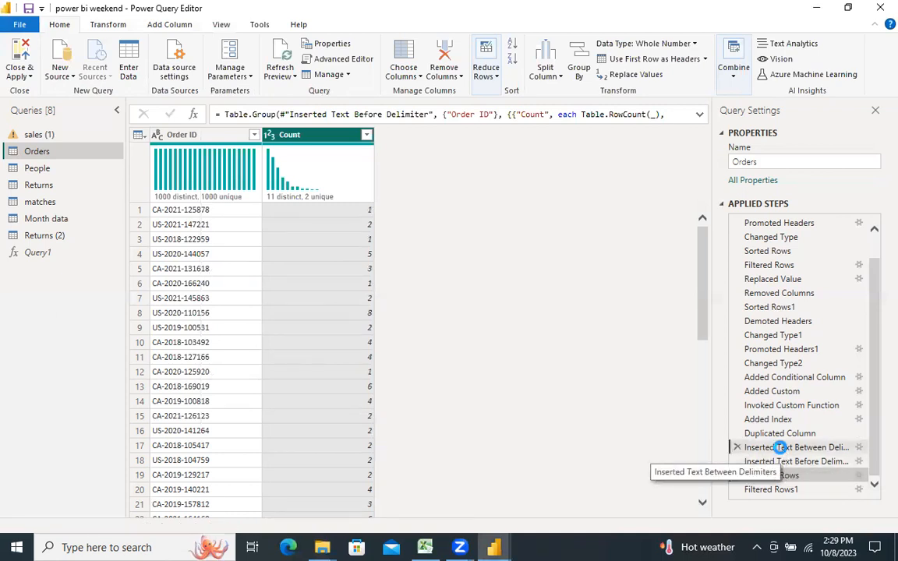
{"action": "left_click", "coordinate": [782, 448]}
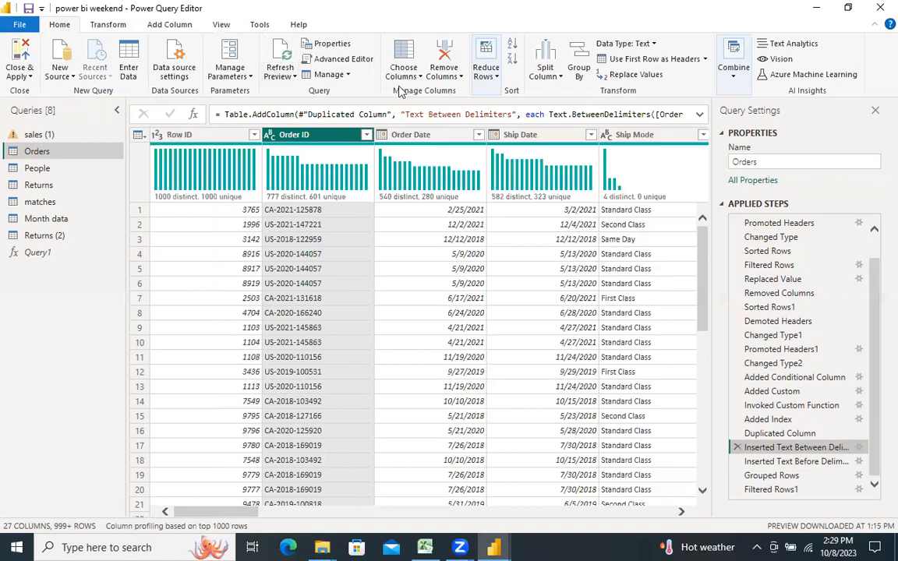
{"action": "left_click", "coordinate": [200, 138]}
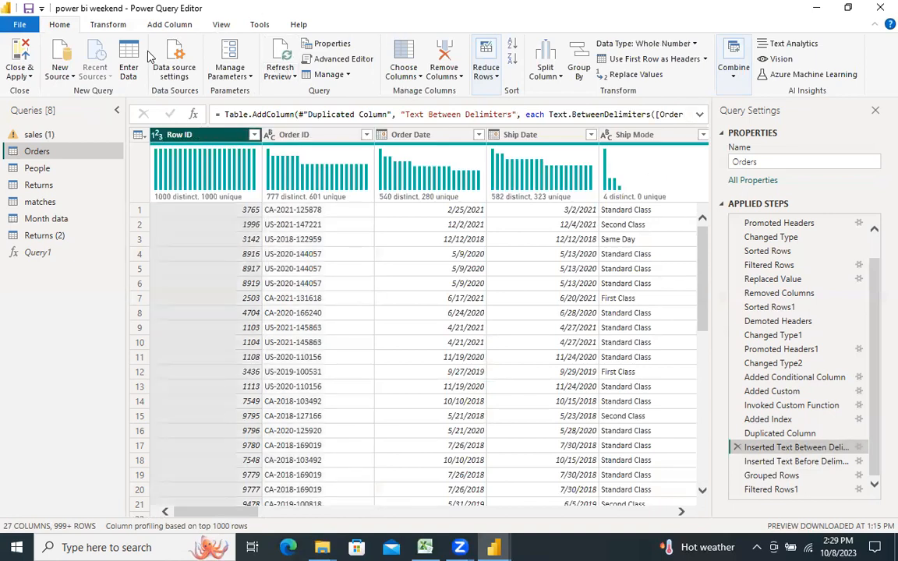
{"action": "left_click", "coordinate": [108, 25]}
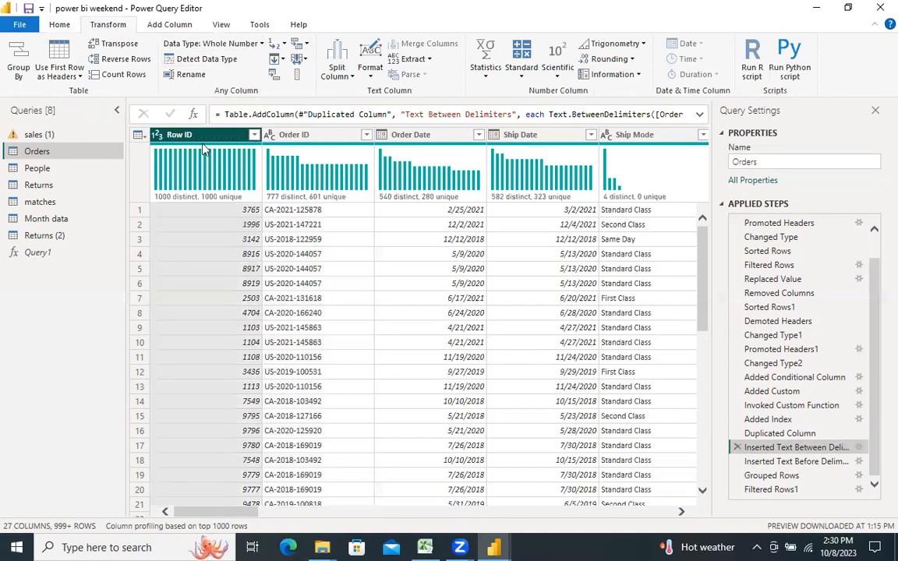
{"action": "mouse_move", "coordinate": [203, 148]}
{"action": "key", "text": "ctrl+a"}
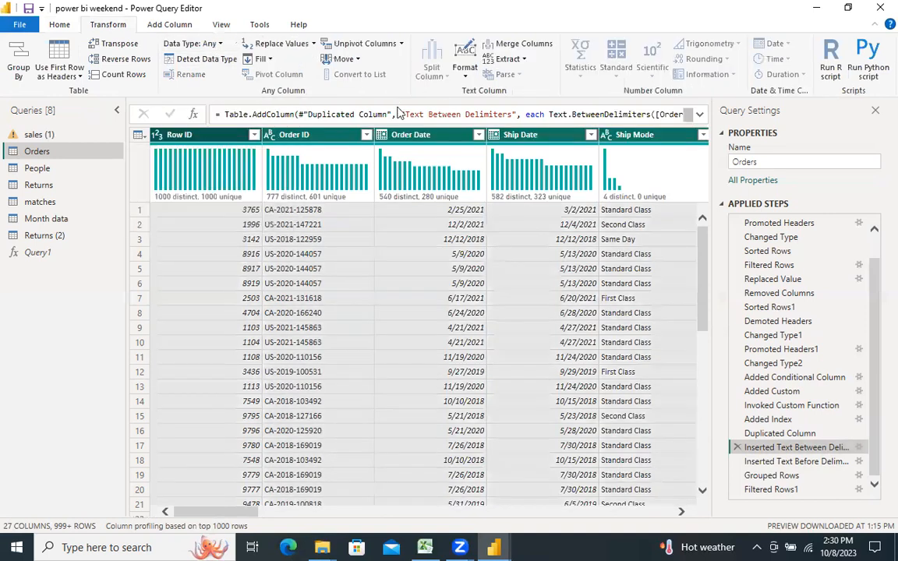
{"action": "left_click", "coordinate": [504, 48]}
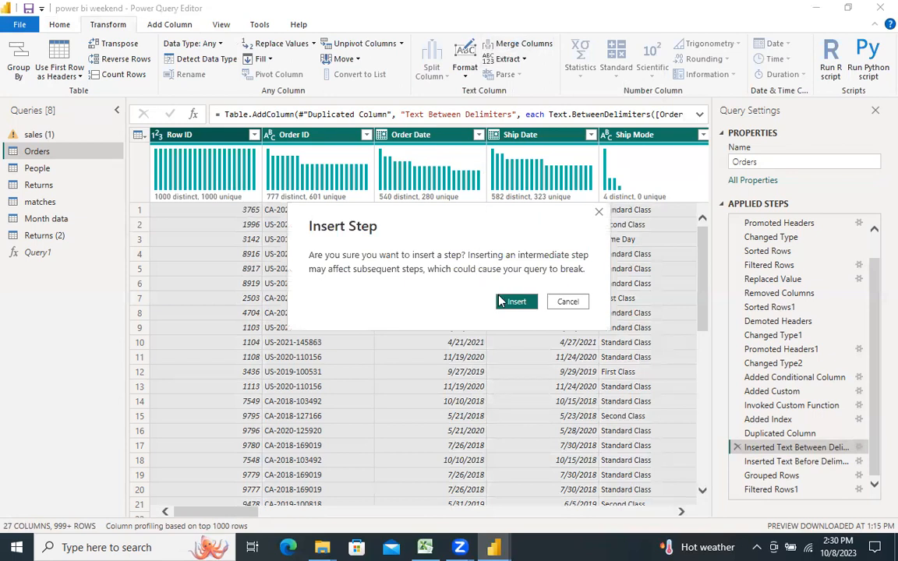
{"action": "left_click", "coordinate": [503, 303]}
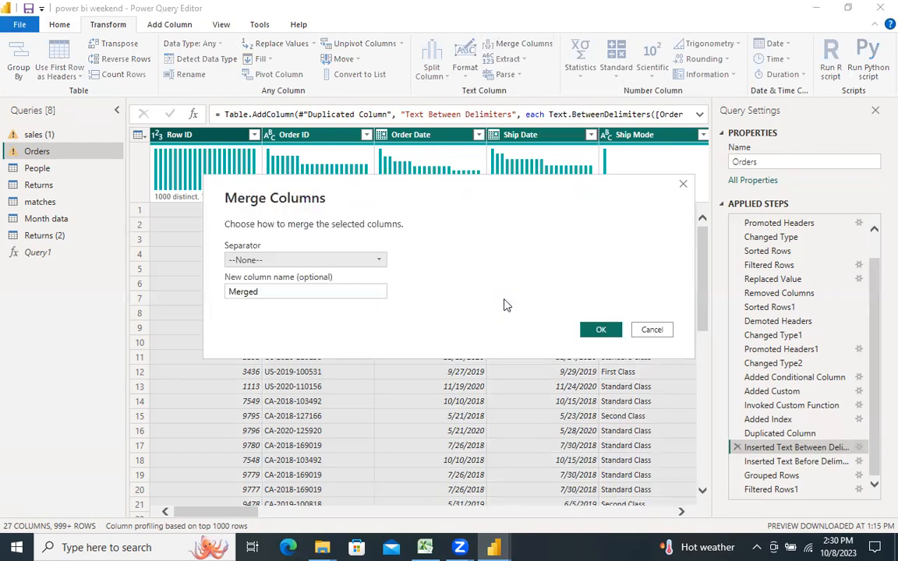
{"action": "left_click", "coordinate": [380, 261]}
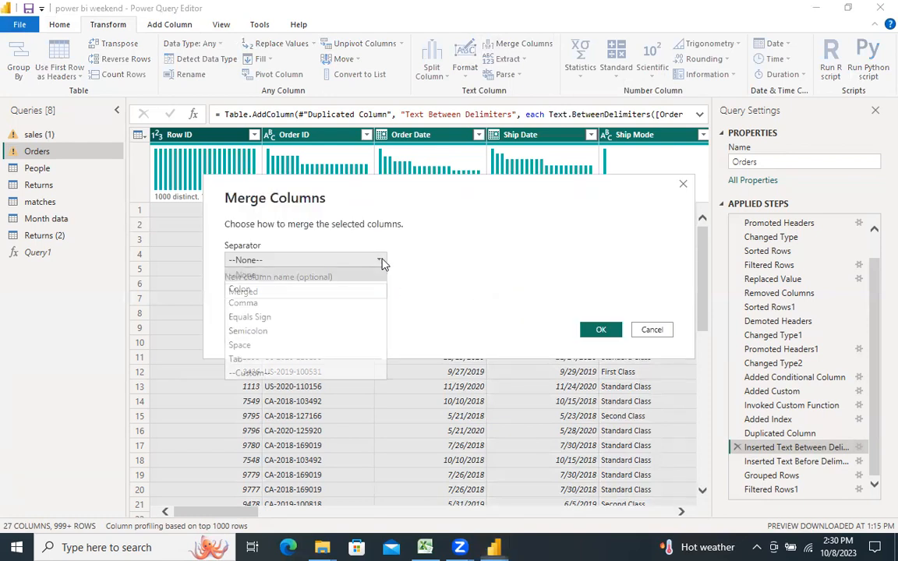
{"action": "left_click", "coordinate": [381, 262]}
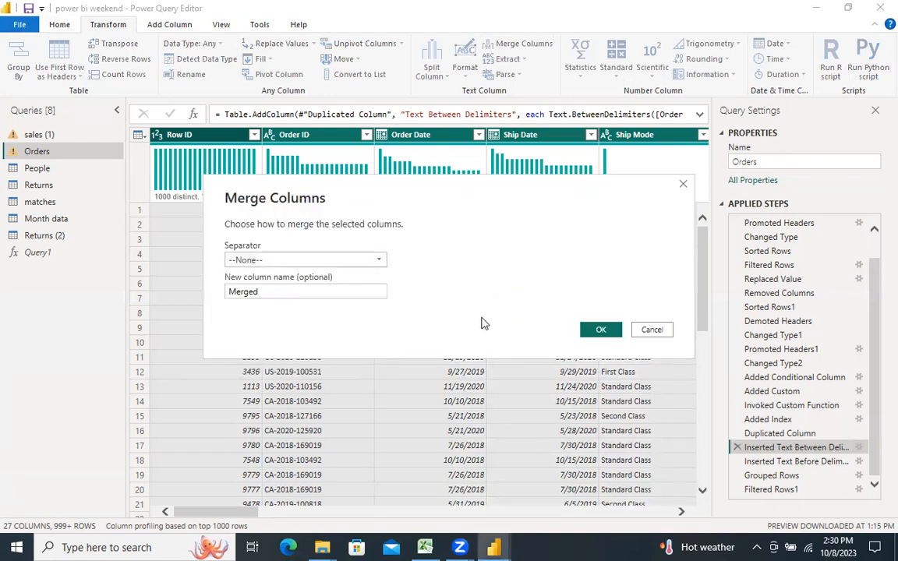
{"action": "left_click", "coordinate": [596, 330]}
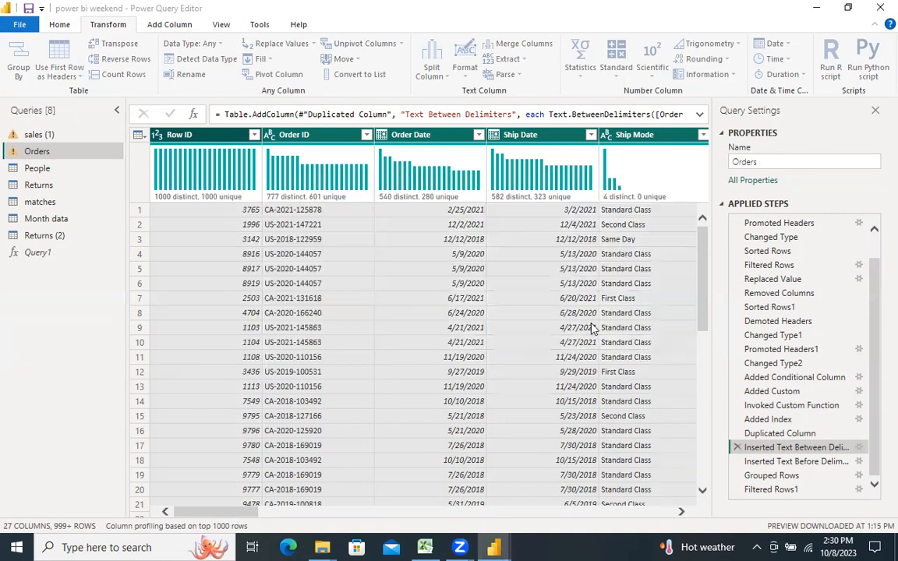
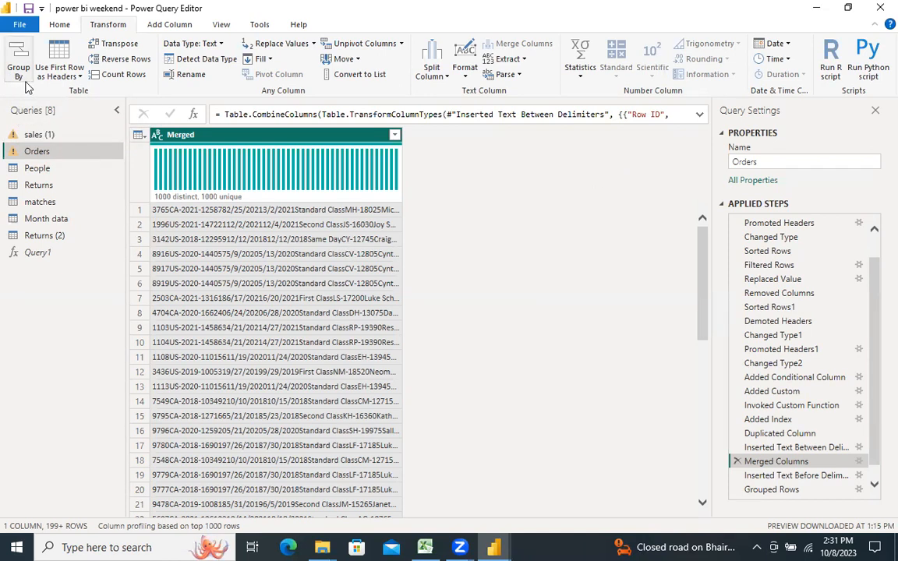
Step: Edit the Merged Columns step to use the Equals Sign as separator
{"action": "double_click", "coordinate": [764, 462]}
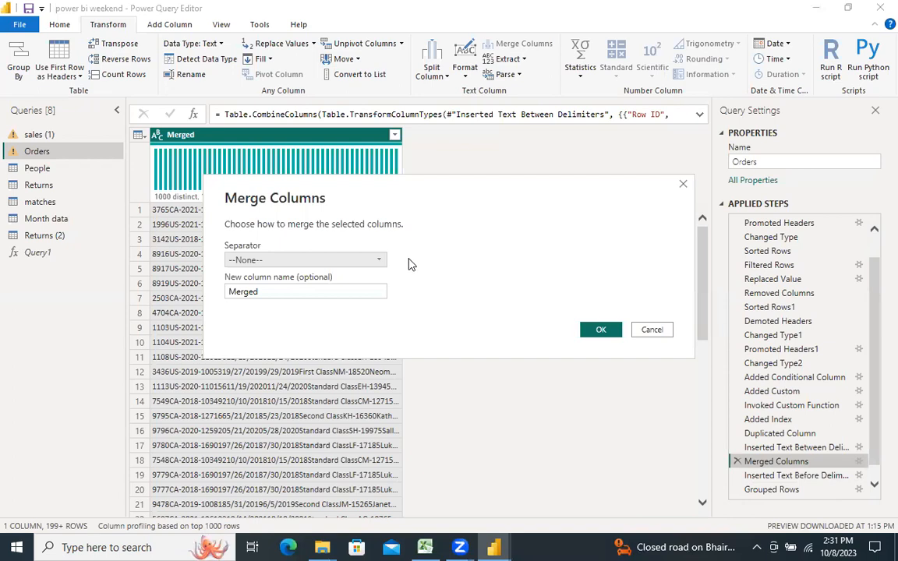
{"action": "left_click", "coordinate": [378, 262]}
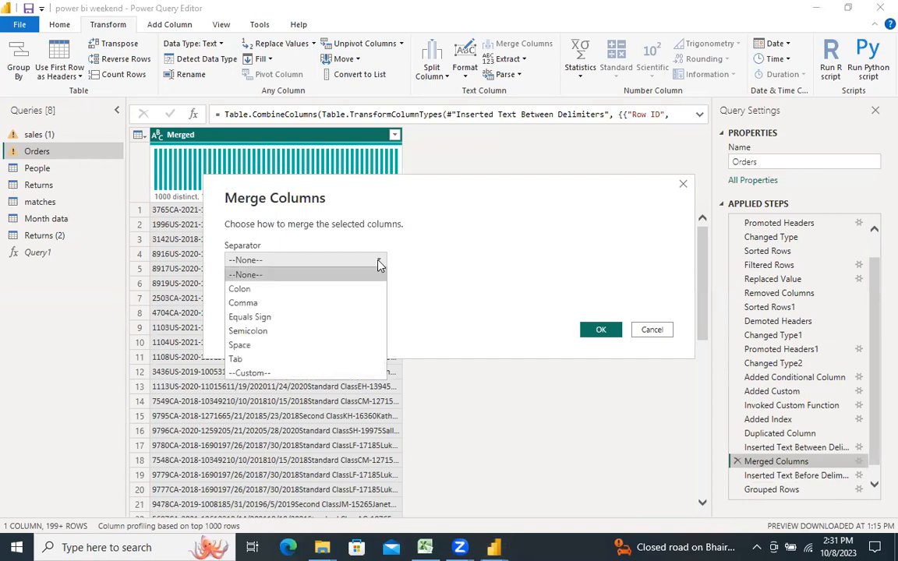
{"action": "left_click", "coordinate": [368, 316]}
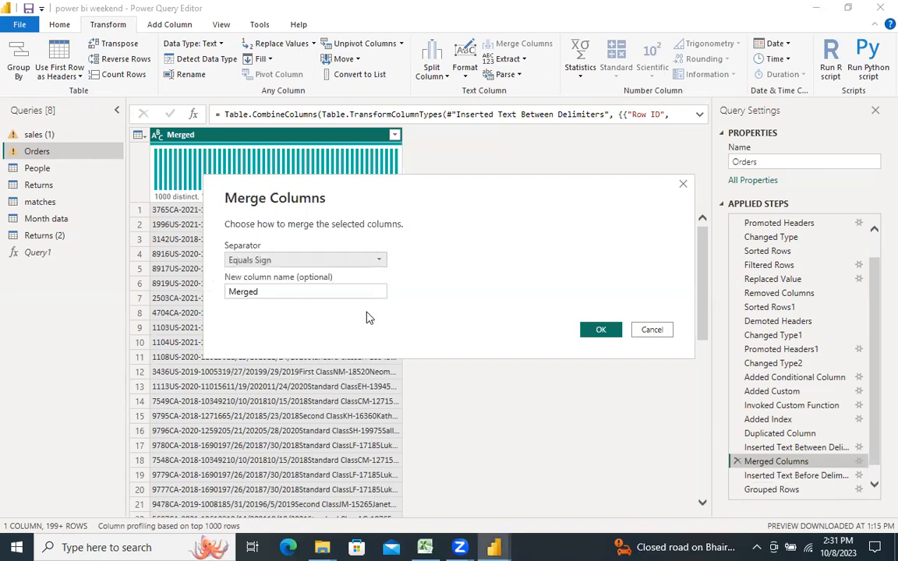
{"action": "left_click", "coordinate": [595, 327]}
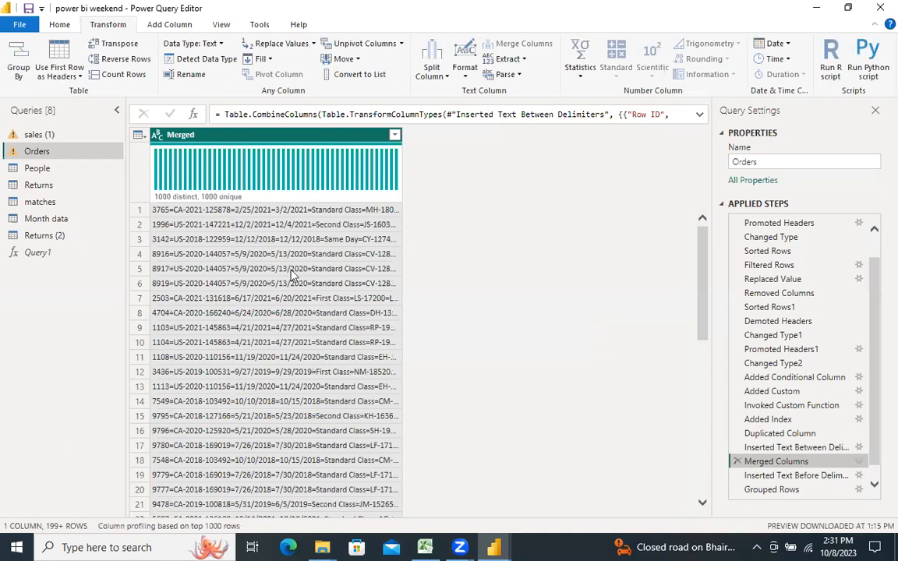
Step: Group the table by the Merged column with a Count Rows column named Count, inserting it after the Merged Columns step
{"action": "left_click", "coordinate": [18, 59]}
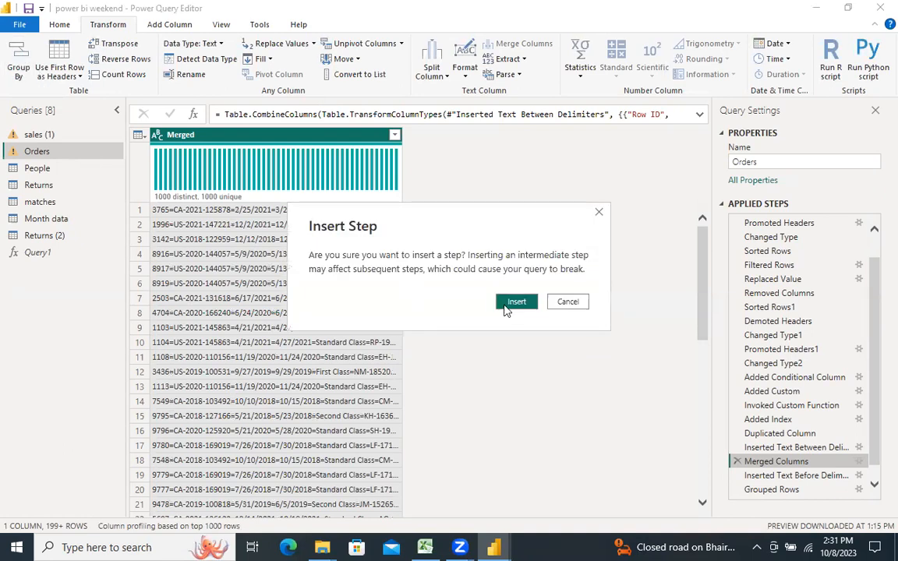
{"action": "left_click", "coordinate": [516, 302]}
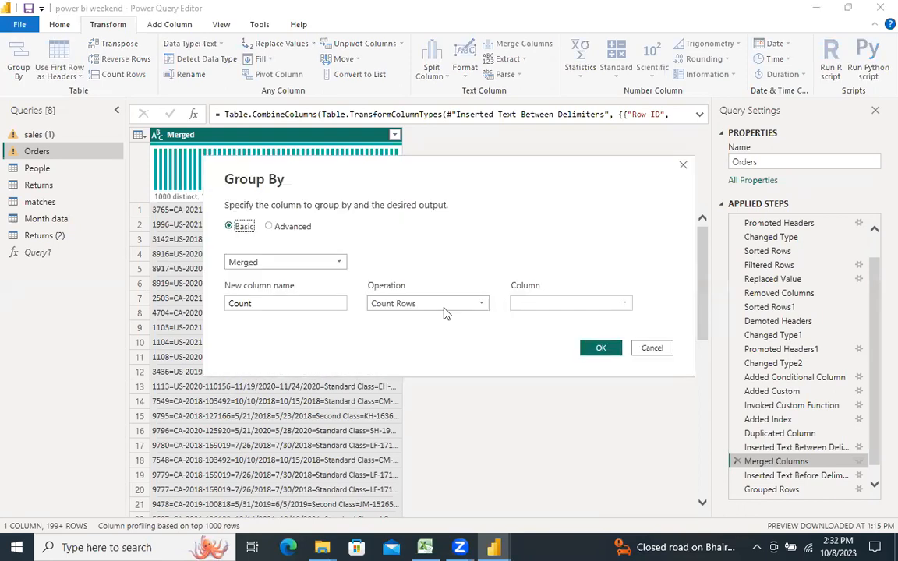
{"action": "left_click", "coordinate": [598, 349]}
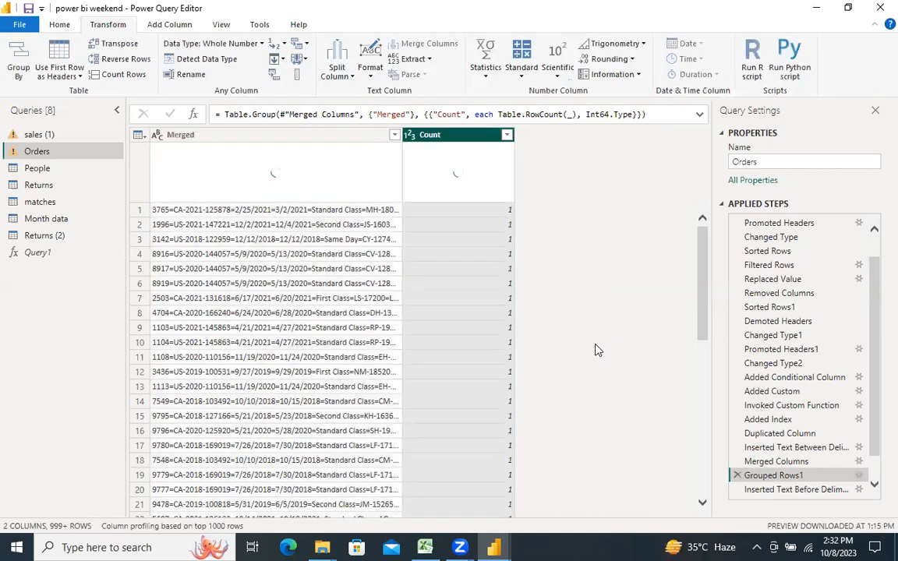
Step: Check the filter values of the Count column for duplicated rows, leaving the filter unchanged
{"action": "left_click", "coordinate": [507, 135]}
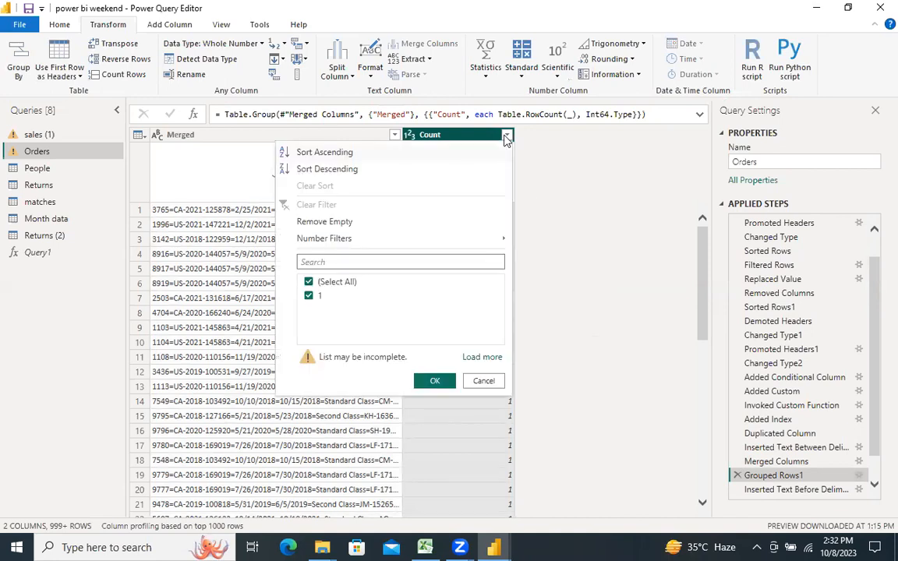
{"action": "left_click", "coordinate": [447, 140]}
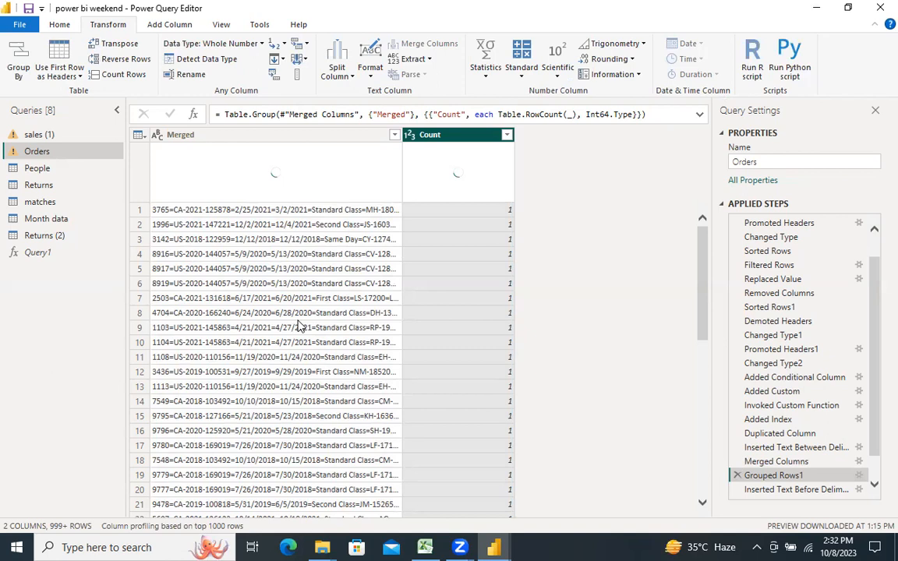
{"action": "left_click", "coordinate": [507, 136]}
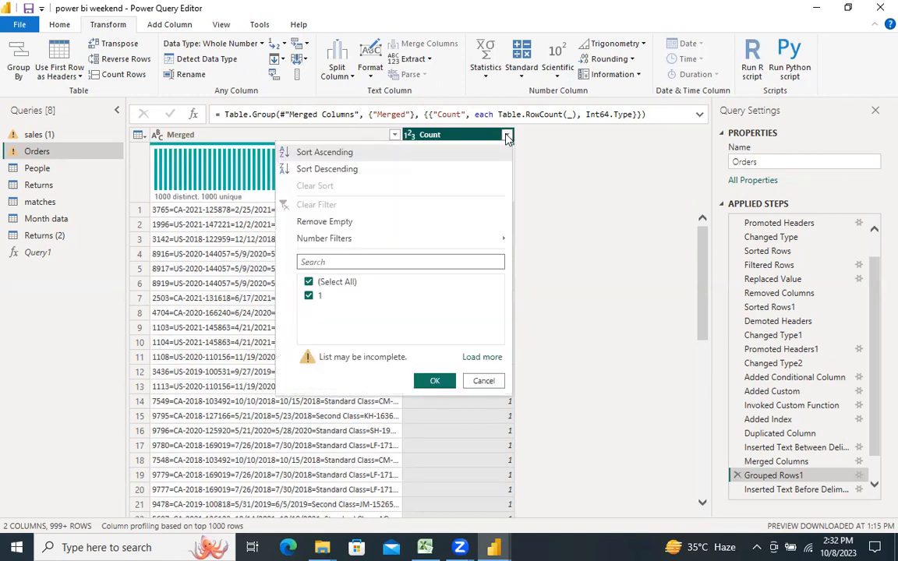
{"action": "left_click", "coordinate": [483, 381]}
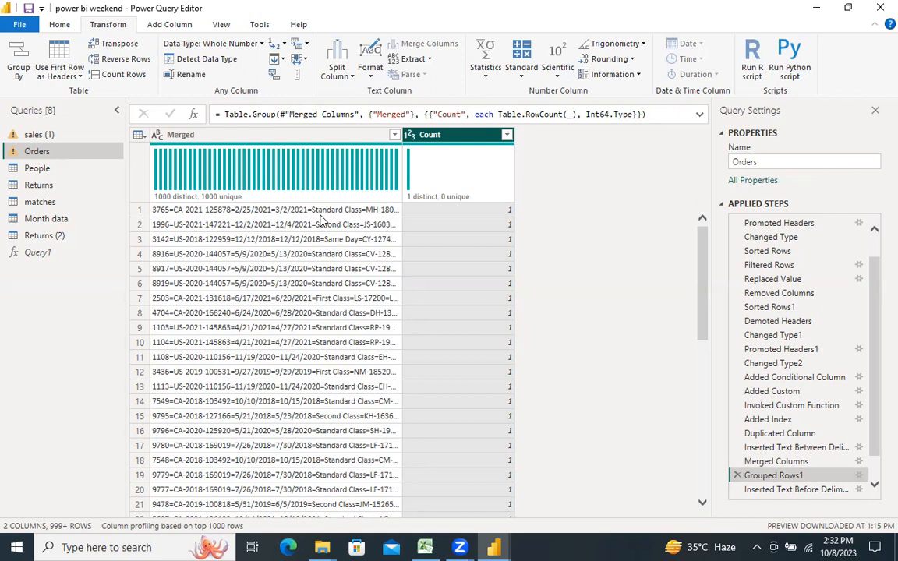
Step: Remove the Count column, inserting the removal after the Grouped Rows1 step
{"action": "left_click", "coordinate": [279, 137]}
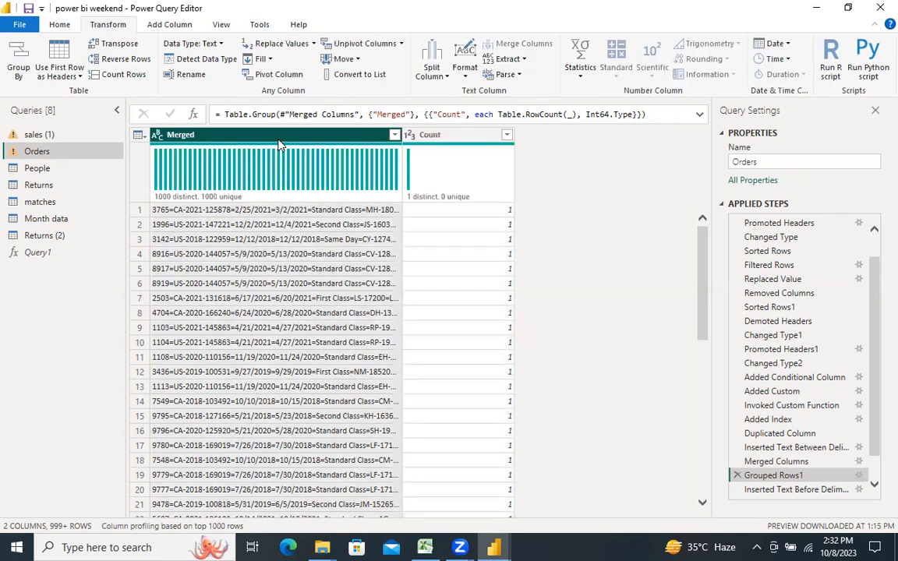
{"action": "left_click", "coordinate": [448, 145]}
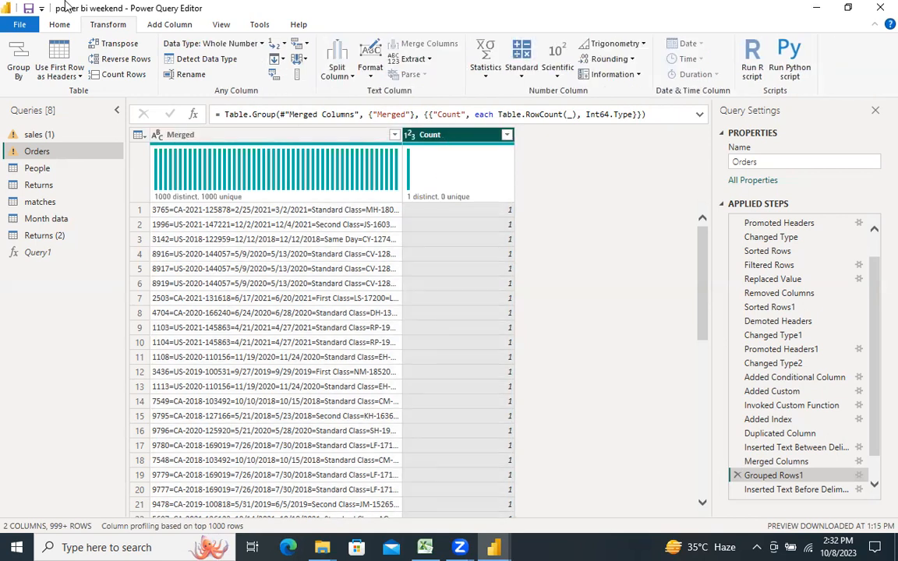
{"action": "left_click", "coordinate": [61, 26]}
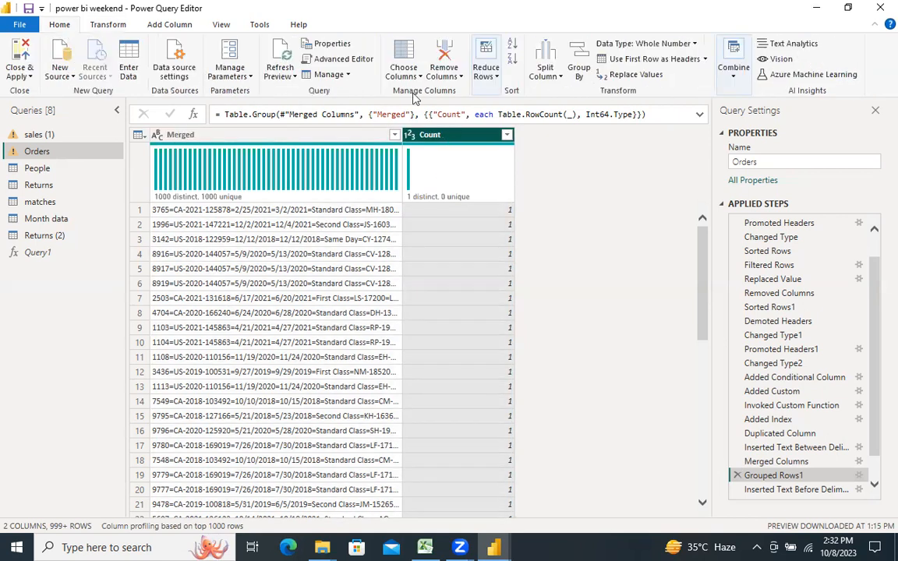
{"action": "left_click", "coordinate": [441, 76]}
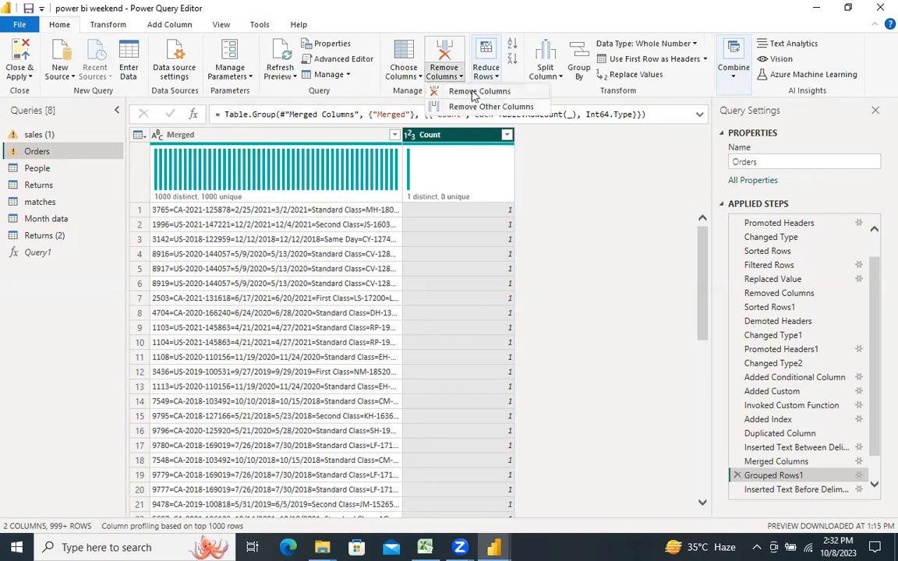
{"action": "left_click", "coordinate": [473, 92]}
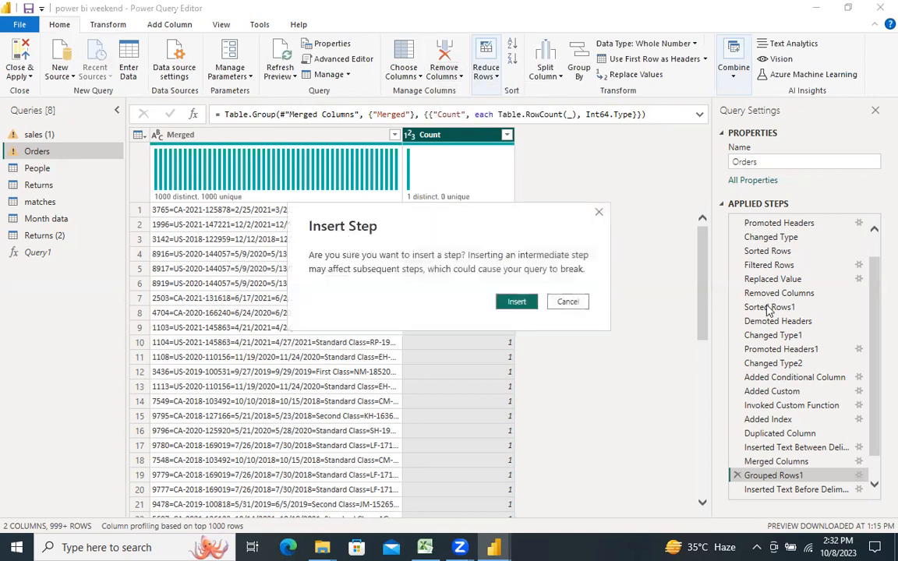
{"action": "left_click", "coordinate": [511, 302]}
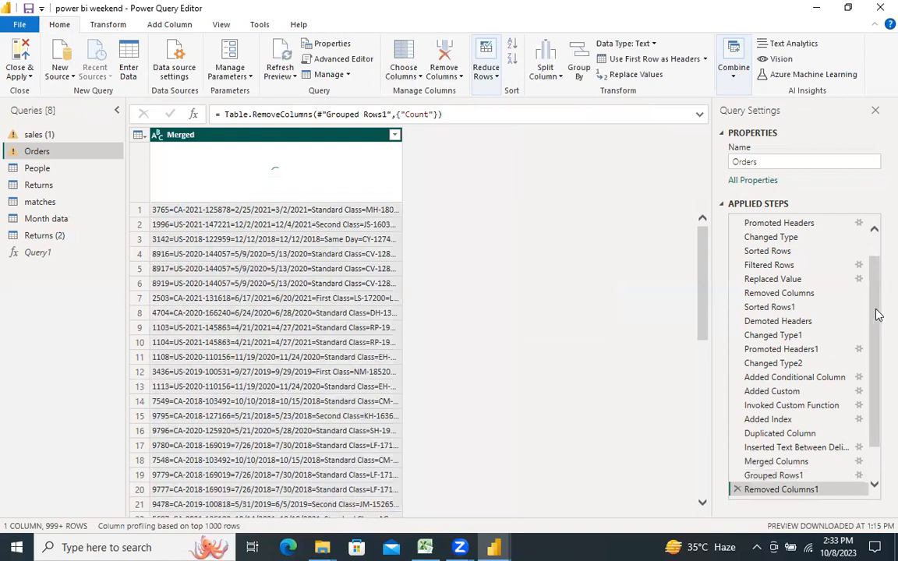
Step: Delete the Inserted Text Before Delimiter, Grouped Rows and Filtered Rows1 steps from the end of the Orders query
{"action": "scroll", "coordinate": [872, 387], "scroll_direction": "down", "scroll_amount": 1}
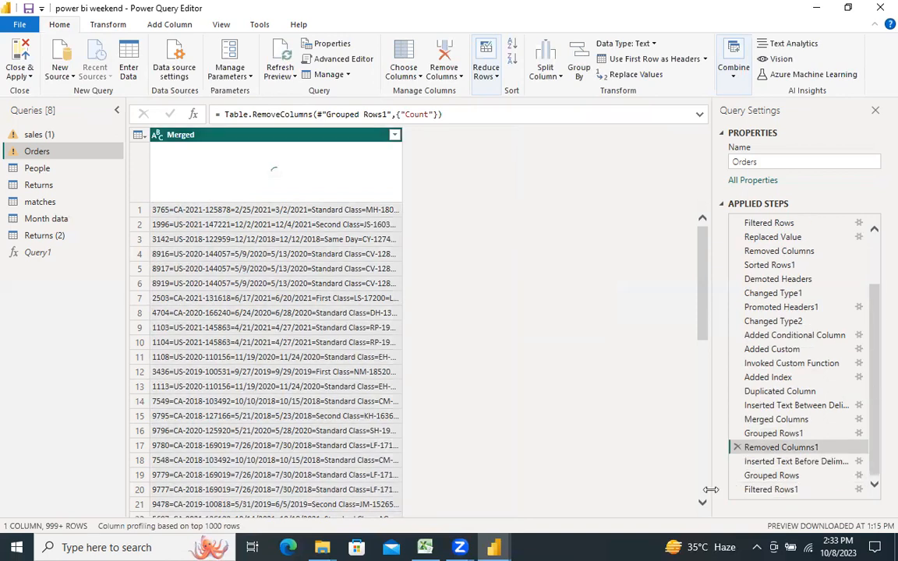
{"action": "left_click", "coordinate": [744, 463]}
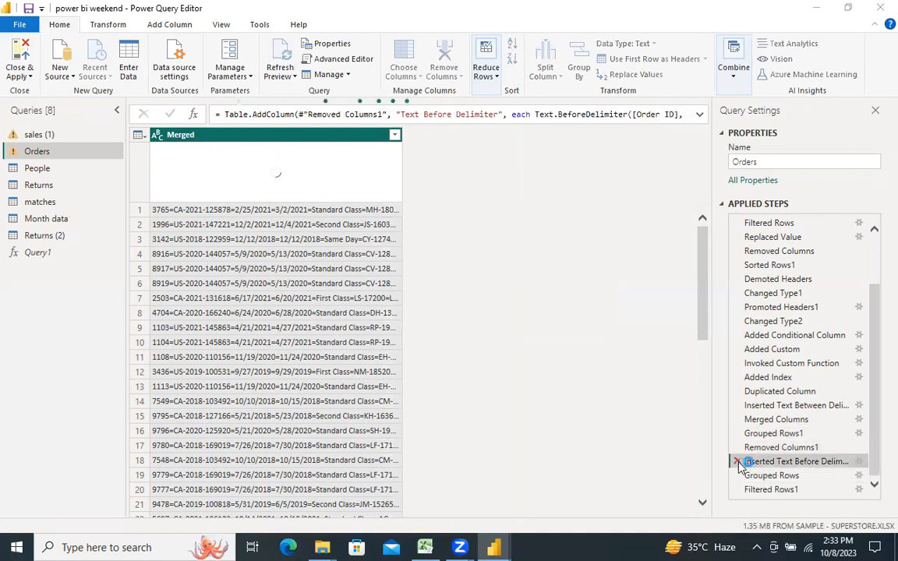
{"action": "left_click", "coordinate": [737, 462]}
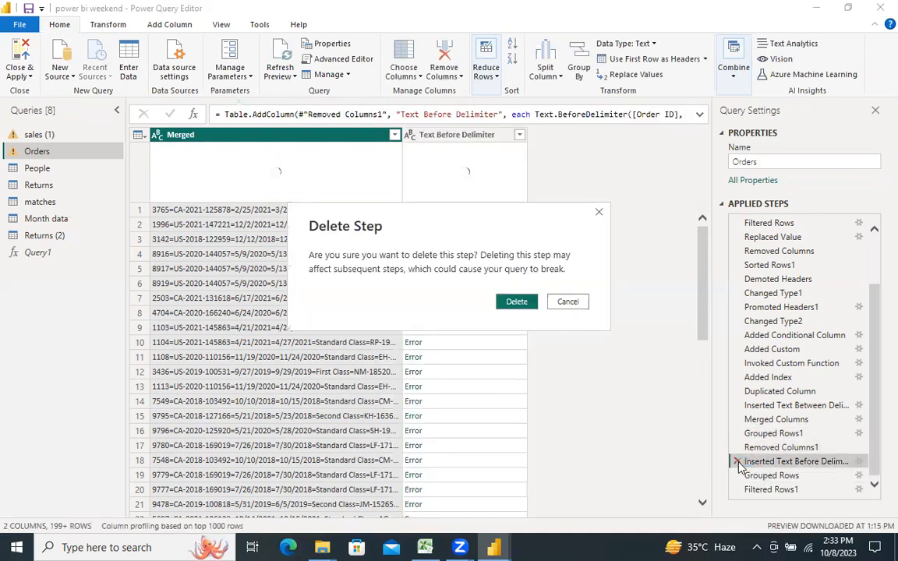
{"action": "left_click", "coordinate": [518, 303]}
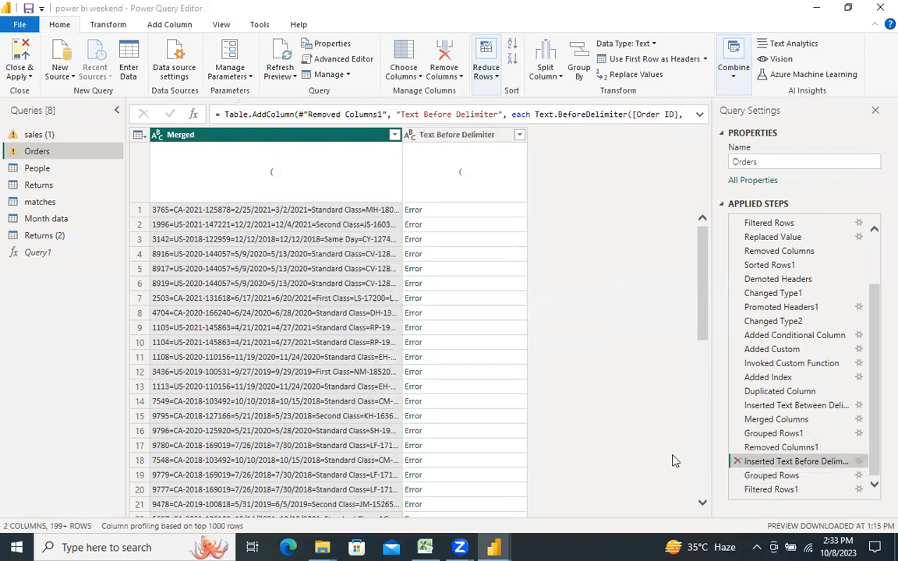
{"action": "left_click", "coordinate": [737, 476]}
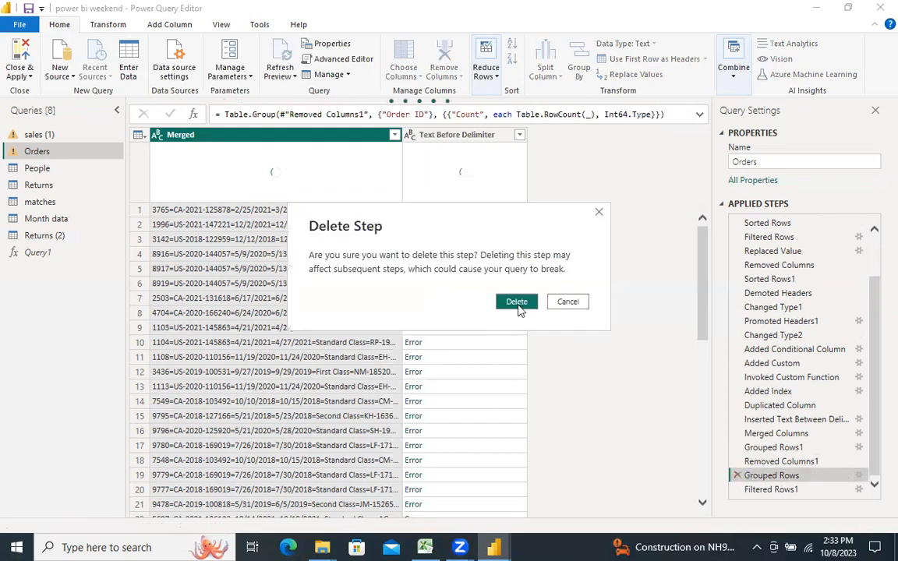
{"action": "left_click", "coordinate": [517, 304]}
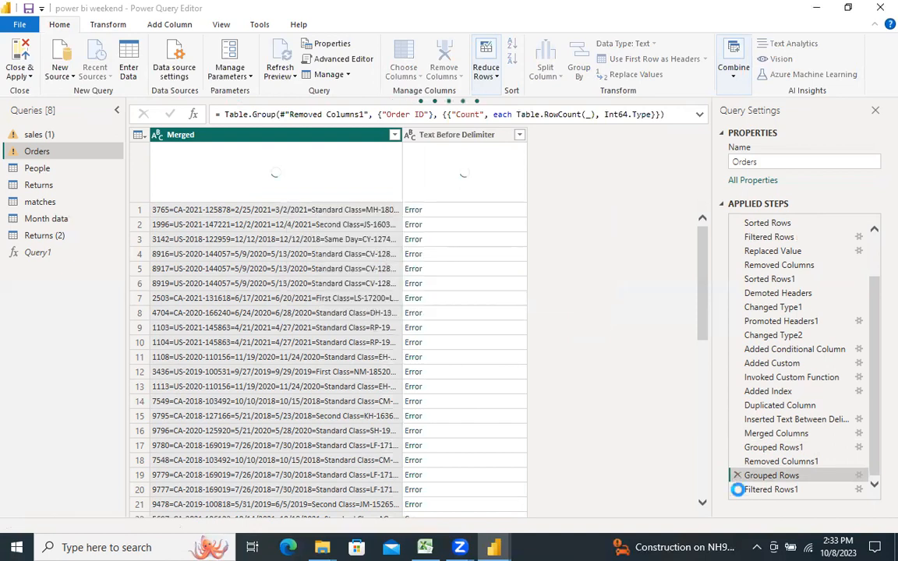
{"action": "left_click", "coordinate": [737, 489]}
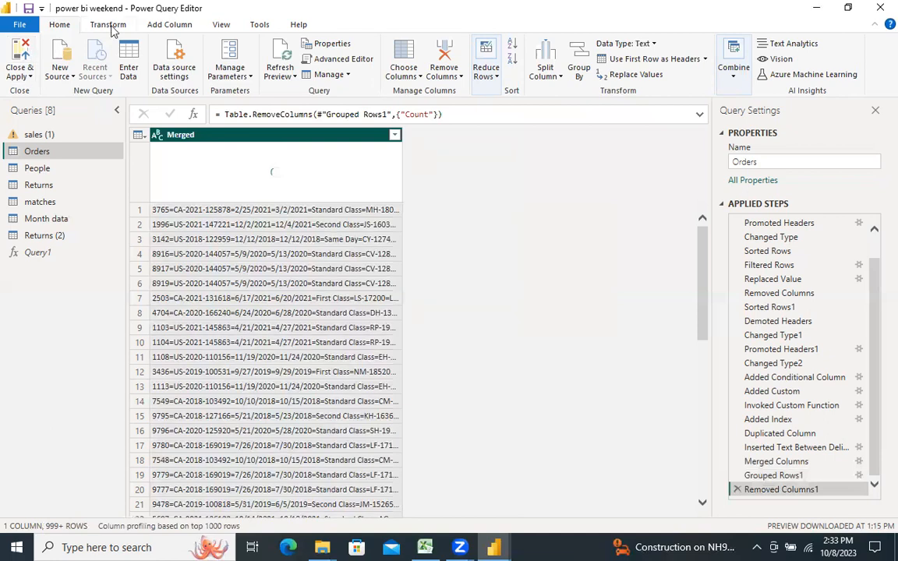
Step: Split the Merged column by the Equals Sign delimiter at each occurrence
{"action": "left_click", "coordinate": [544, 78]}
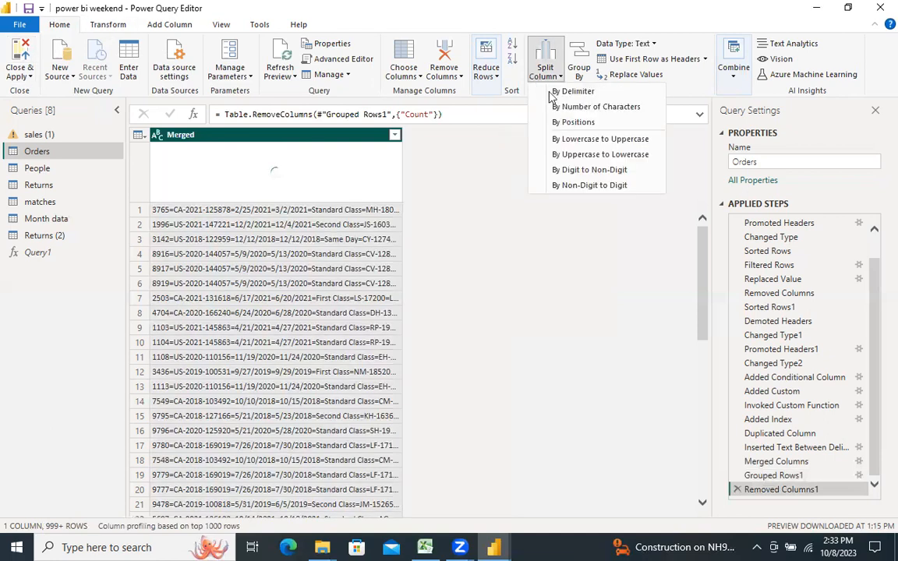
{"action": "left_click", "coordinate": [552, 94]}
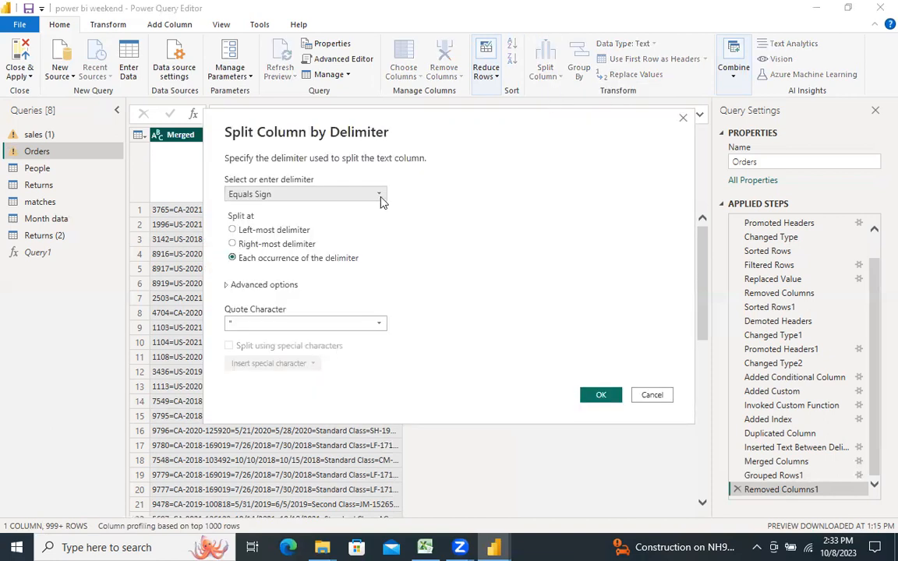
{"action": "left_click", "coordinate": [380, 194]}
{"action": "left_click", "coordinate": [338, 238]}
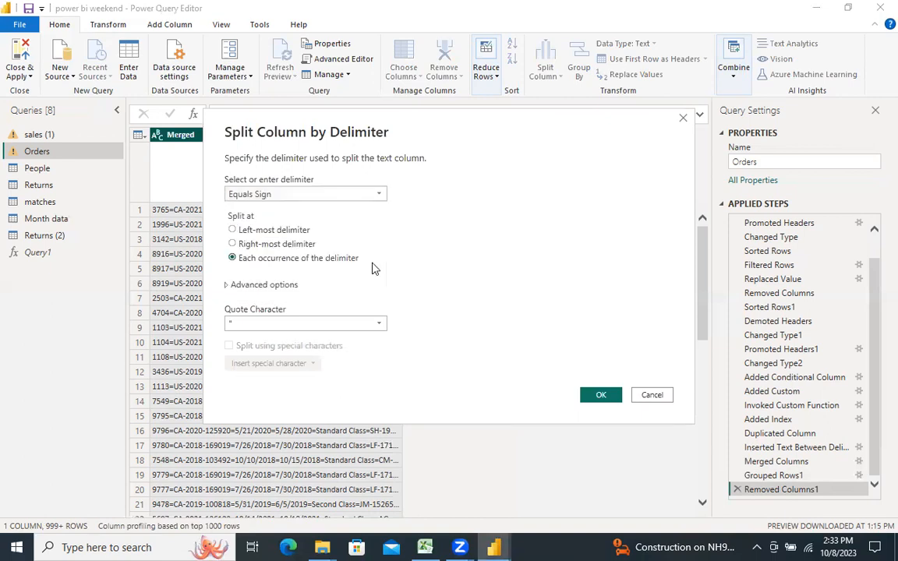
{"action": "left_click", "coordinate": [589, 397]}
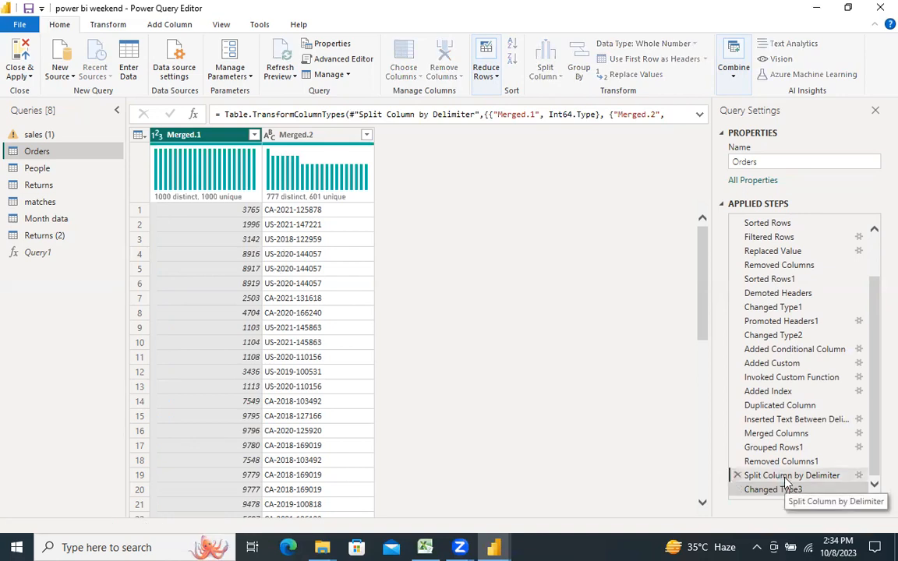
Step: Compare the table at the Removed Columns1 and Split Column by Delimiter steps
{"action": "left_click", "coordinate": [784, 477]}
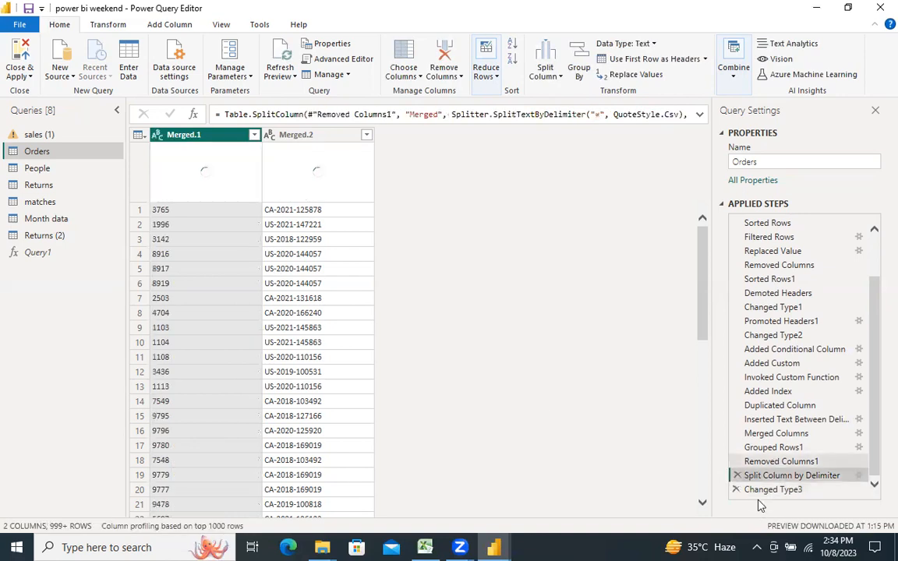
{"action": "left_click", "coordinate": [769, 462]}
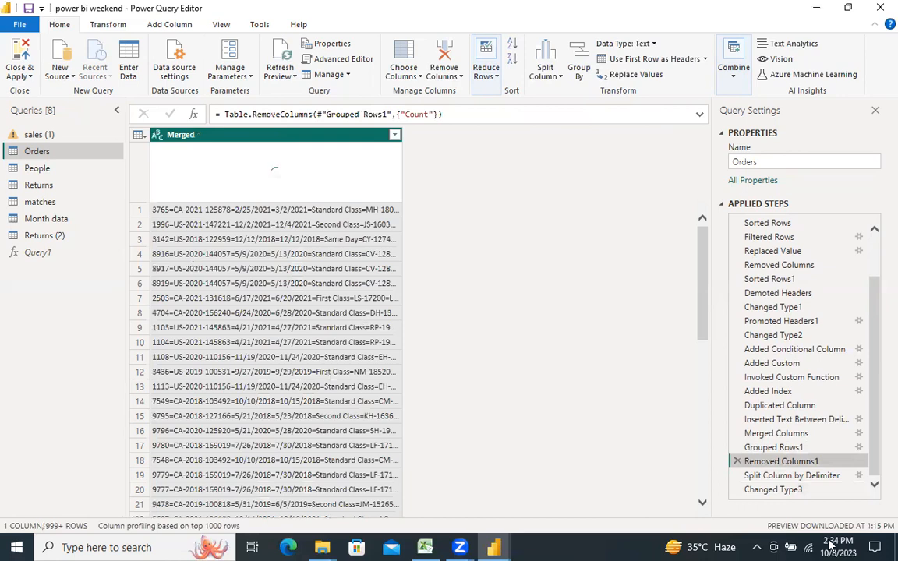
{"action": "left_click", "coordinate": [807, 476]}
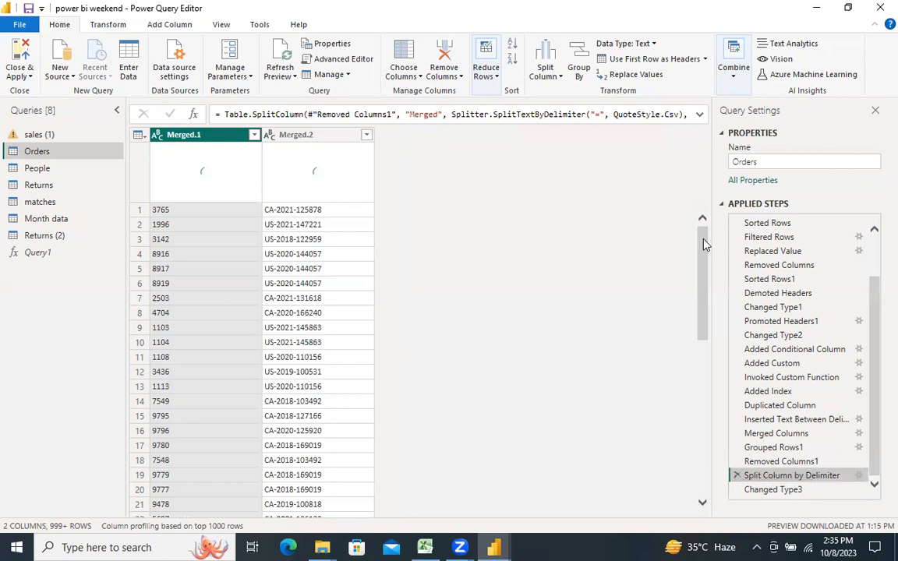
{"action": "left_click_drag", "start_coordinate": [702, 284], "coordinate": [692, 204]}
{"action": "left_click", "coordinate": [762, 461]}
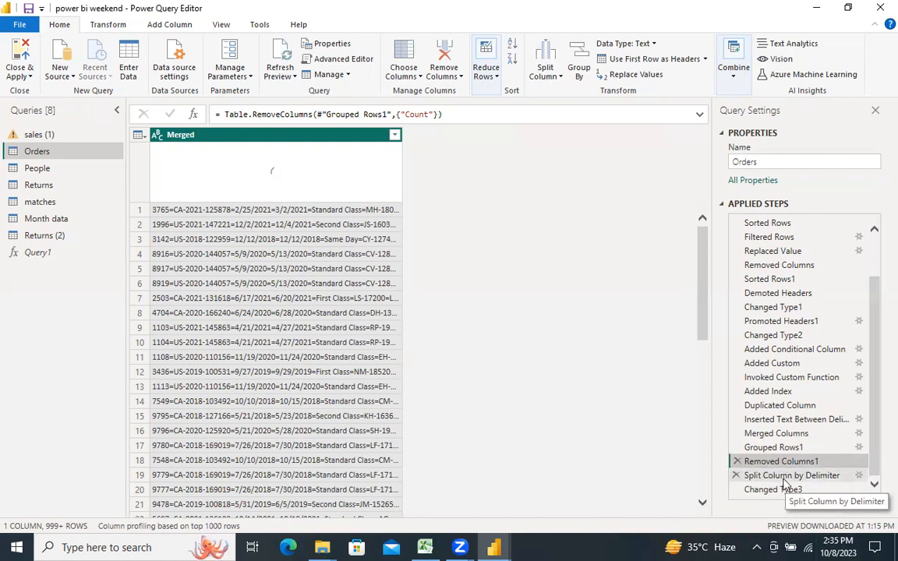
Step: Try to clear the number of columns to split into in the Split Column by Delimiter step
{"action": "left_click", "coordinate": [784, 480]}
{"action": "double_click", "coordinate": [784, 482]}
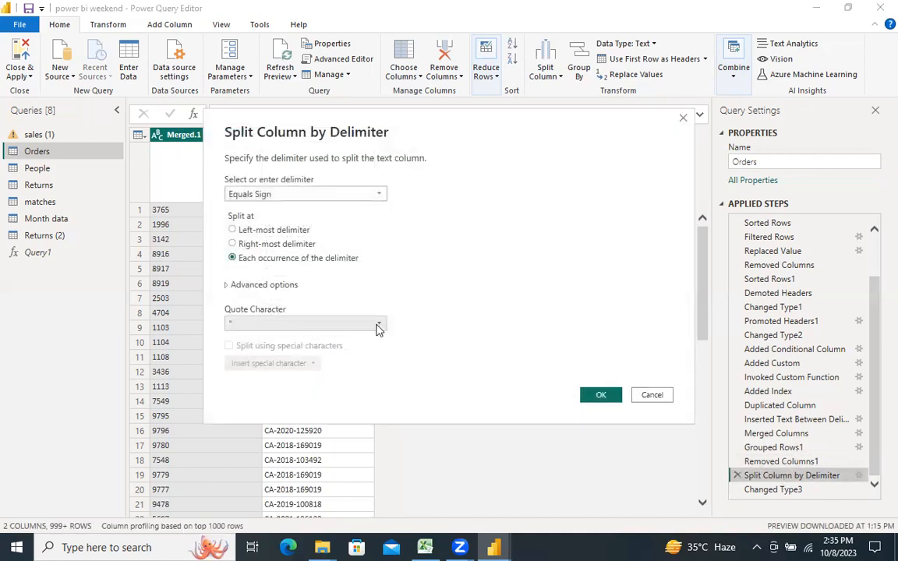
{"action": "left_click", "coordinate": [228, 289]}
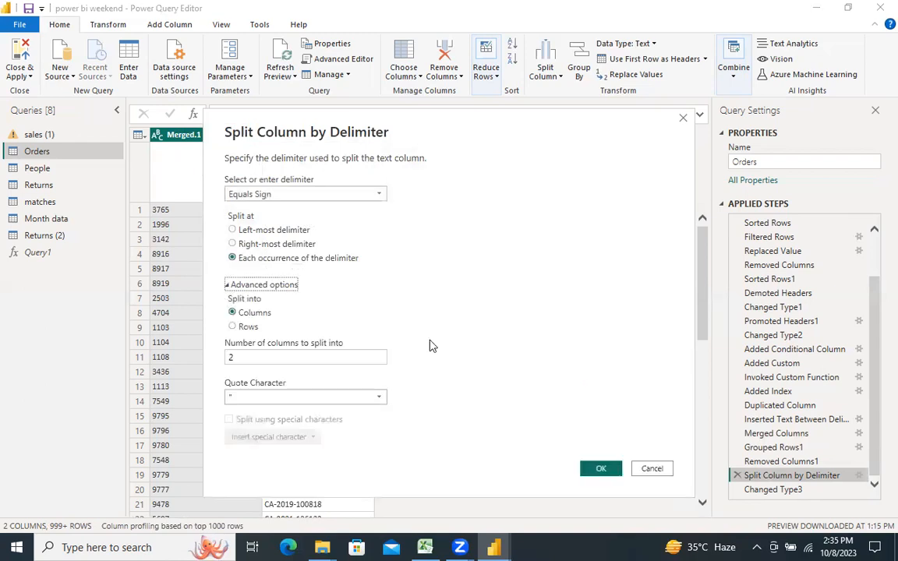
{"action": "left_click", "coordinate": [276, 359]}
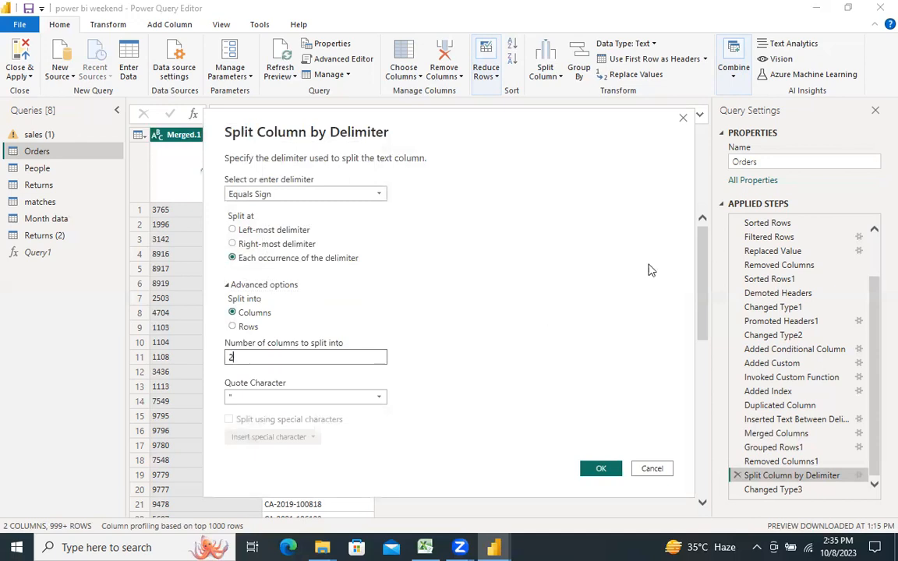
{"action": "key", "text": "BackSpace"}
{"action": "key", "text": "Return"}
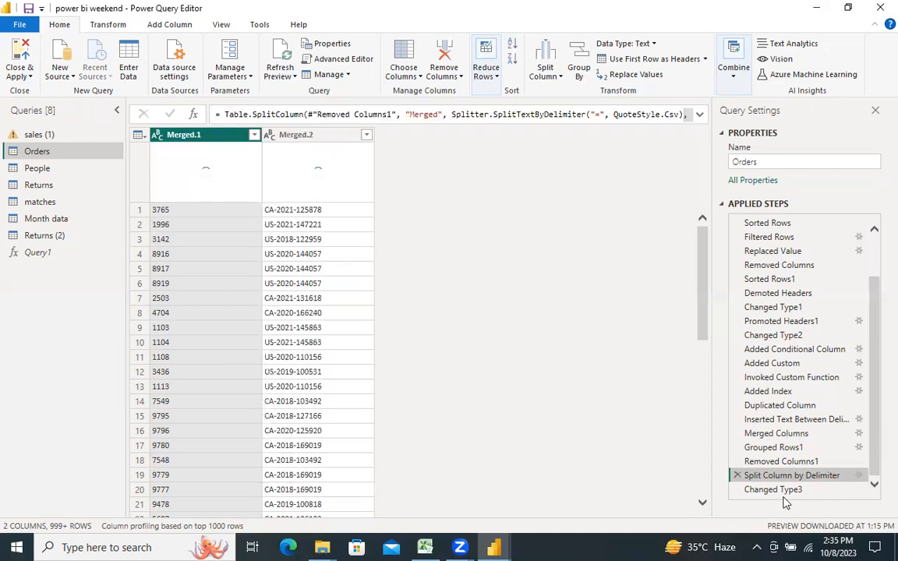
Step: Check the column count at the Inserted Text Between Delimiters step and set the Split Column by Delimiter step to split into 27 columns
{"action": "left_click", "coordinate": [776, 462]}
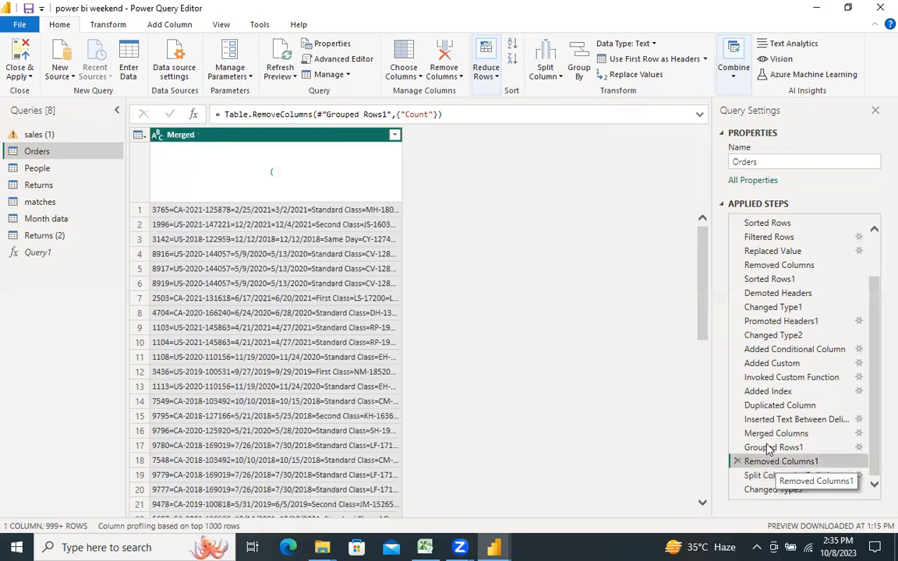
{"action": "left_click", "coordinate": [771, 447]}
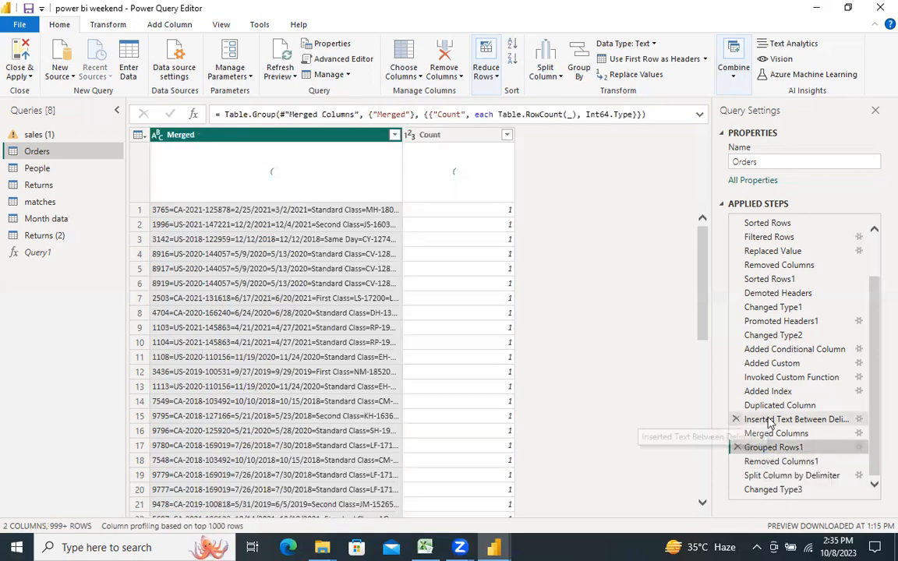
{"action": "left_click", "coordinate": [770, 421]}
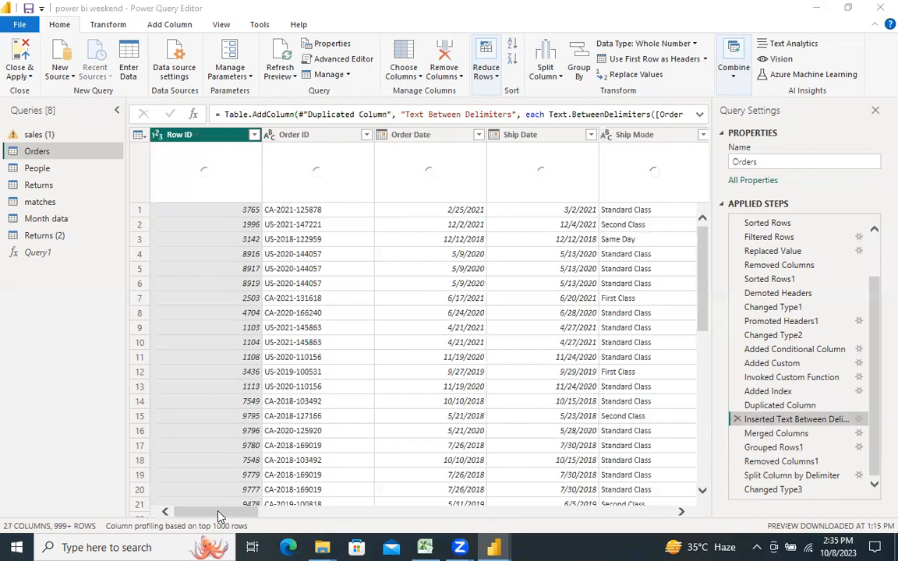
{"action": "left_click_drag", "start_coordinate": [219, 517], "coordinate": [152, 512]}
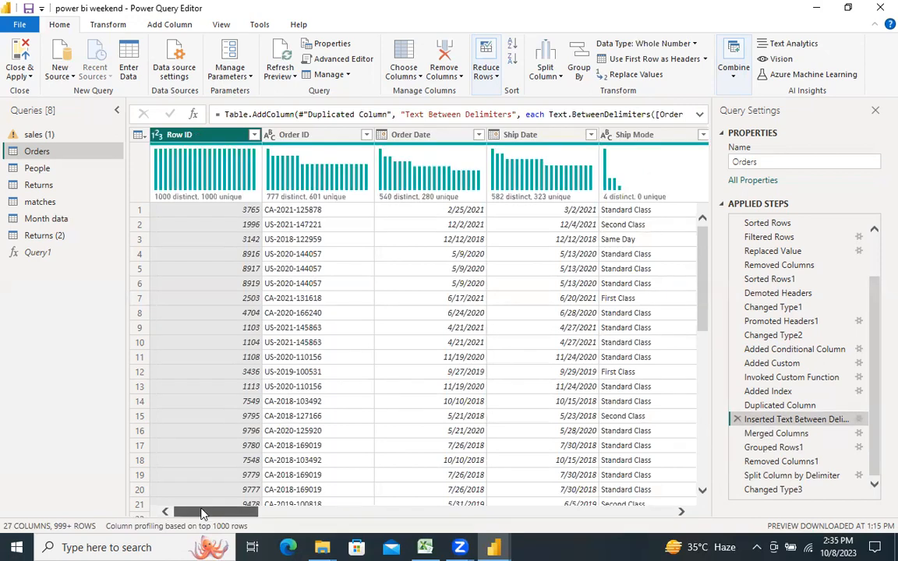
{"action": "left_click", "coordinate": [776, 477]}
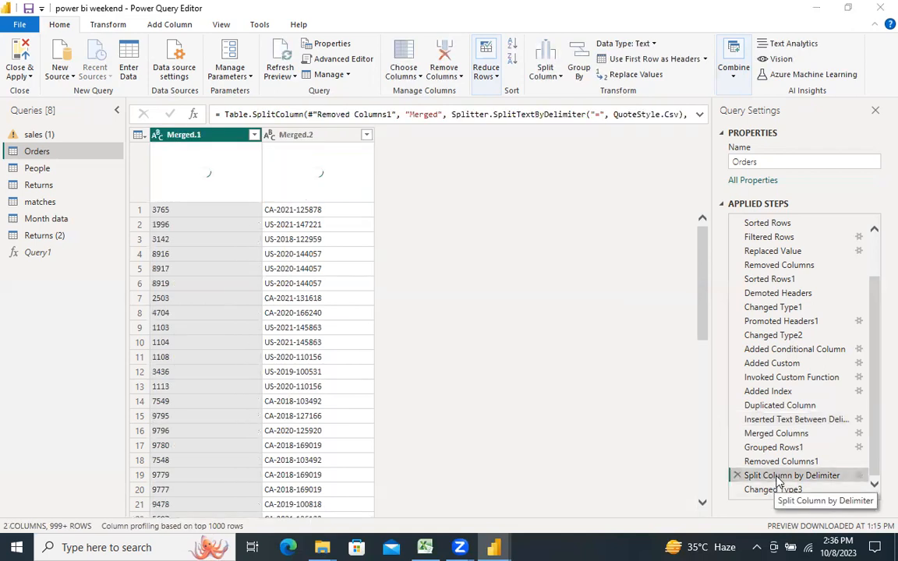
{"action": "double_click", "coordinate": [776, 477]}
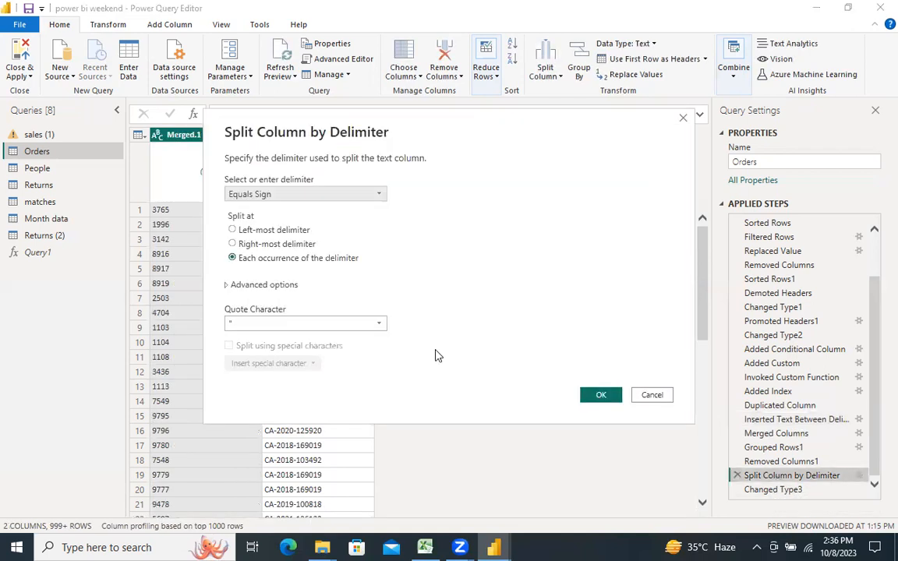
{"action": "left_click", "coordinate": [228, 286]}
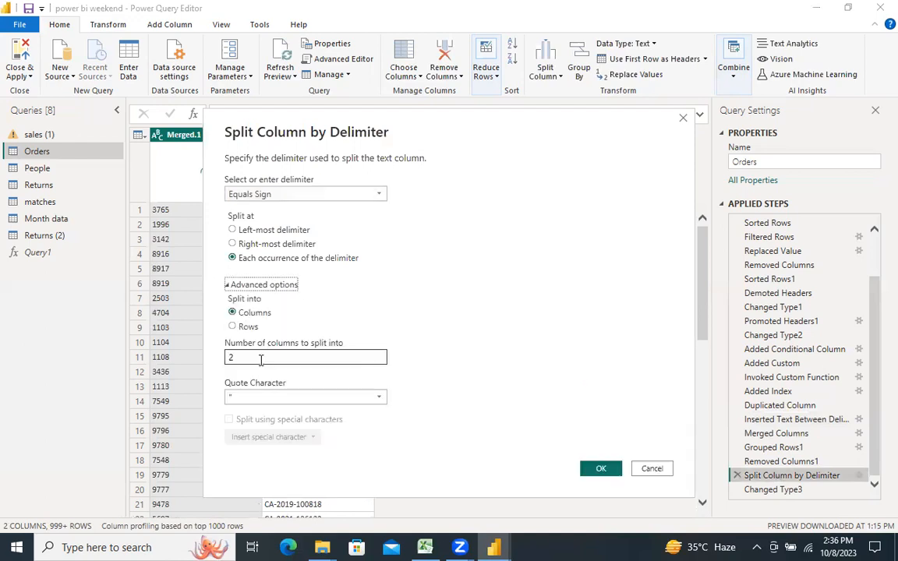
{"action": "left_click", "coordinate": [235, 359]}
{"action": "type", "text": "7"}
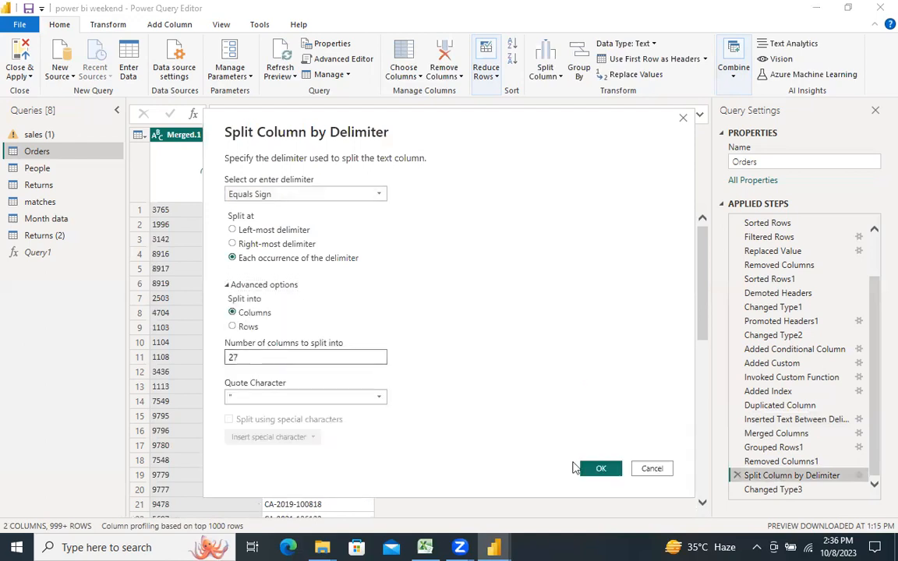
{"action": "left_click", "coordinate": [601, 470]}
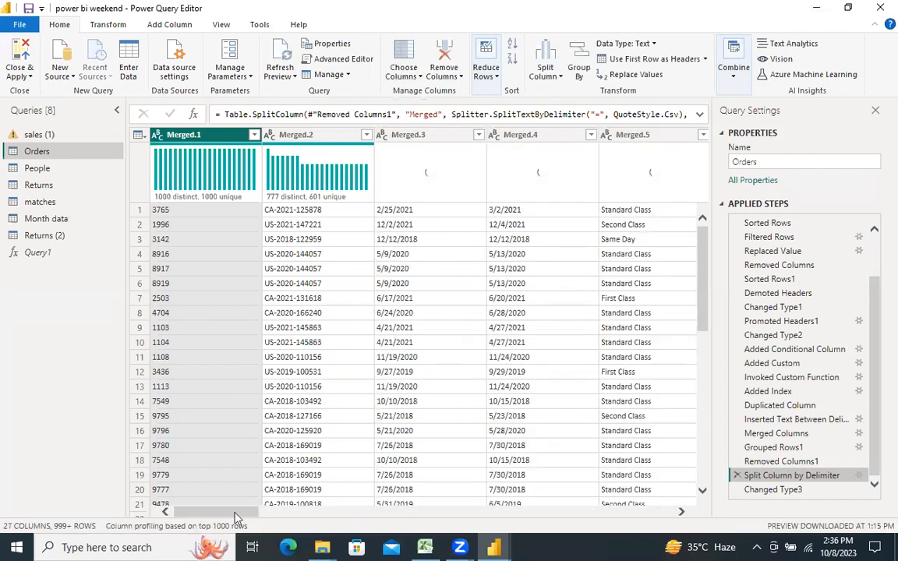
Step: Review the split columns across the whole Orders table, from the first to the last
{"action": "left_click_drag", "start_coordinate": [237, 517], "coordinate": [507, 514]}
{"action": "left_click_drag", "start_coordinate": [698, 394], "coordinate": [698, 393]}
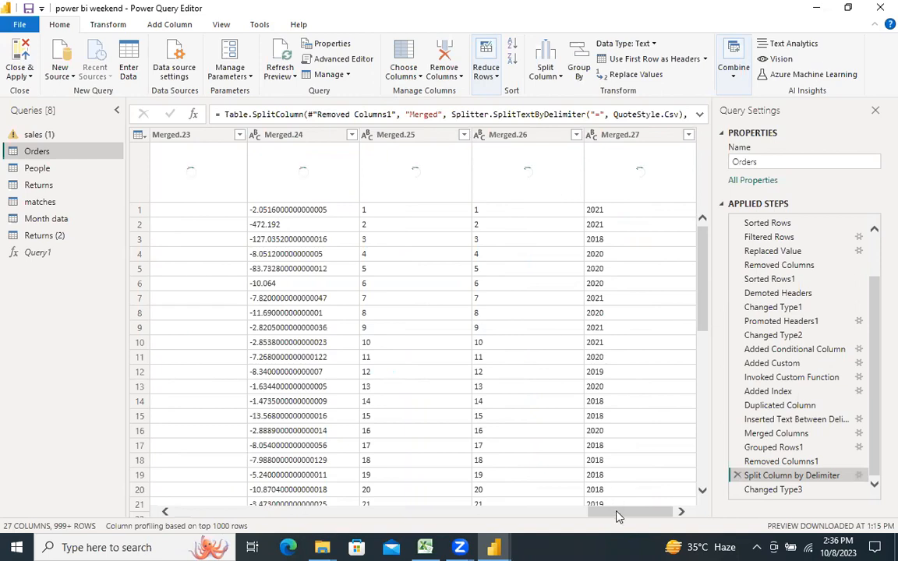
{"action": "left_click_drag", "start_coordinate": [616, 516], "coordinate": [201, 546]}
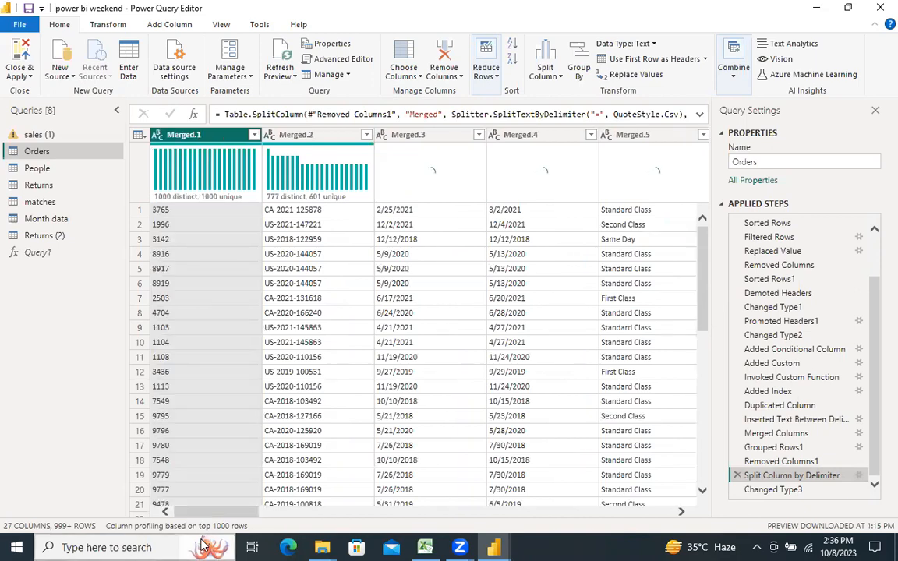
{"action": "mouse_move", "coordinate": [201, 545]}
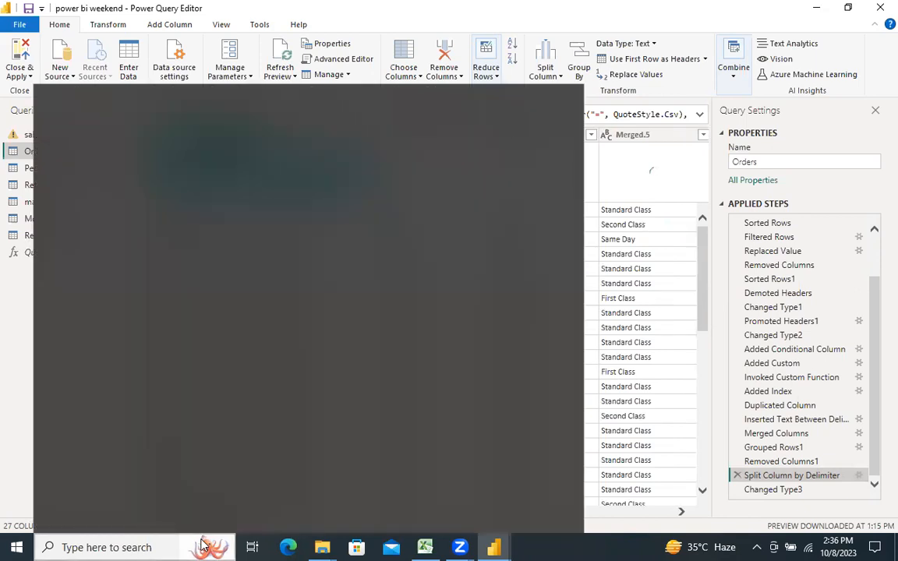